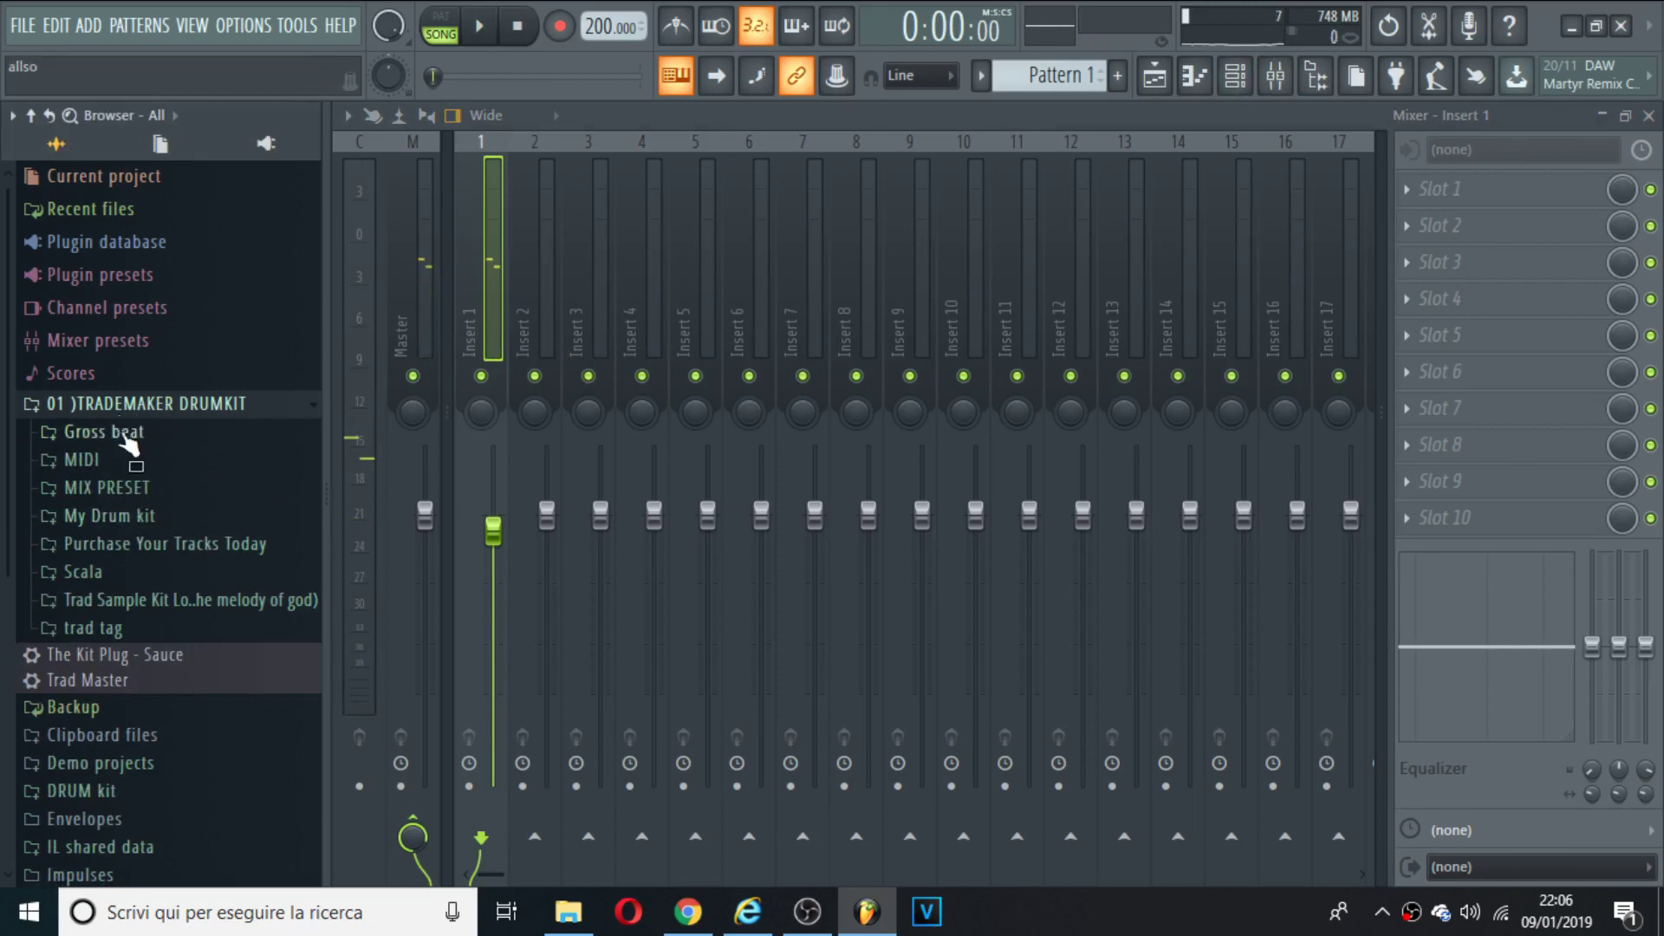
Load the trad 01 Gross Beat preset onto mixer Insert 1 and start song playback
{"action": "left_click", "coordinate": [129, 437]}
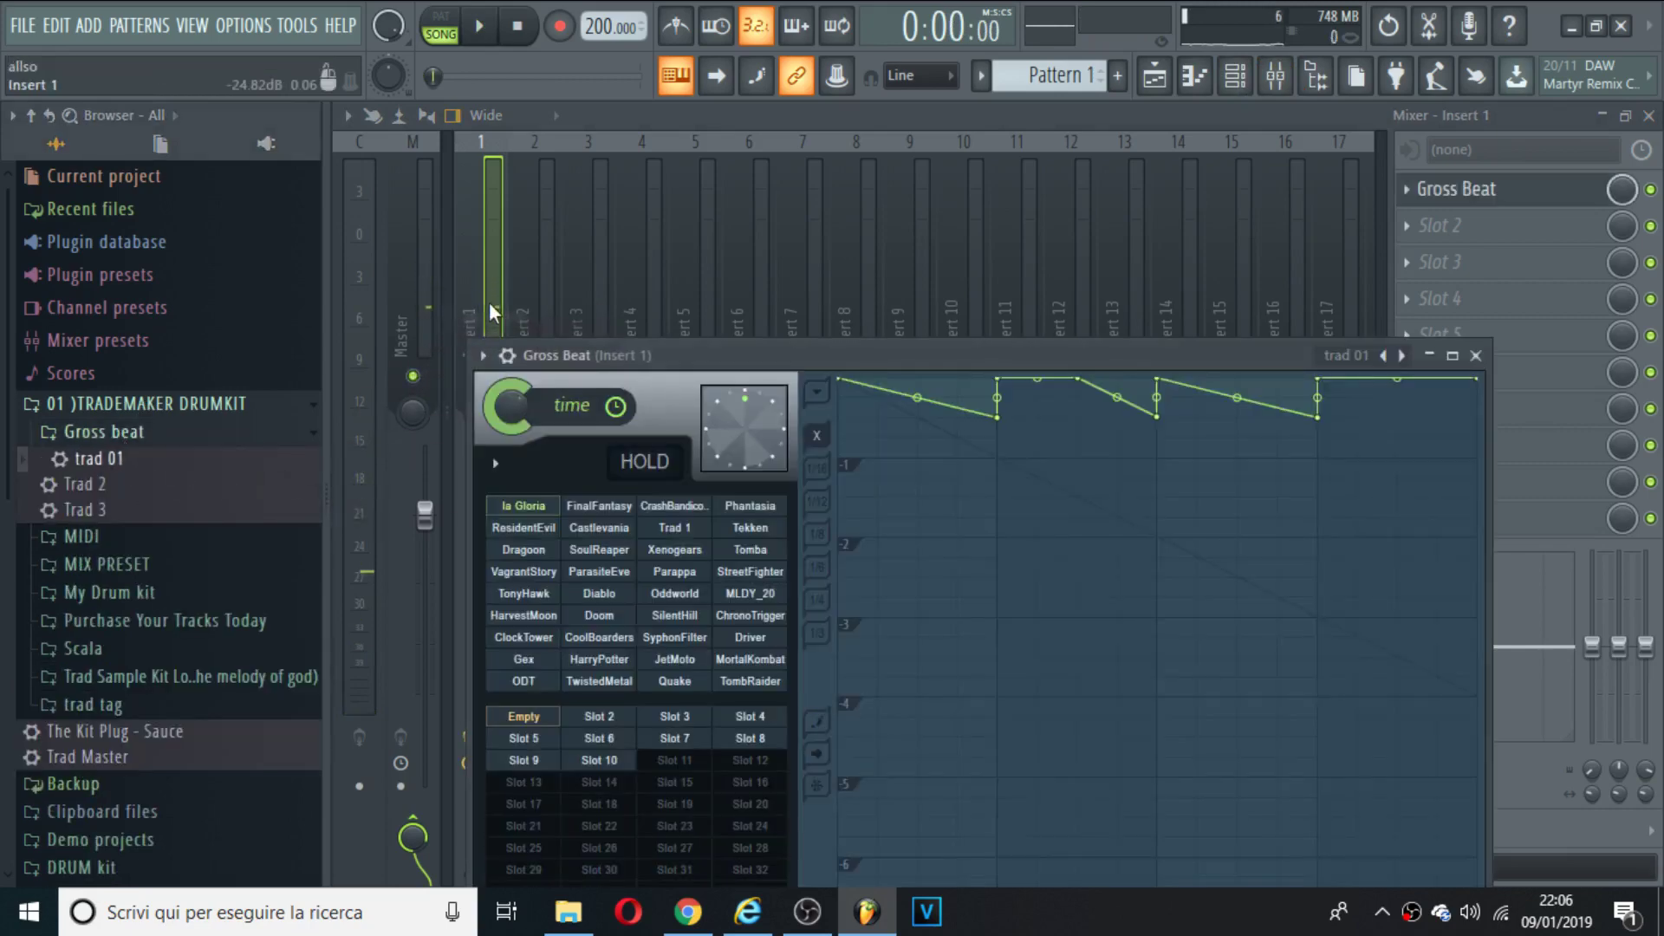
{"action": "key", "text": "space"}
{"action": "key", "text": "Escape"}
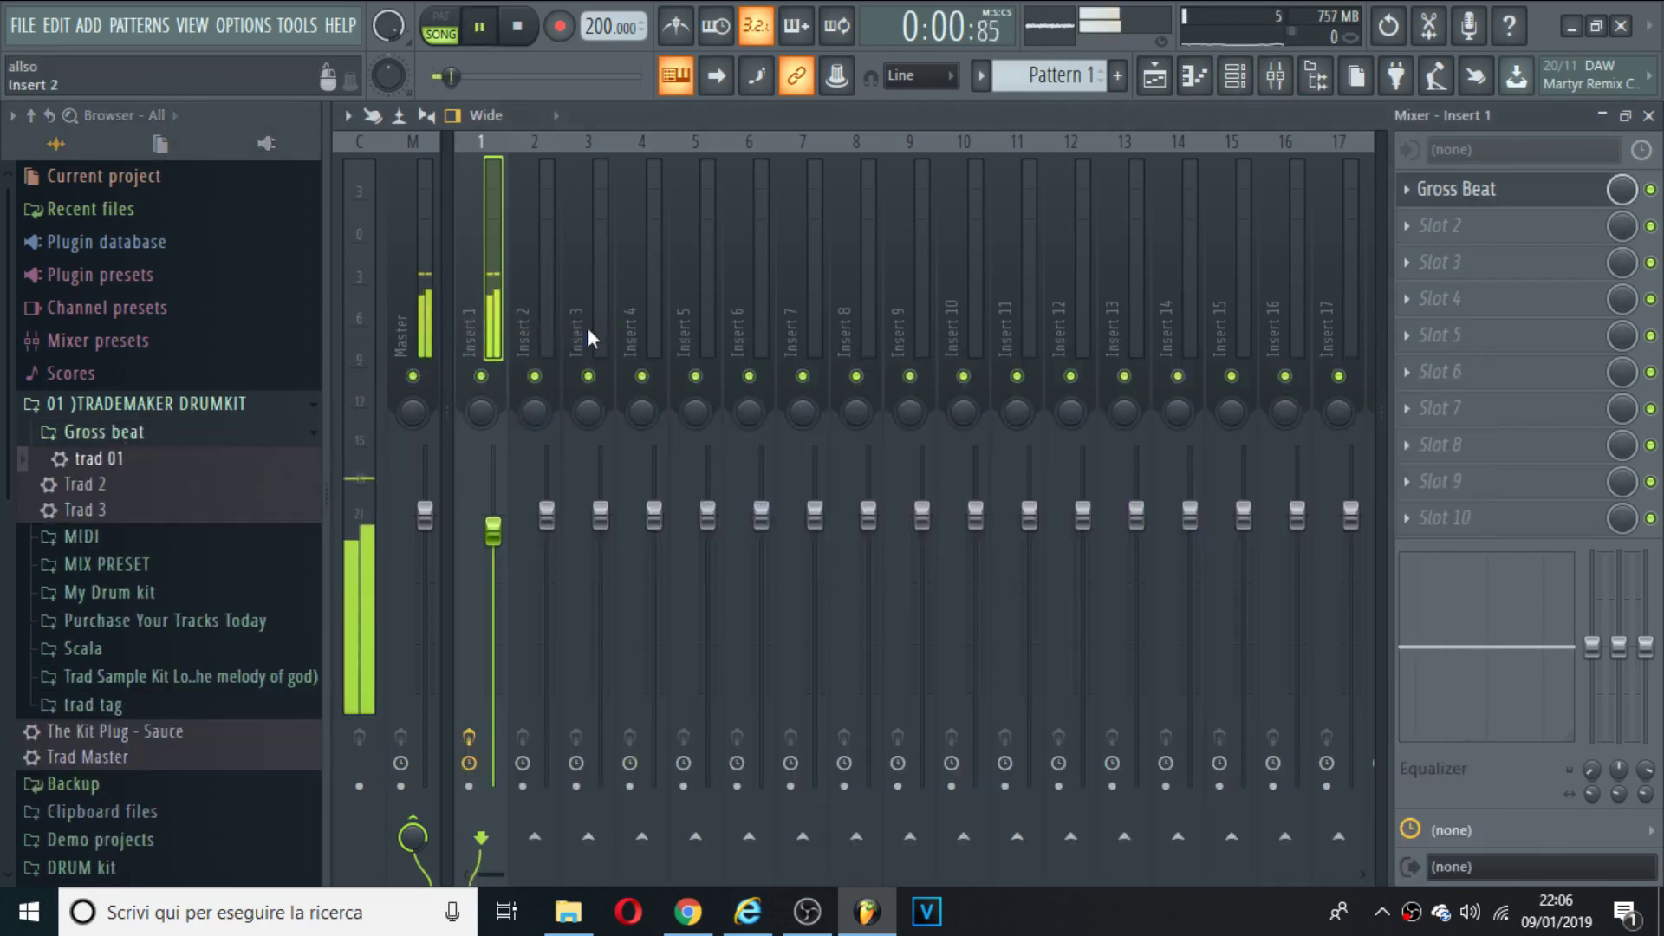
Examine the SampleTank 3 instrument, its piano roll notes and the playlist pattern while the song plays
{"action": "left_click", "coordinate": [1187, 79]}
{"action": "left_click", "coordinate": [991, 406]}
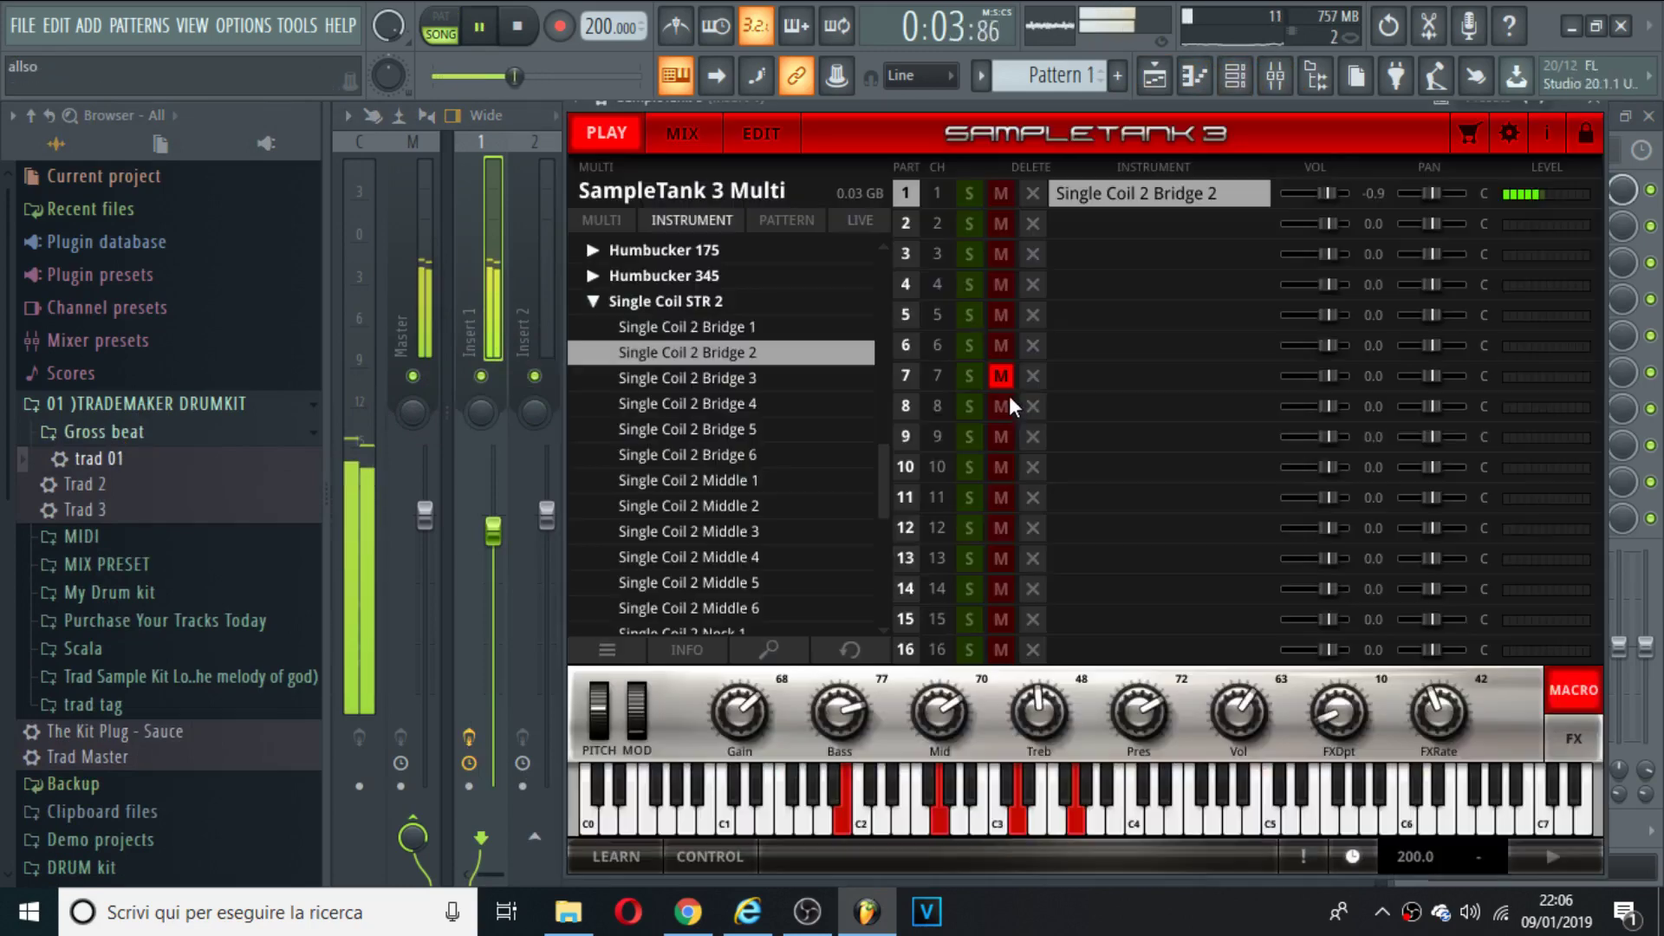
{"action": "left_click", "coordinate": [1200, 78]}
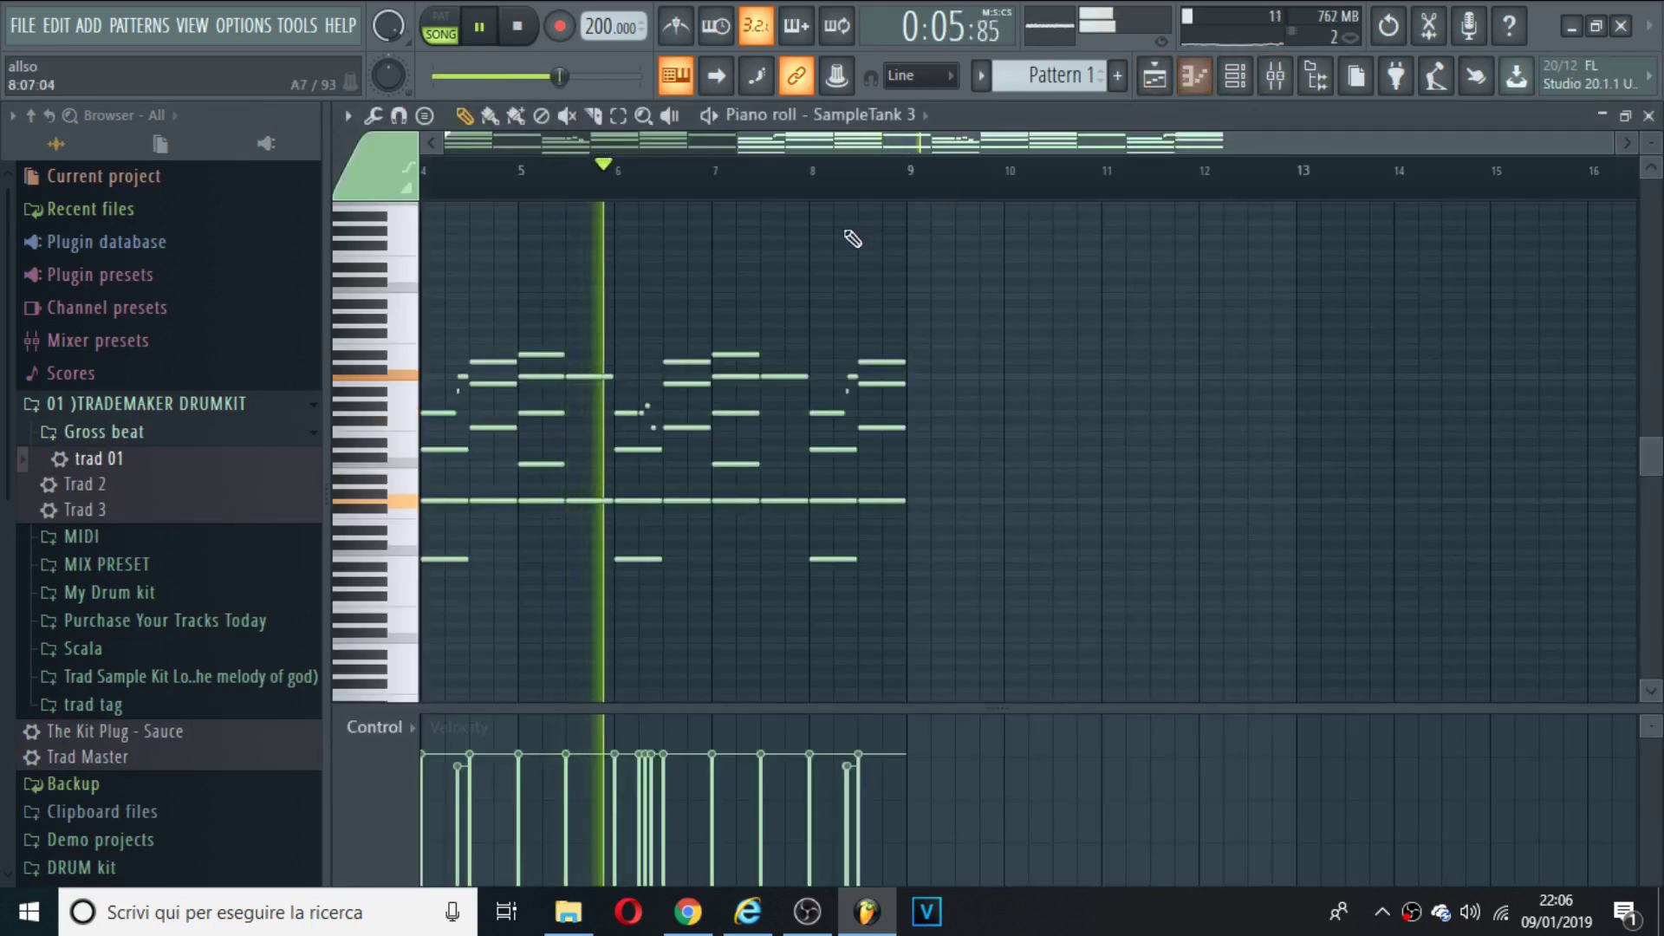
{"action": "left_click", "coordinate": [1154, 76]}
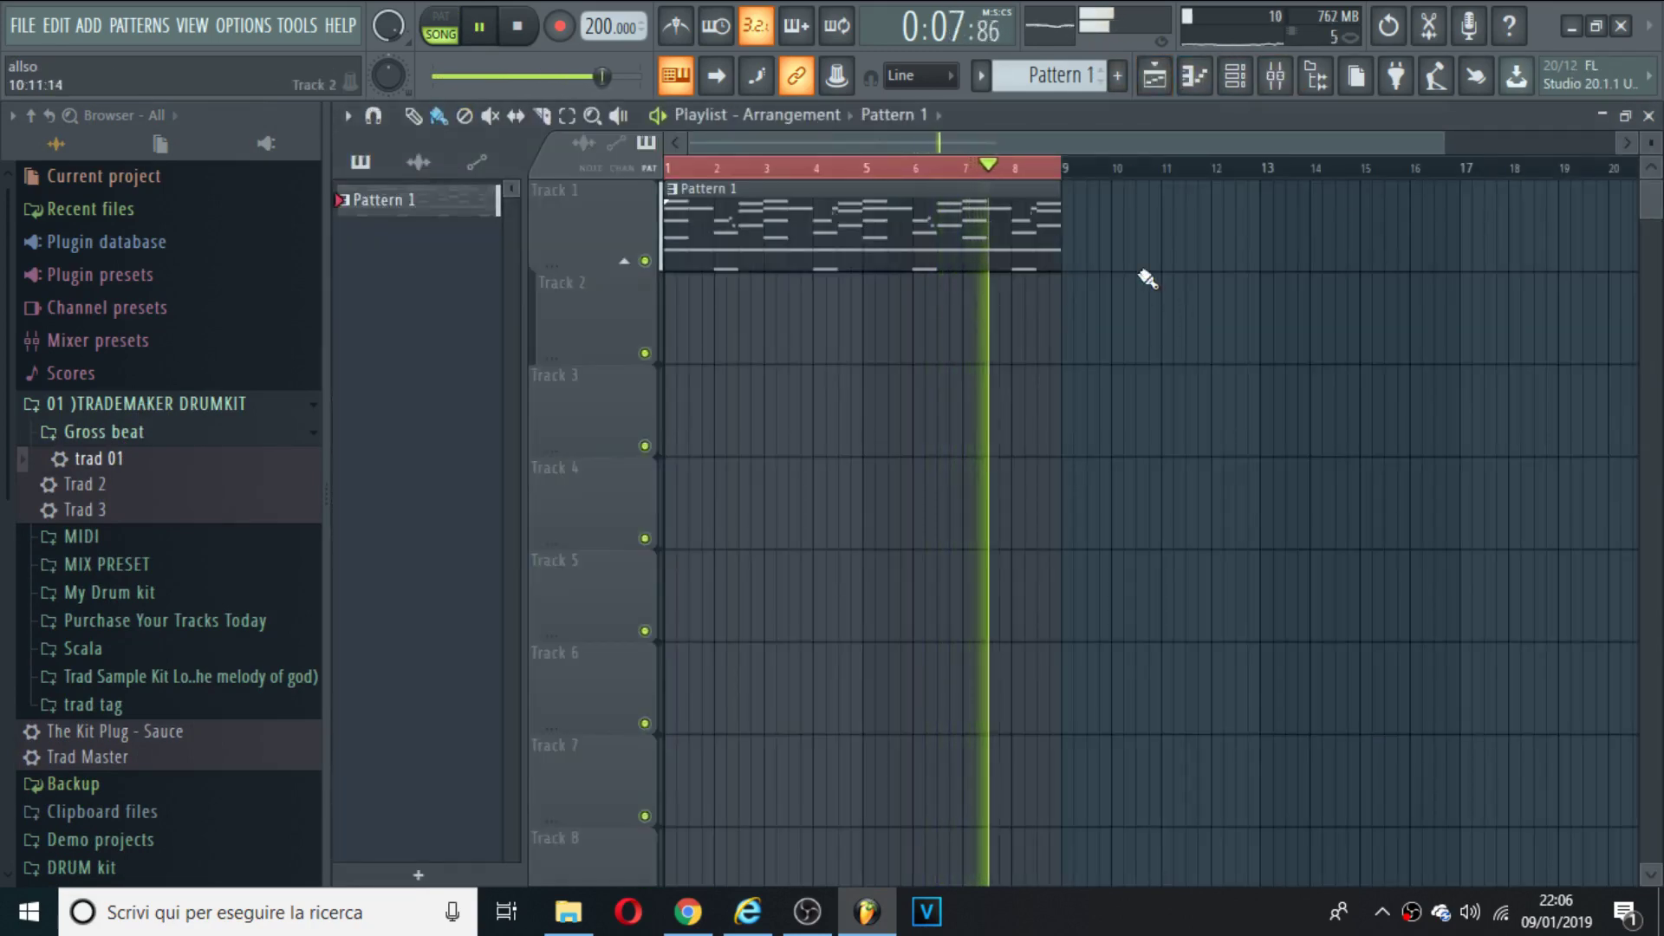
Stop playback and consolidate playlist Track 1 to audio from track start
{"action": "key", "text": "space"}
{"action": "right_click", "coordinate": [617, 184]}
{"action": "mouse_move", "coordinate": [751, 529]}
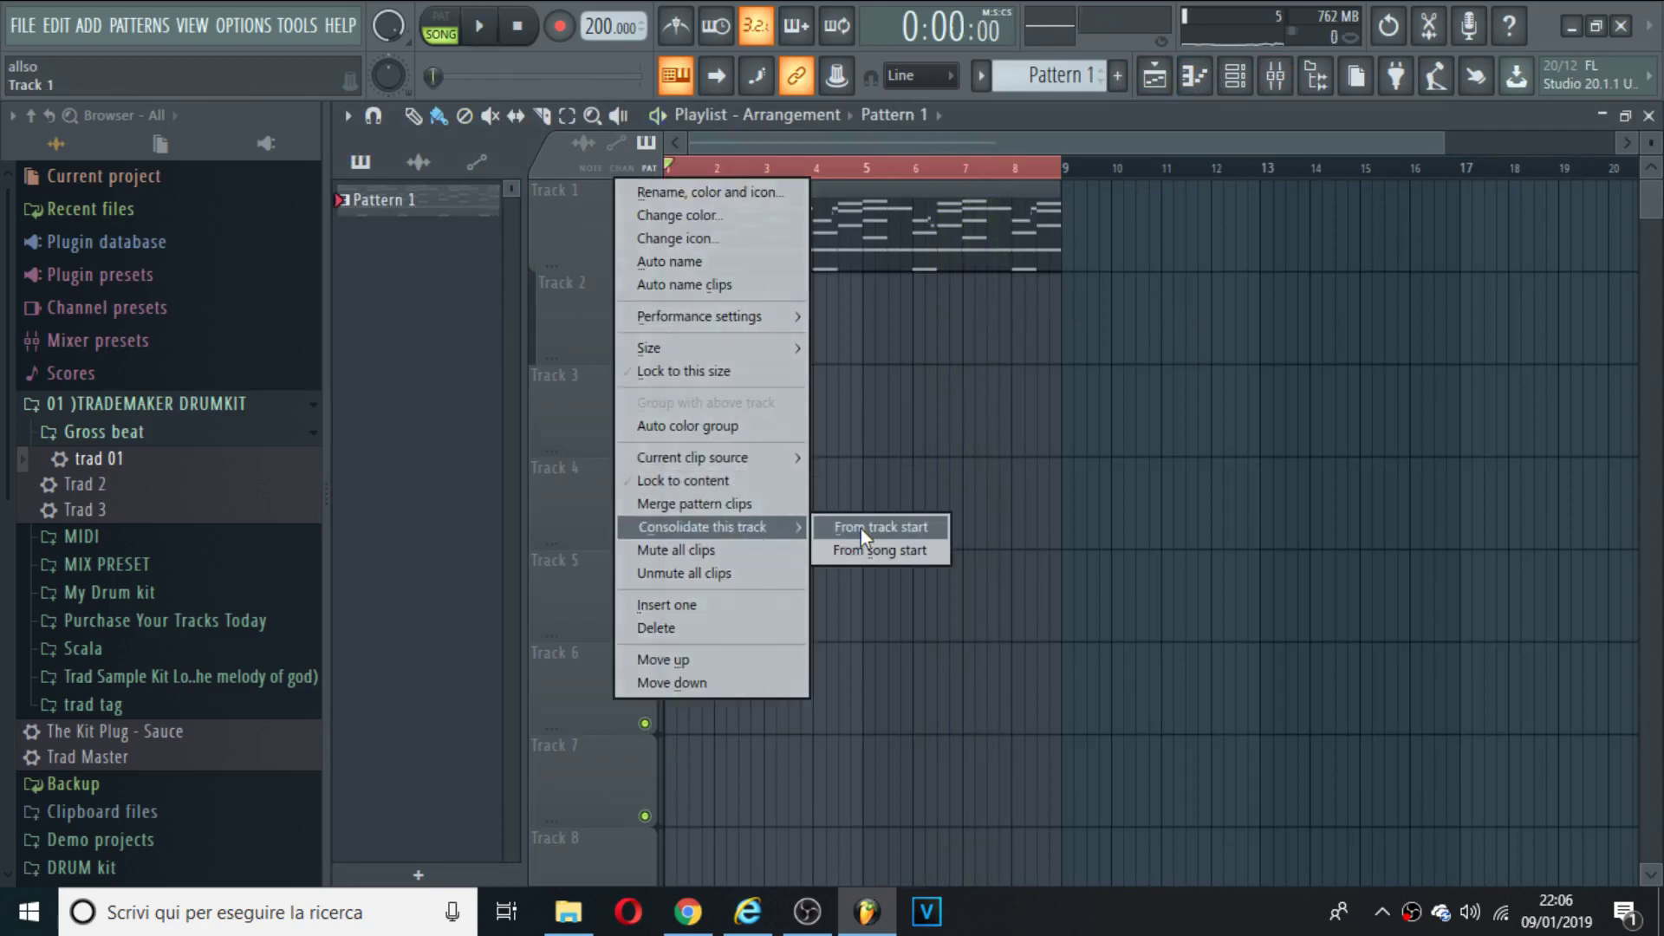
{"action": "left_click", "coordinate": [862, 527]}
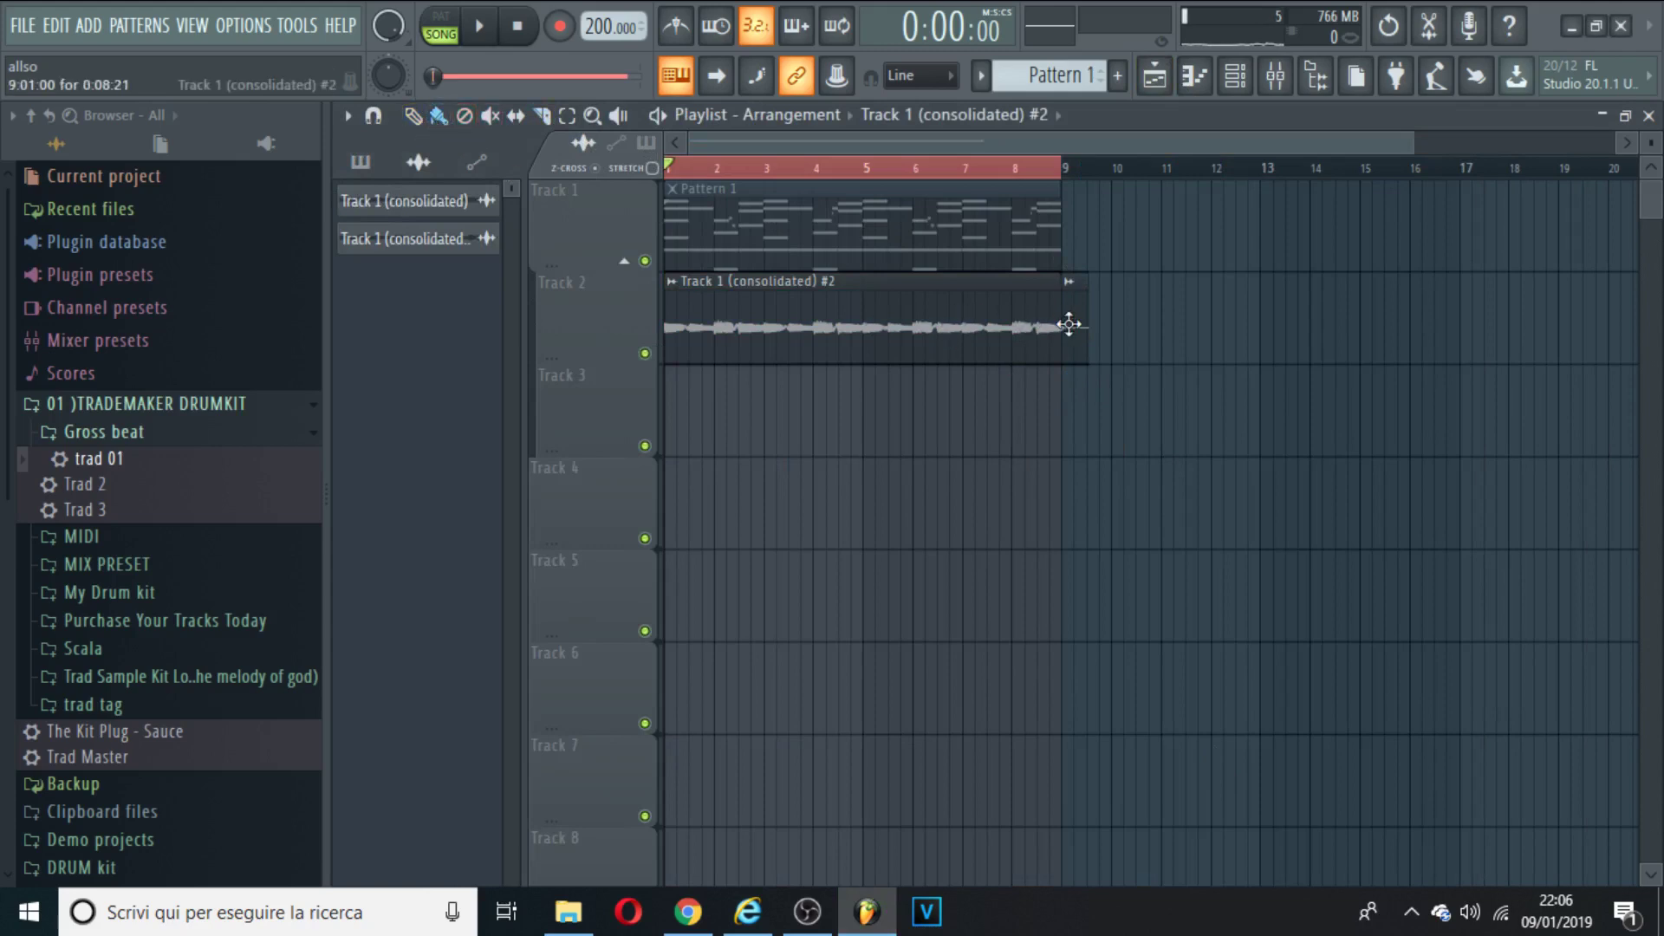
Time-stretch the consolidated audio clip on Track 2 to four bars and play it back
{"action": "double_click", "coordinate": [981, 332]}
{"action": "left_click_drag", "start_coordinate": [881, 293], "coordinate": [821, 505]}
{"action": "left_click_drag", "start_coordinate": [829, 636], "coordinate": [828, 603]}
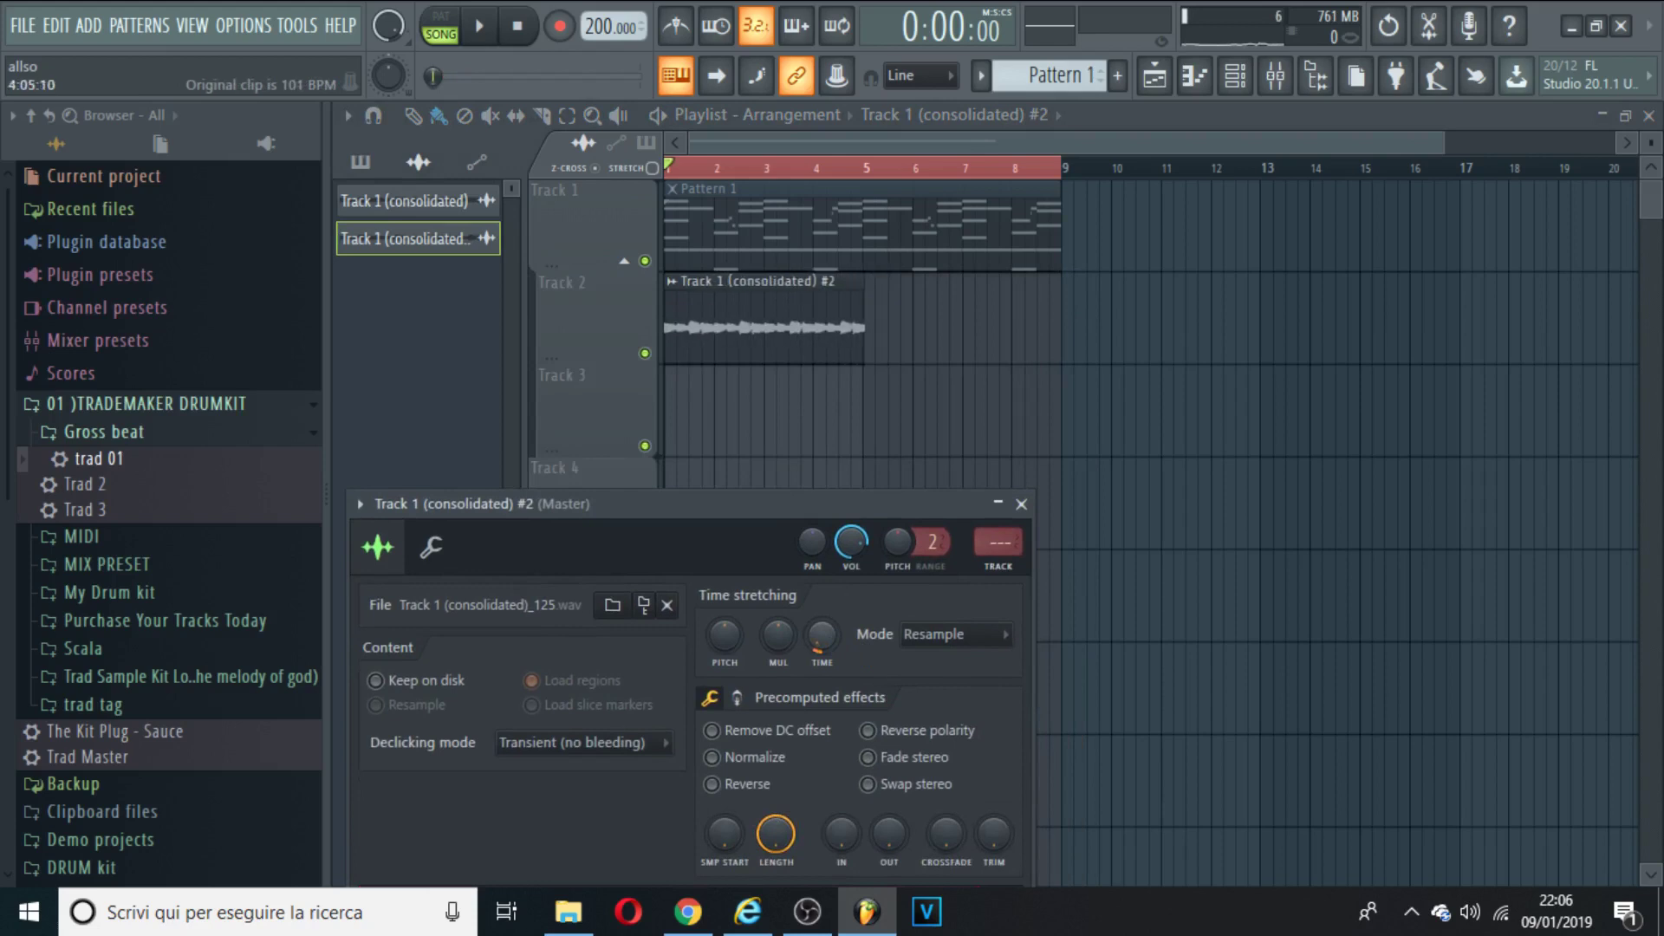
{"action": "key", "text": "space"}
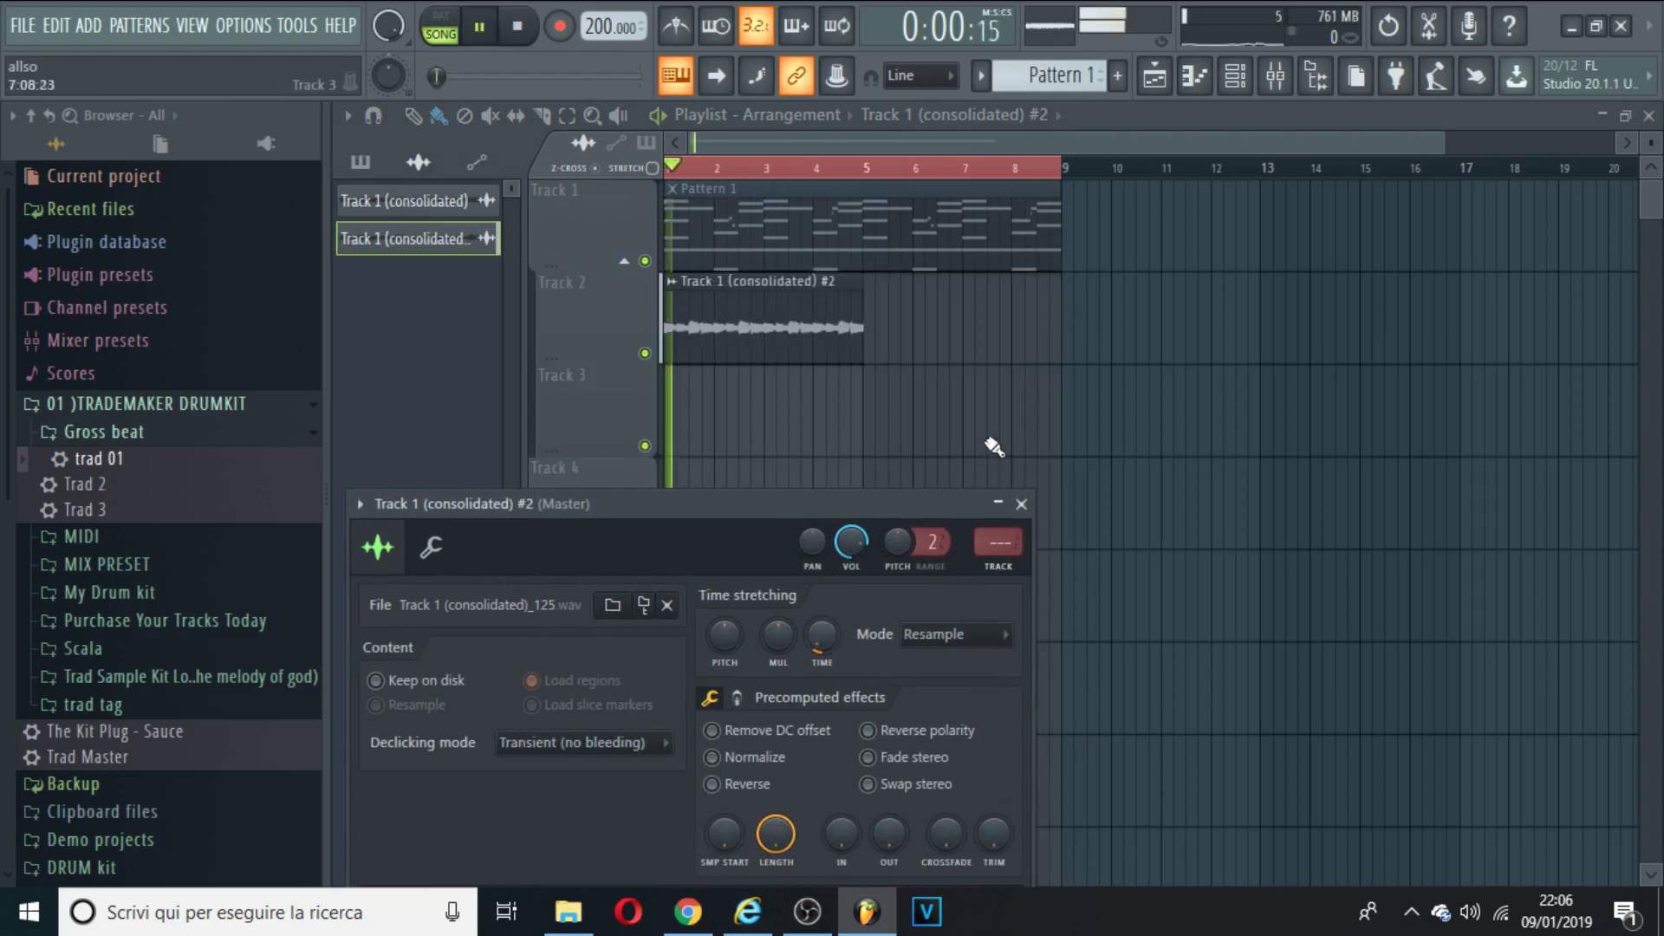
{"action": "left_click", "coordinate": [1021, 503]}
Place a second copy of the consolidated clip on Track 2, starting at bar 5
{"action": "left_click_drag", "start_coordinate": [1427, 146], "coordinate": [989, 146]}
{"action": "left_click", "coordinate": [1174, 321]}
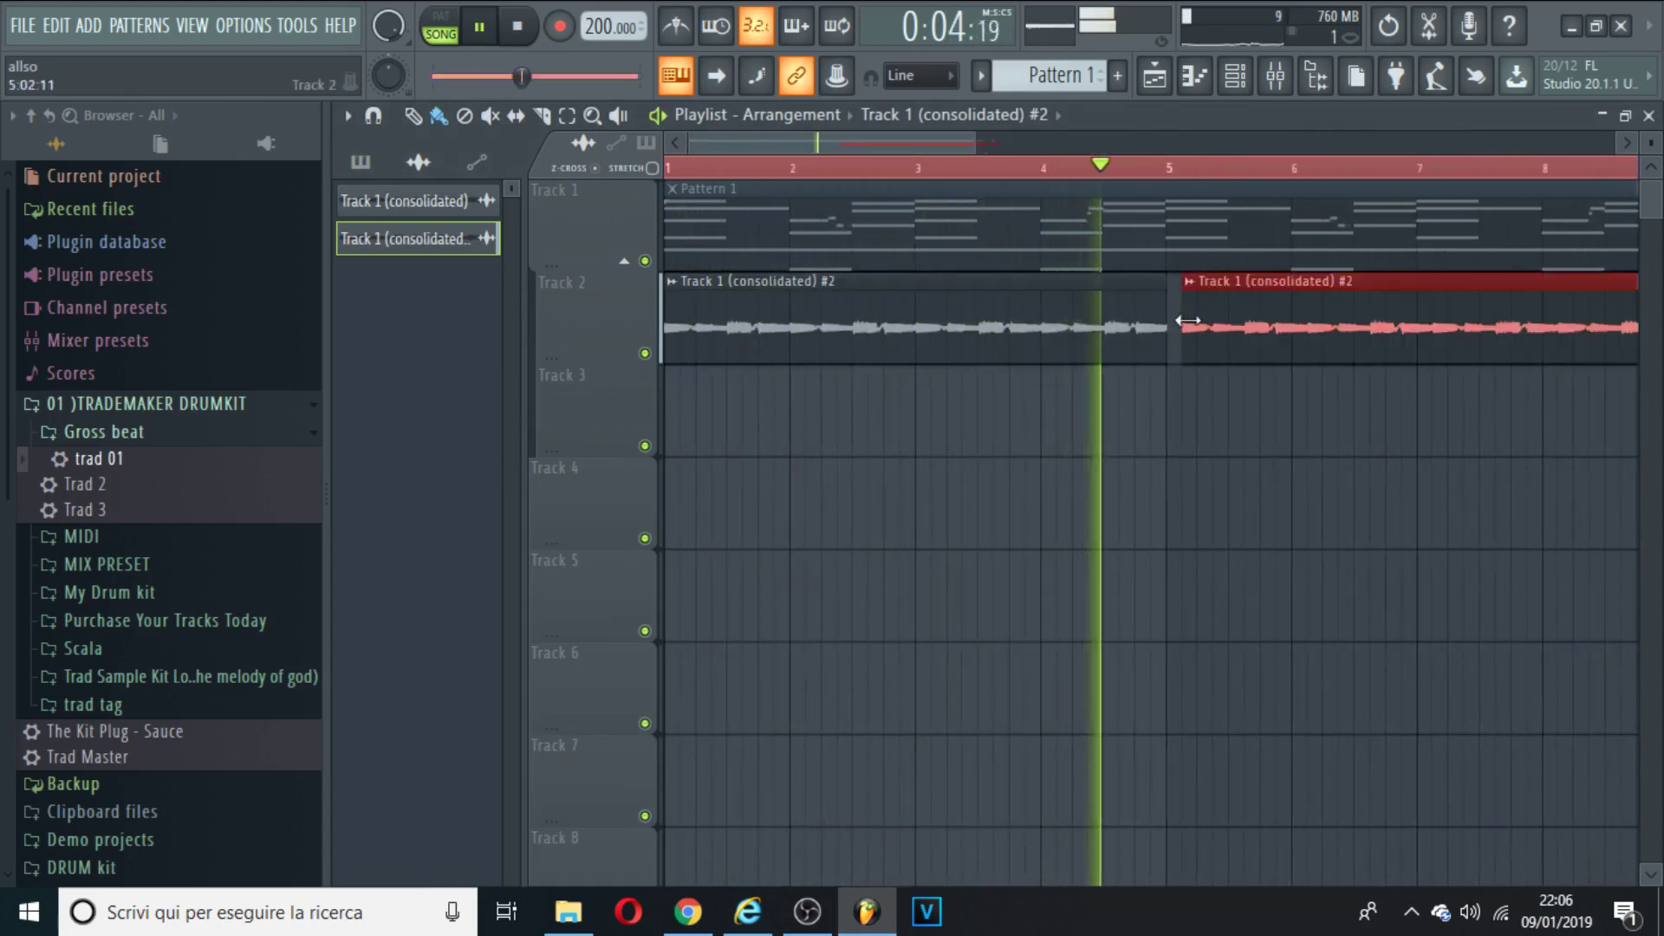
{"action": "left_click_drag", "start_coordinate": [976, 141], "coordinate": [1151, 143]}
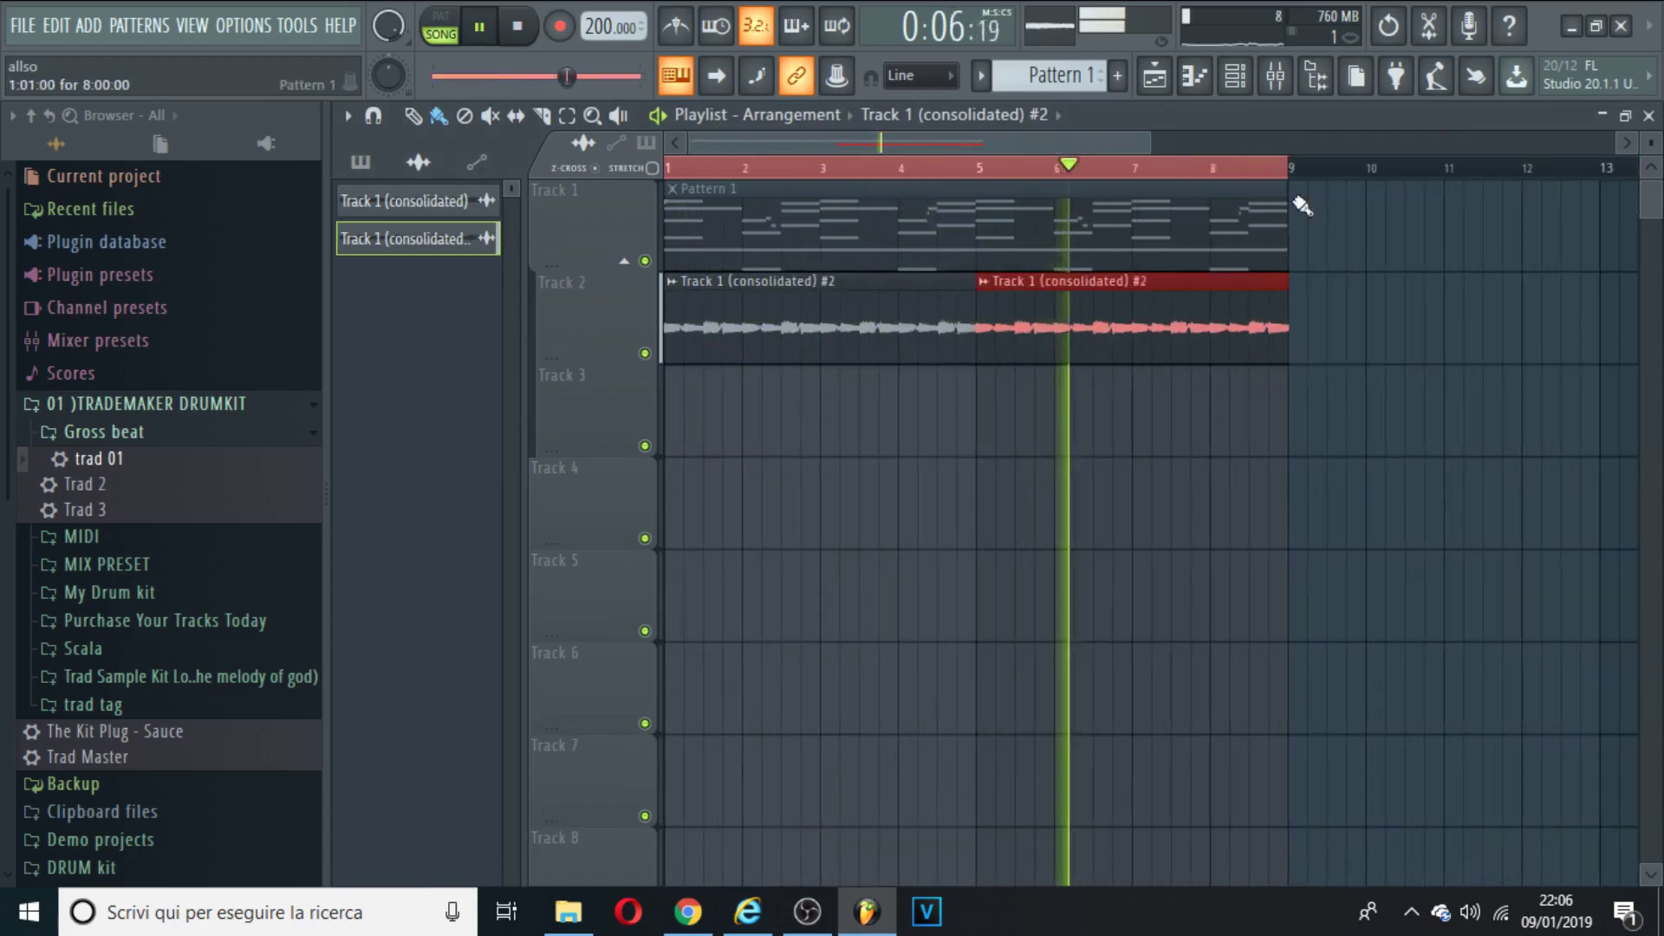
{"action": "left_click", "coordinate": [1271, 598], "text": "ctrl"}
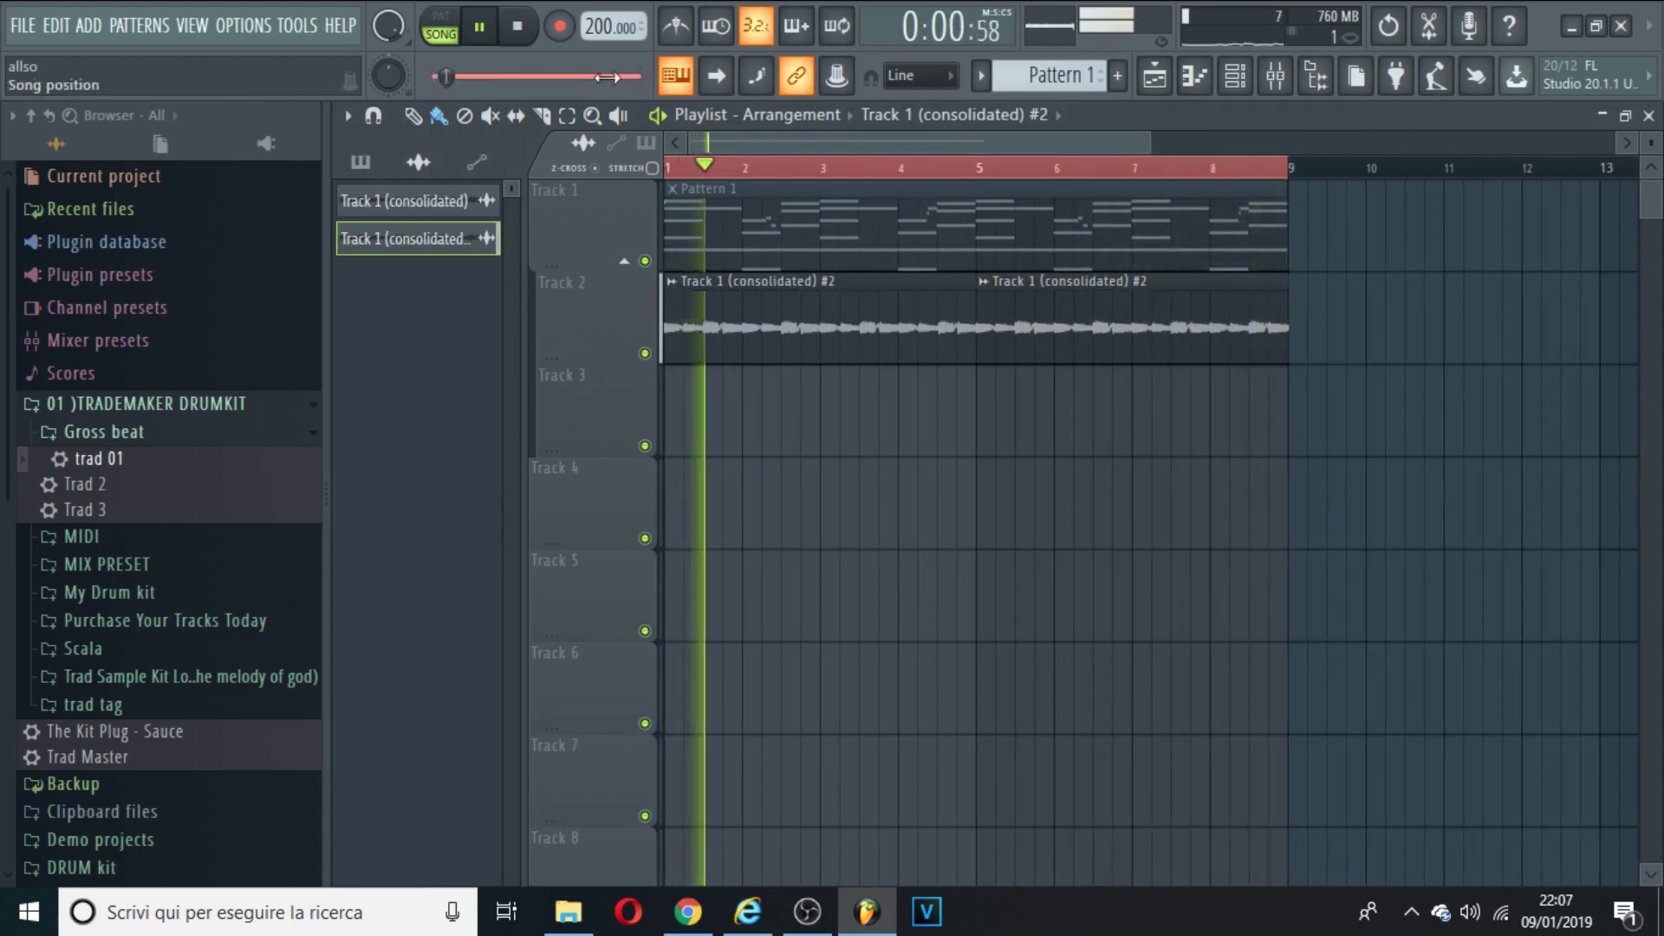
Slice the end of the second Track 2 clip at bar 9, then return to the Paint tool
{"action": "left_click", "coordinate": [542, 114]}
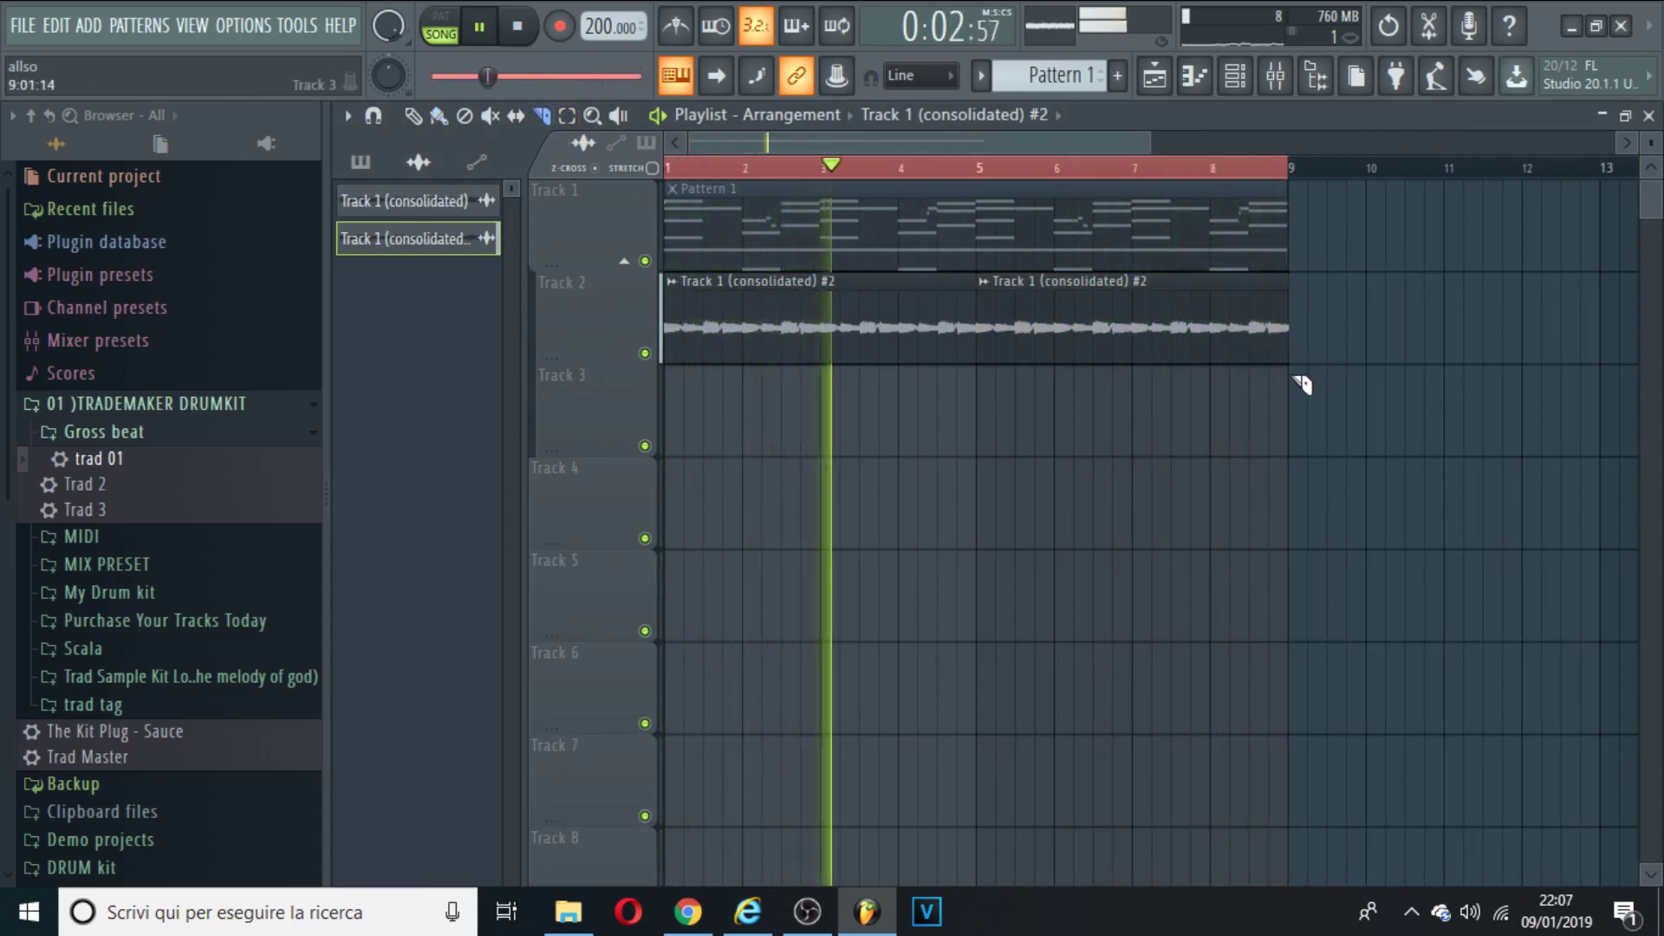
{"action": "left_click_drag", "start_coordinate": [1300, 379], "coordinate": [1294, 214]}
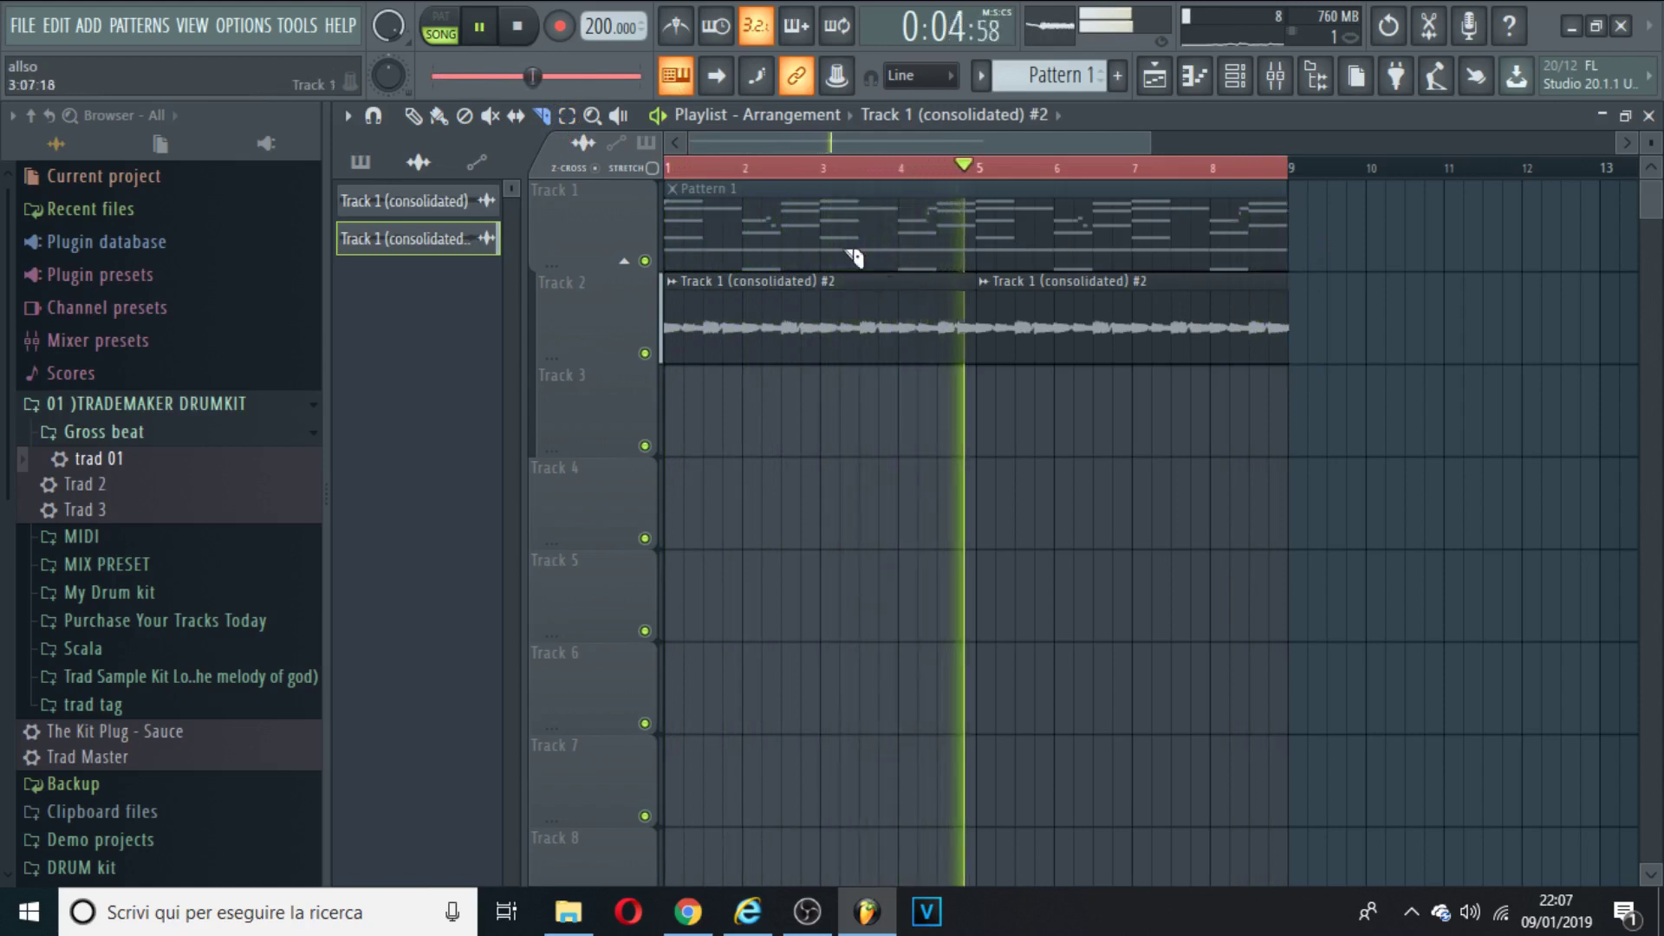
{"action": "left_click", "coordinate": [439, 114]}
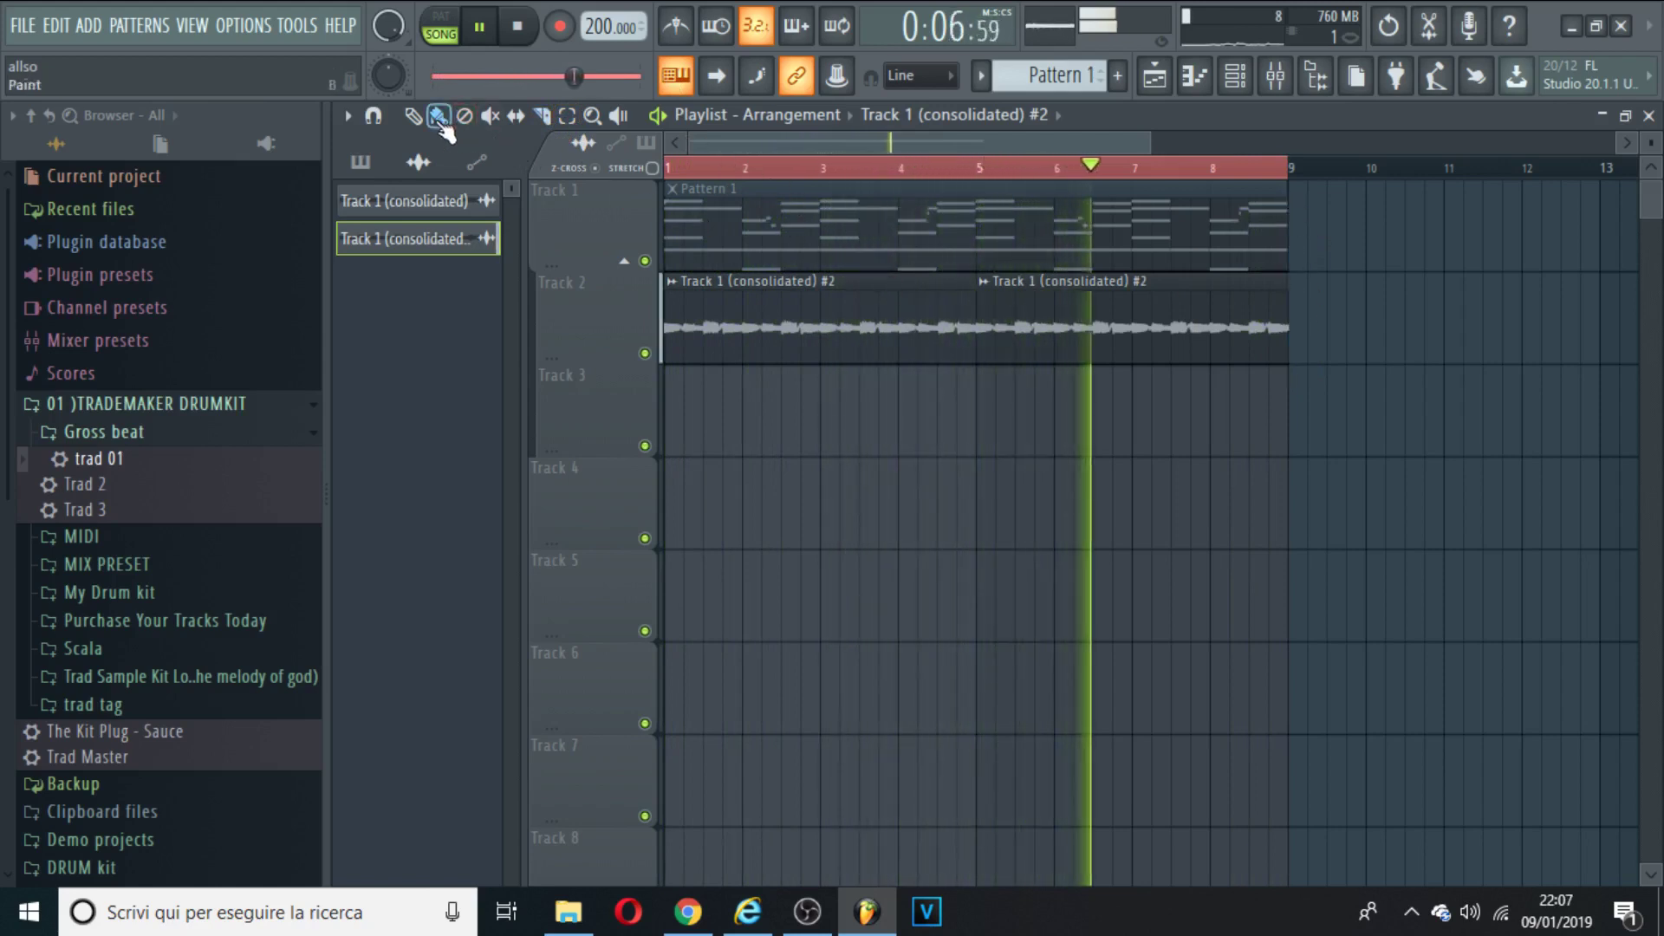
Move the second clip to Track 3, add a copy at bar 1 there and clear Track 2
{"action": "key", "text": "space"}
{"action": "mouse_move", "coordinate": [1187, 342]}
{"action": "left_mouse_down"}
{"action": "mouse_move", "coordinate": [1207, 483]}
{"action": "mouse_move", "coordinate": [1225, 433]}
{"action": "left_mouse_up"}
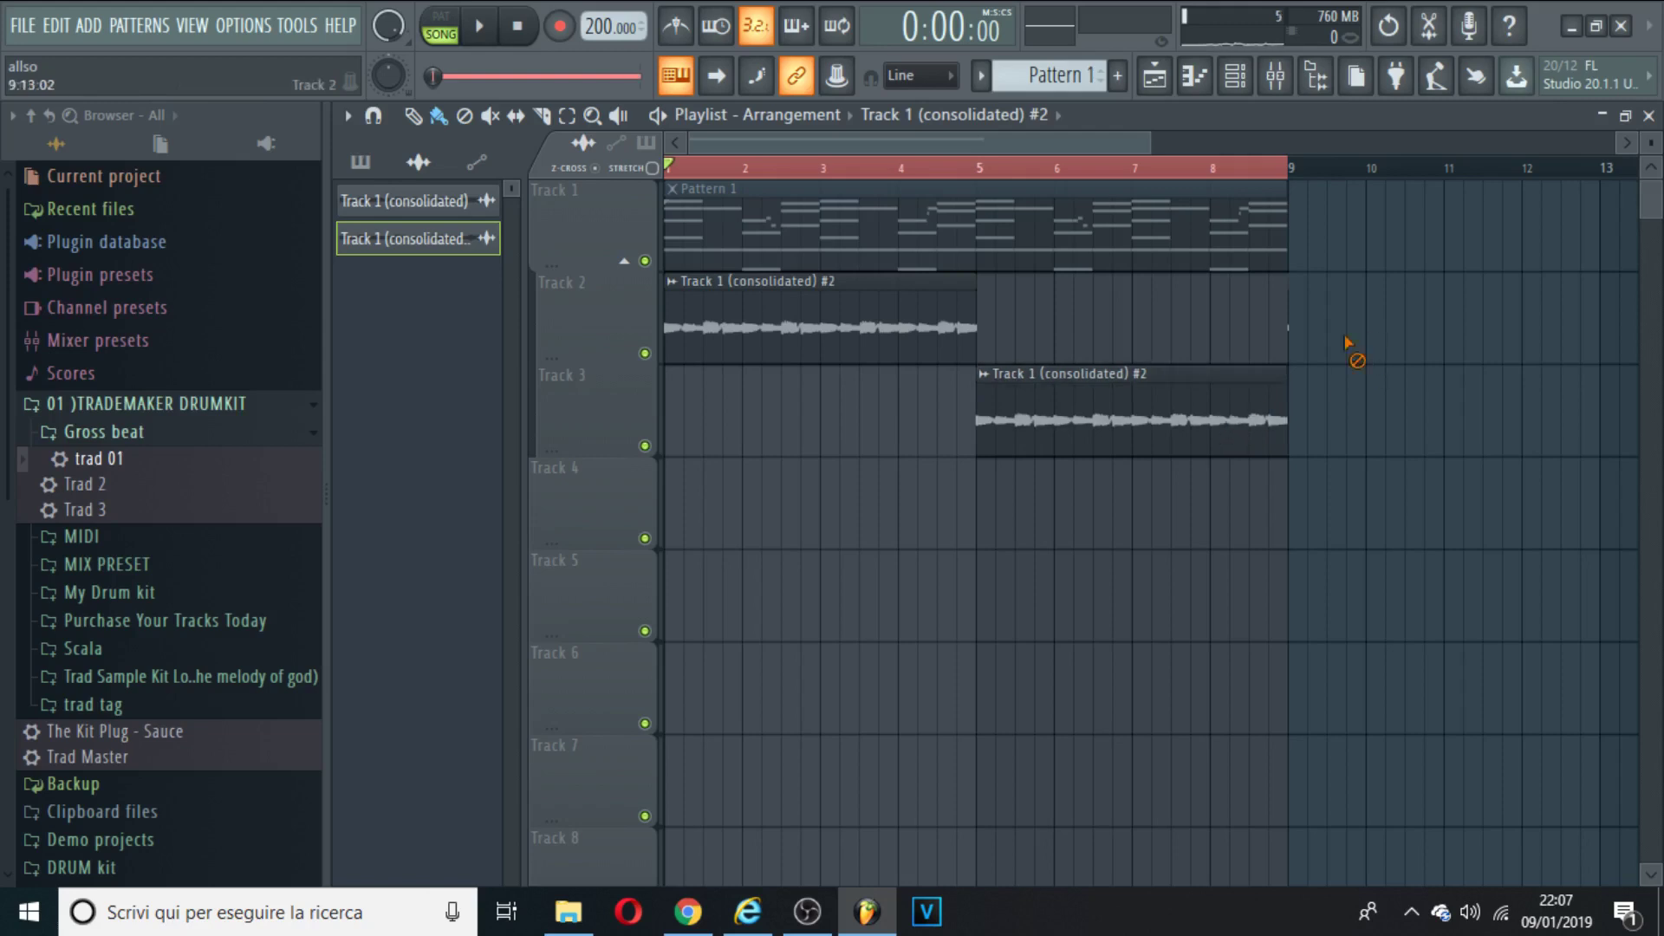
{"action": "left_click", "coordinate": [672, 417]}
{"action": "right_click", "coordinate": [825, 327]}
{"action": "key", "text": "space"}
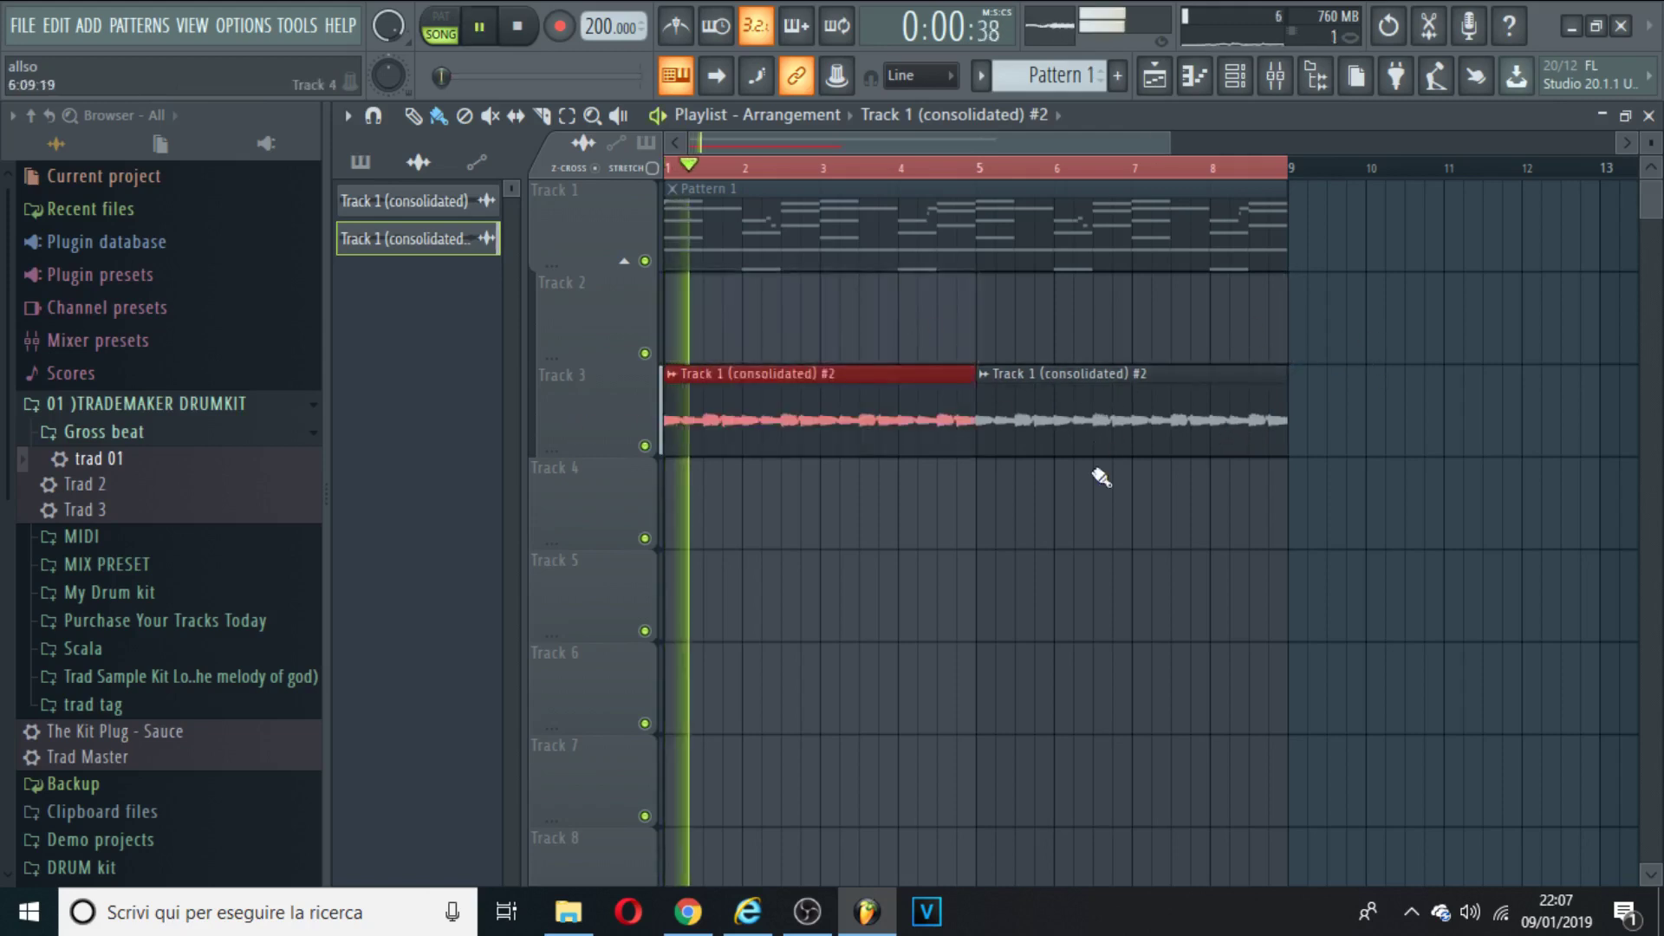
Route the consolidated clip's channel to free mixer track 2 and play the song
{"action": "double_click", "coordinate": [793, 411]}
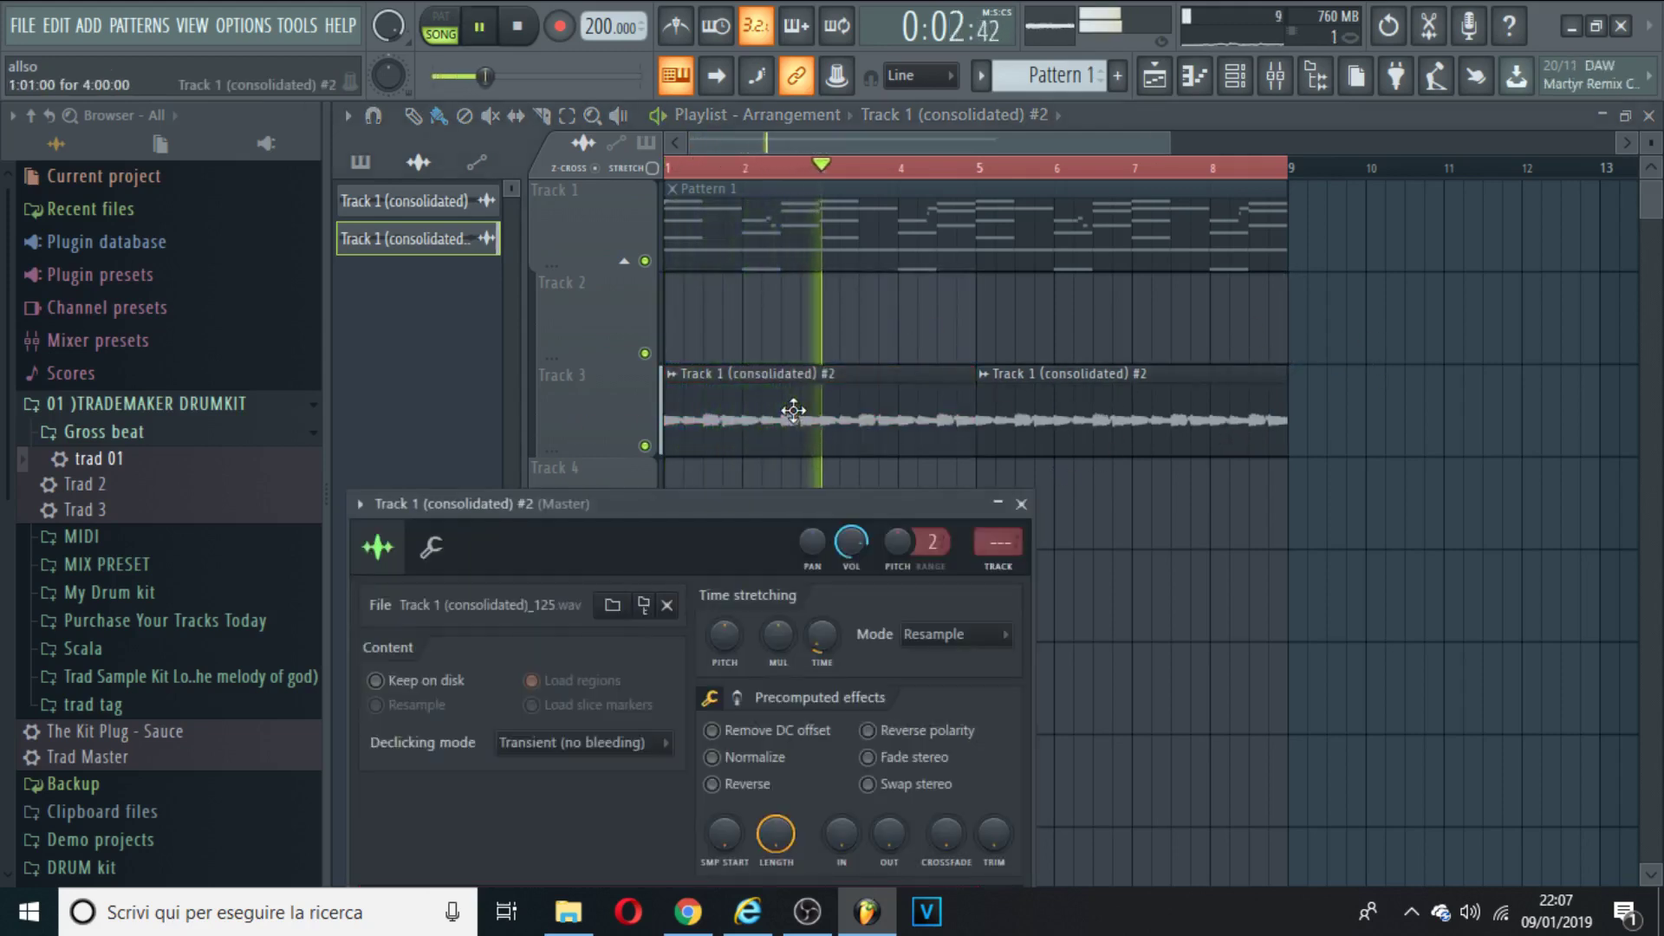
{"action": "left_click_drag", "start_coordinate": [656, 503], "coordinate": [936, 365]}
{"action": "key", "text": "space"}
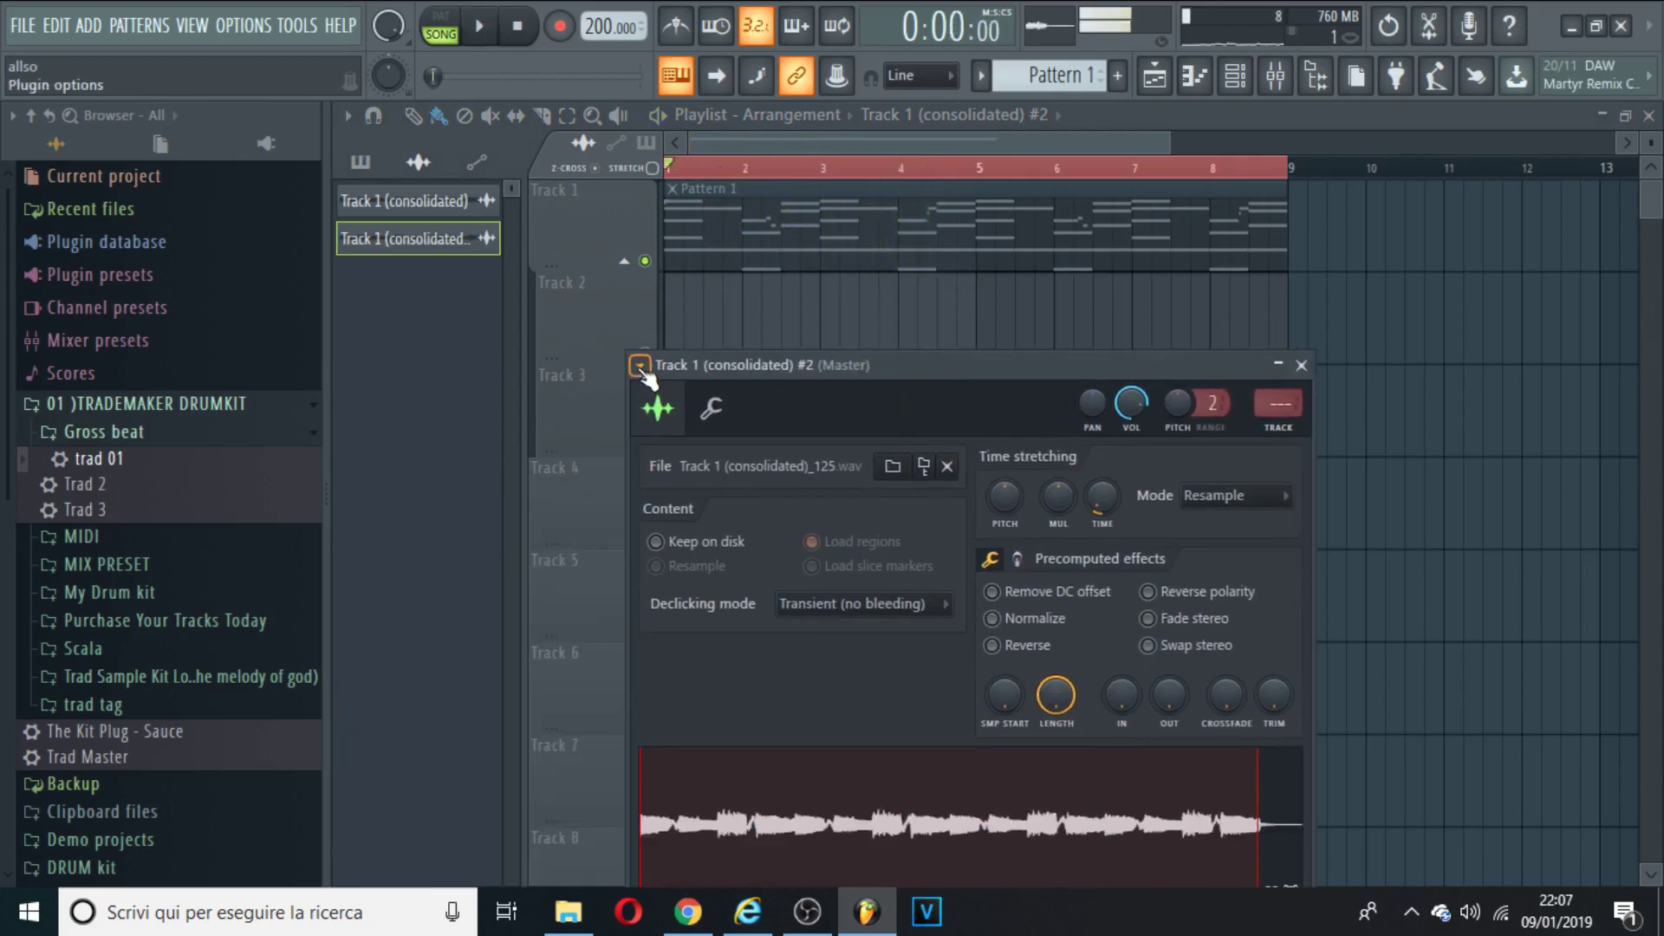
{"action": "left_click", "coordinate": [640, 365]}
{"action": "left_click", "coordinate": [954, 440]}
{"action": "key", "text": "space"}
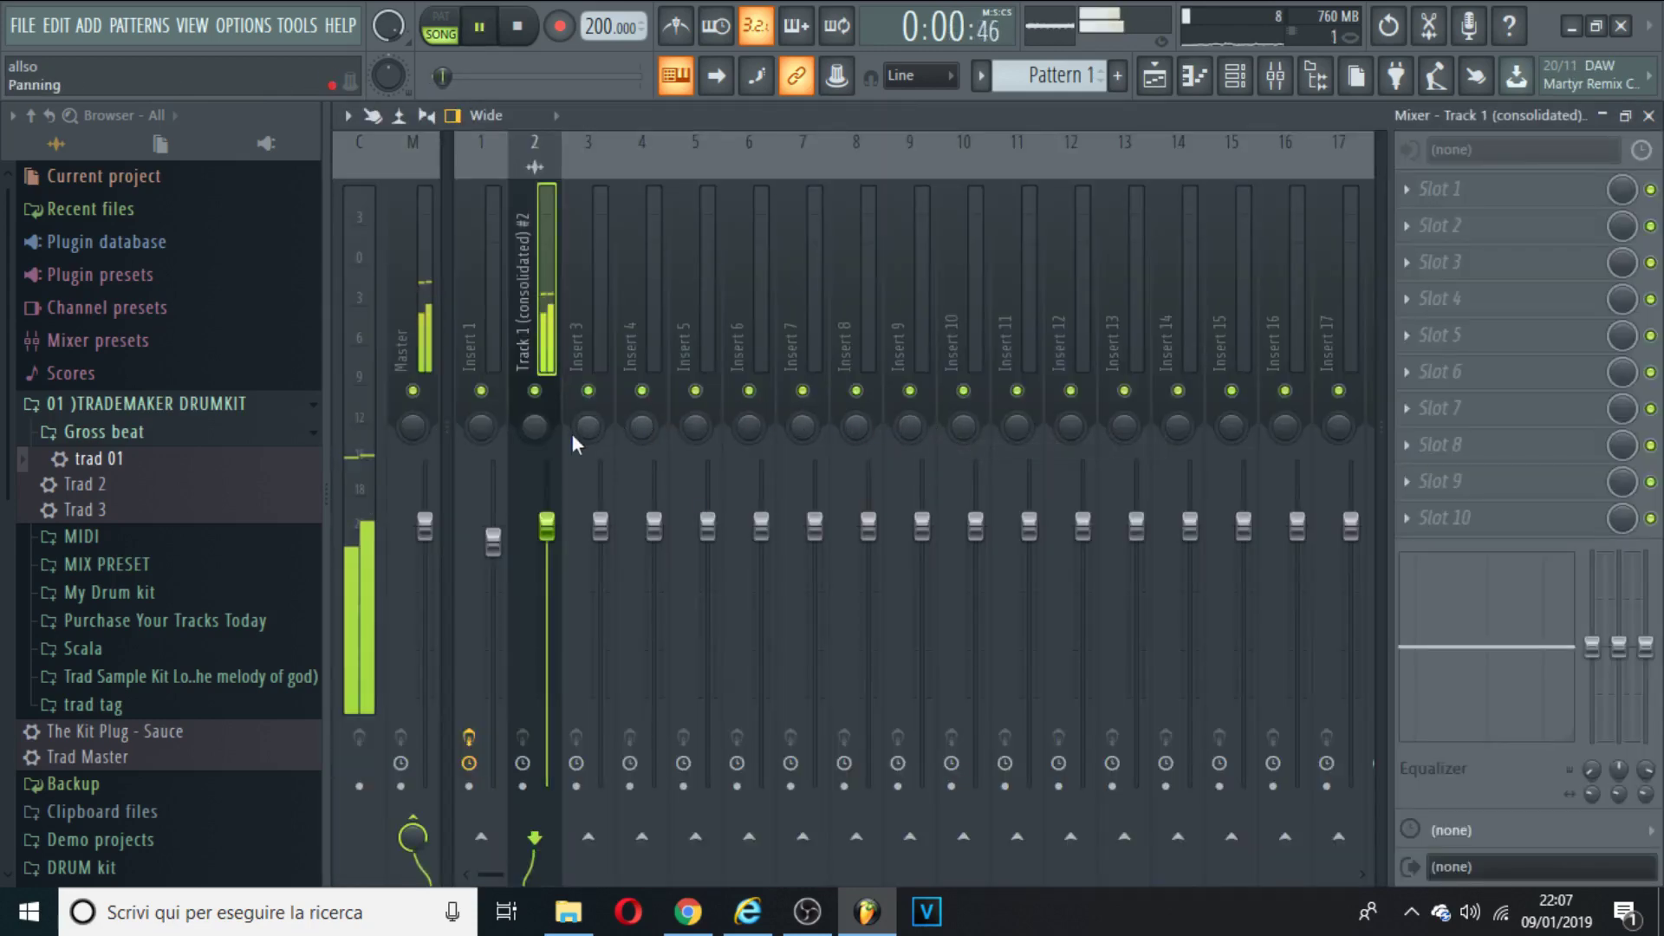
Check the clip's mixer track, playlist placement and channel settings during playback
{"action": "left_click", "coordinate": [1153, 80]}
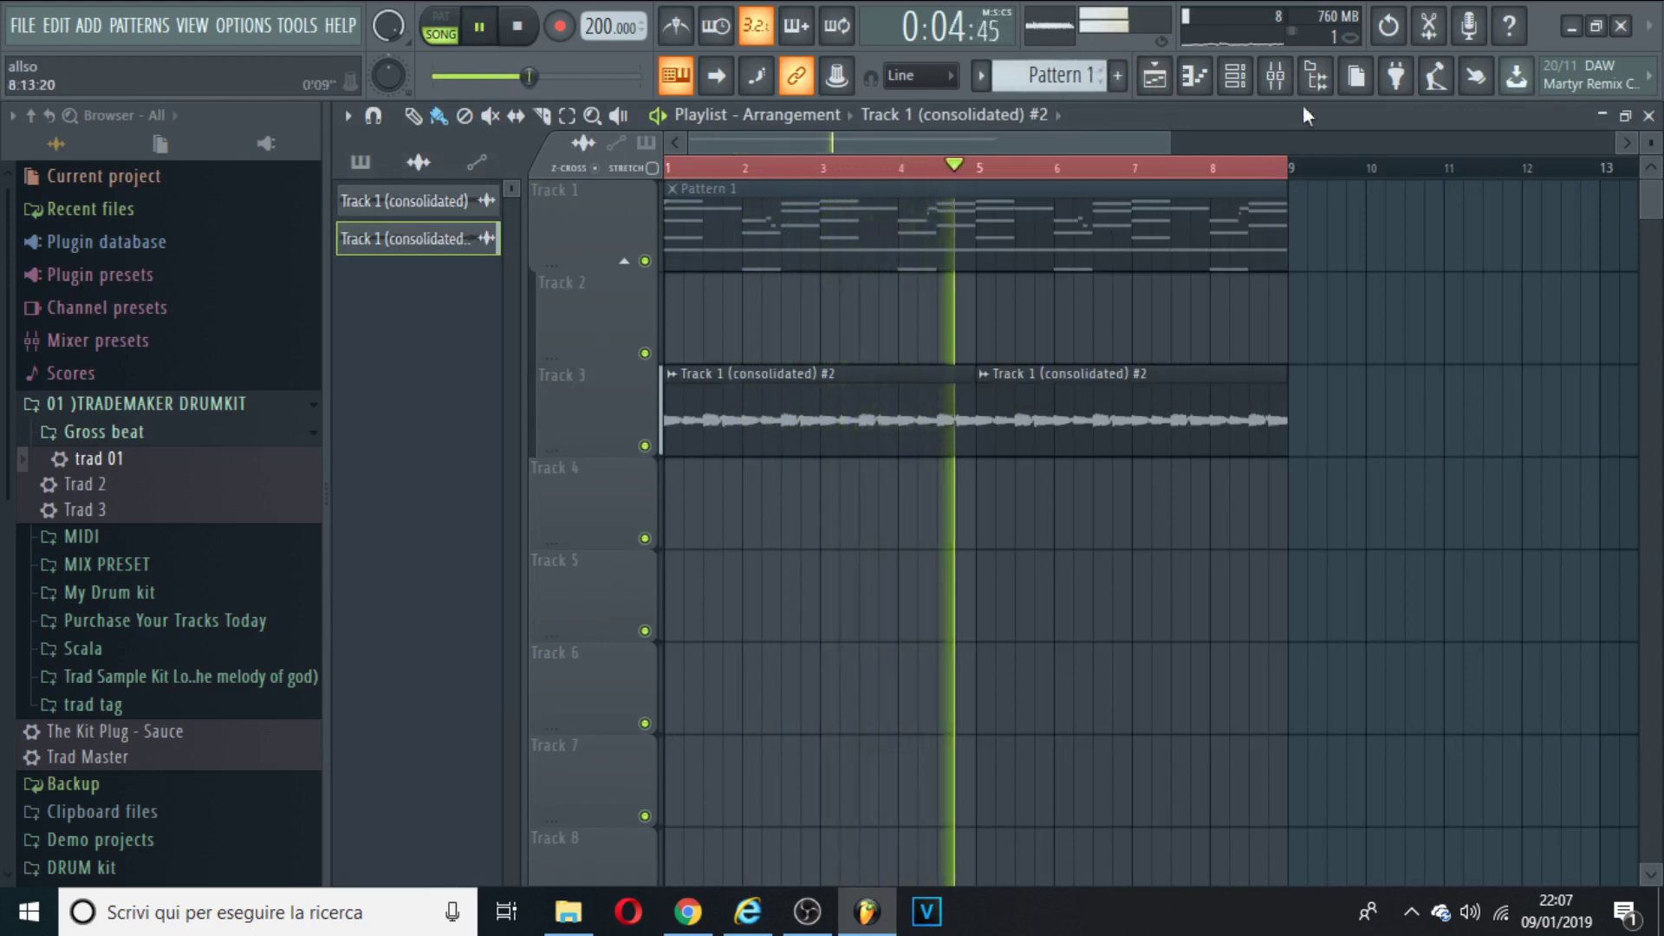
{"action": "left_click", "coordinate": [1281, 86]}
{"action": "left_click", "coordinate": [1155, 77]}
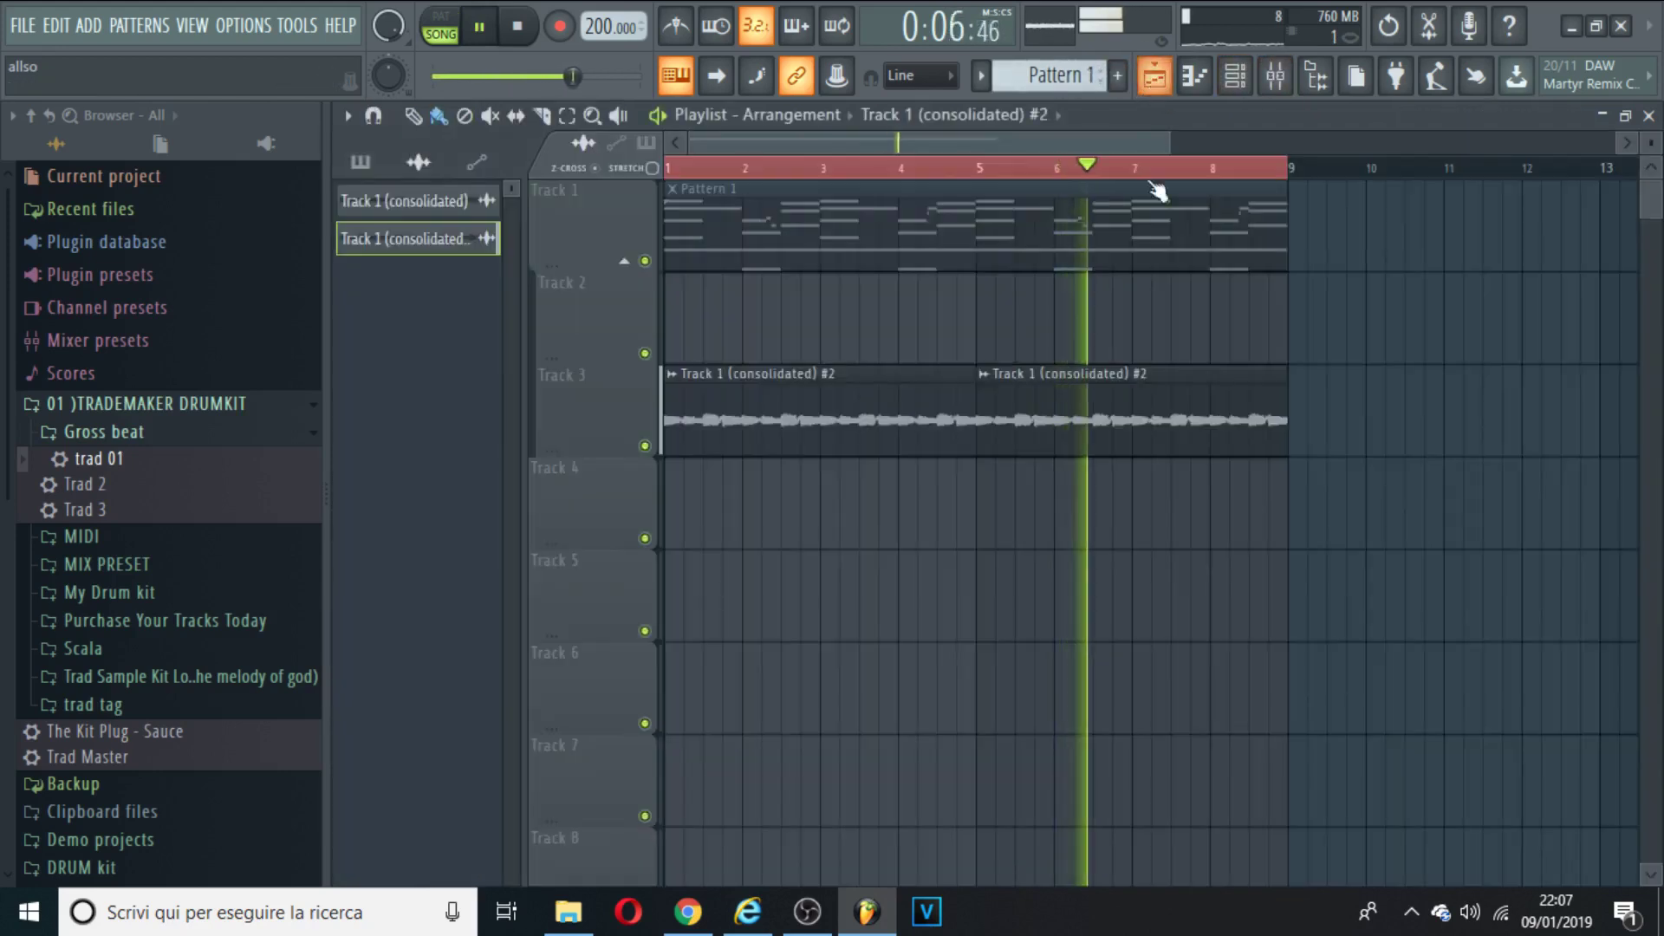
{"action": "double_click", "coordinate": [1063, 398]}
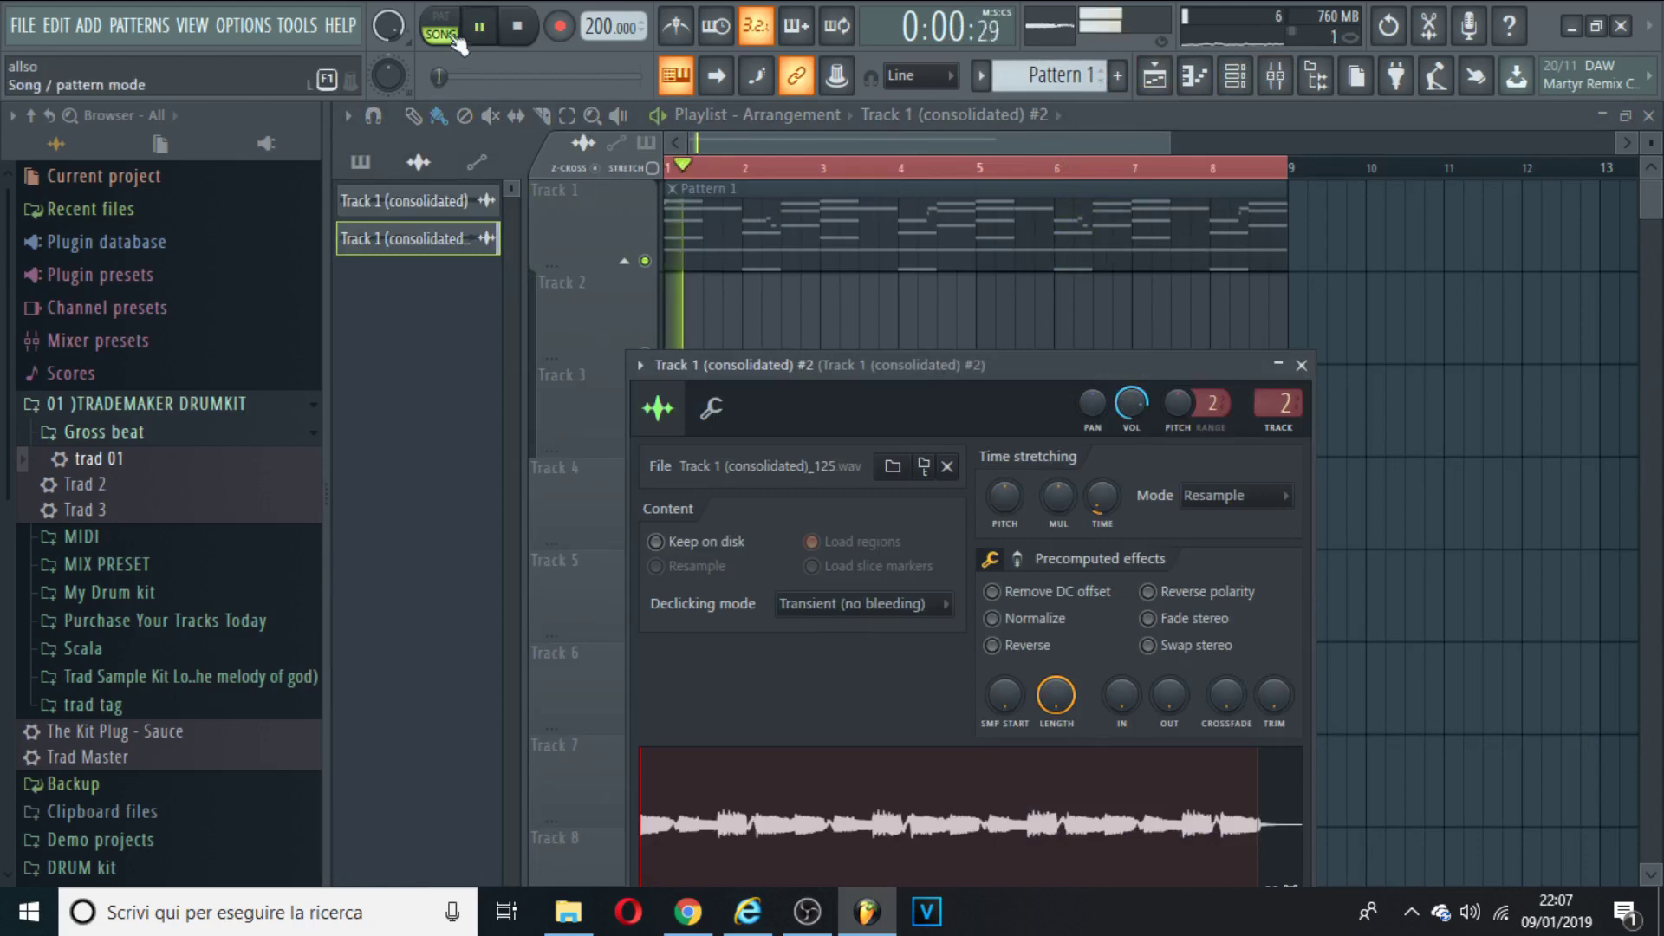
{"action": "left_click", "coordinate": [444, 36]}
{"action": "key", "text": "space"}
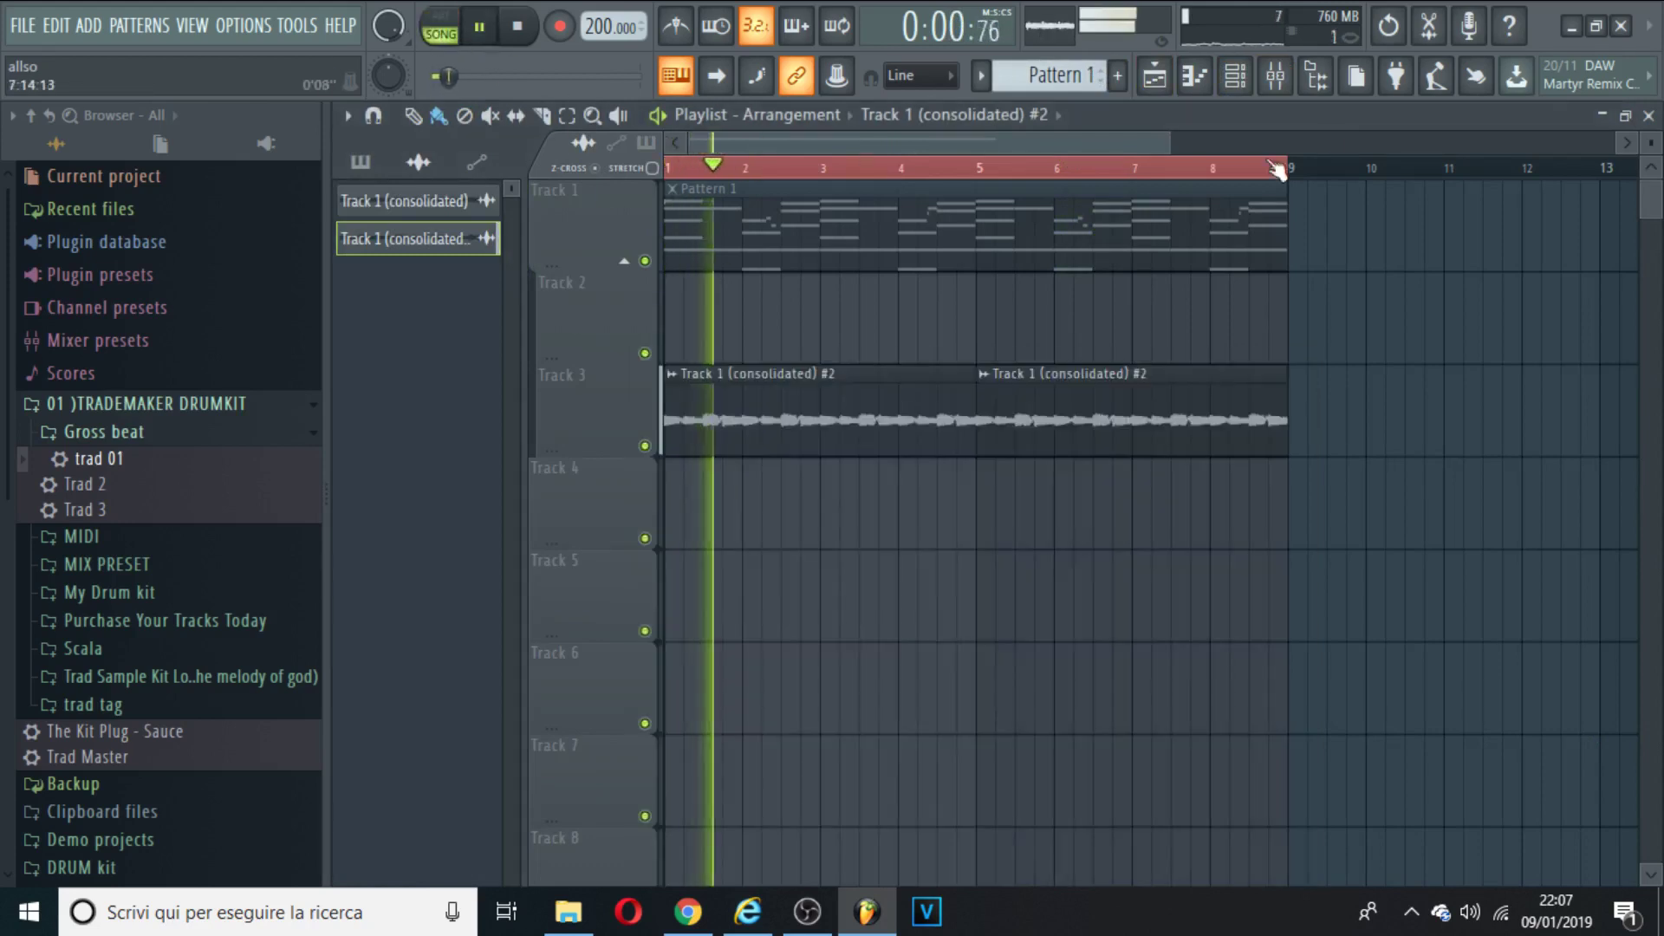
{"action": "left_click", "coordinate": [1301, 365]}
Reopen the consolidated clip's channel settings and try raising its time-stretching pitch
{"action": "left_click", "coordinate": [1235, 76]}
{"action": "key", "text": "space"}
{"action": "left_click", "coordinate": [966, 411]}
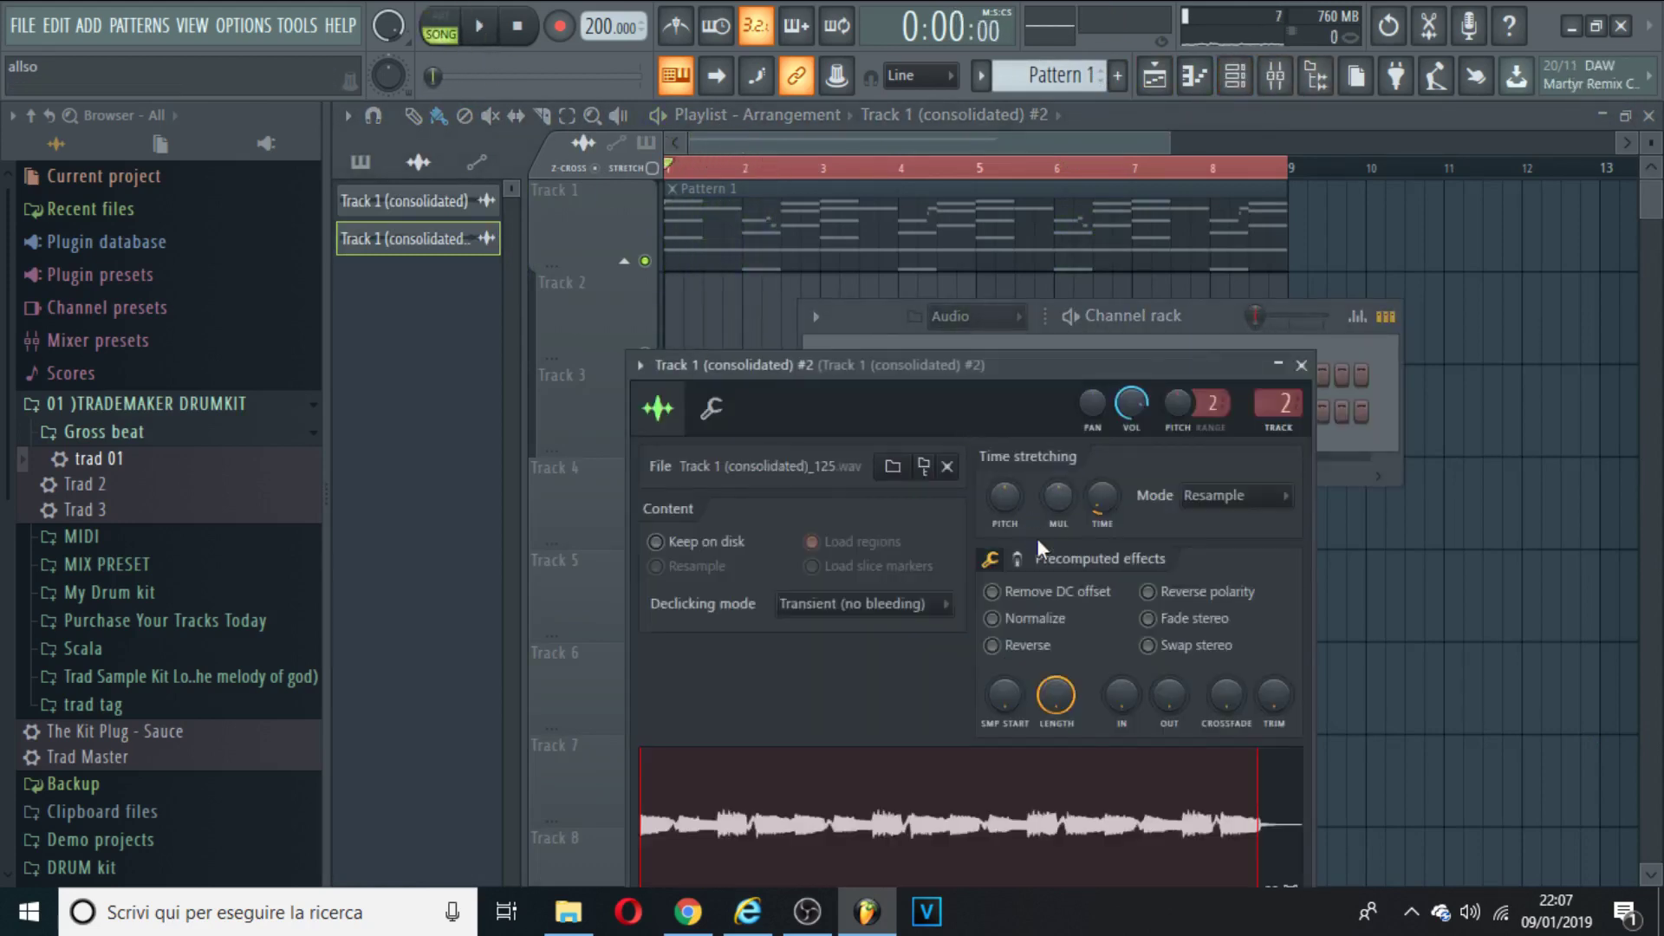
{"action": "left_click_drag", "start_coordinate": [1000, 487], "coordinate": [1000, 464]}
{"action": "key", "text": "space"}
{"action": "left_click", "coordinate": [873, 144]}
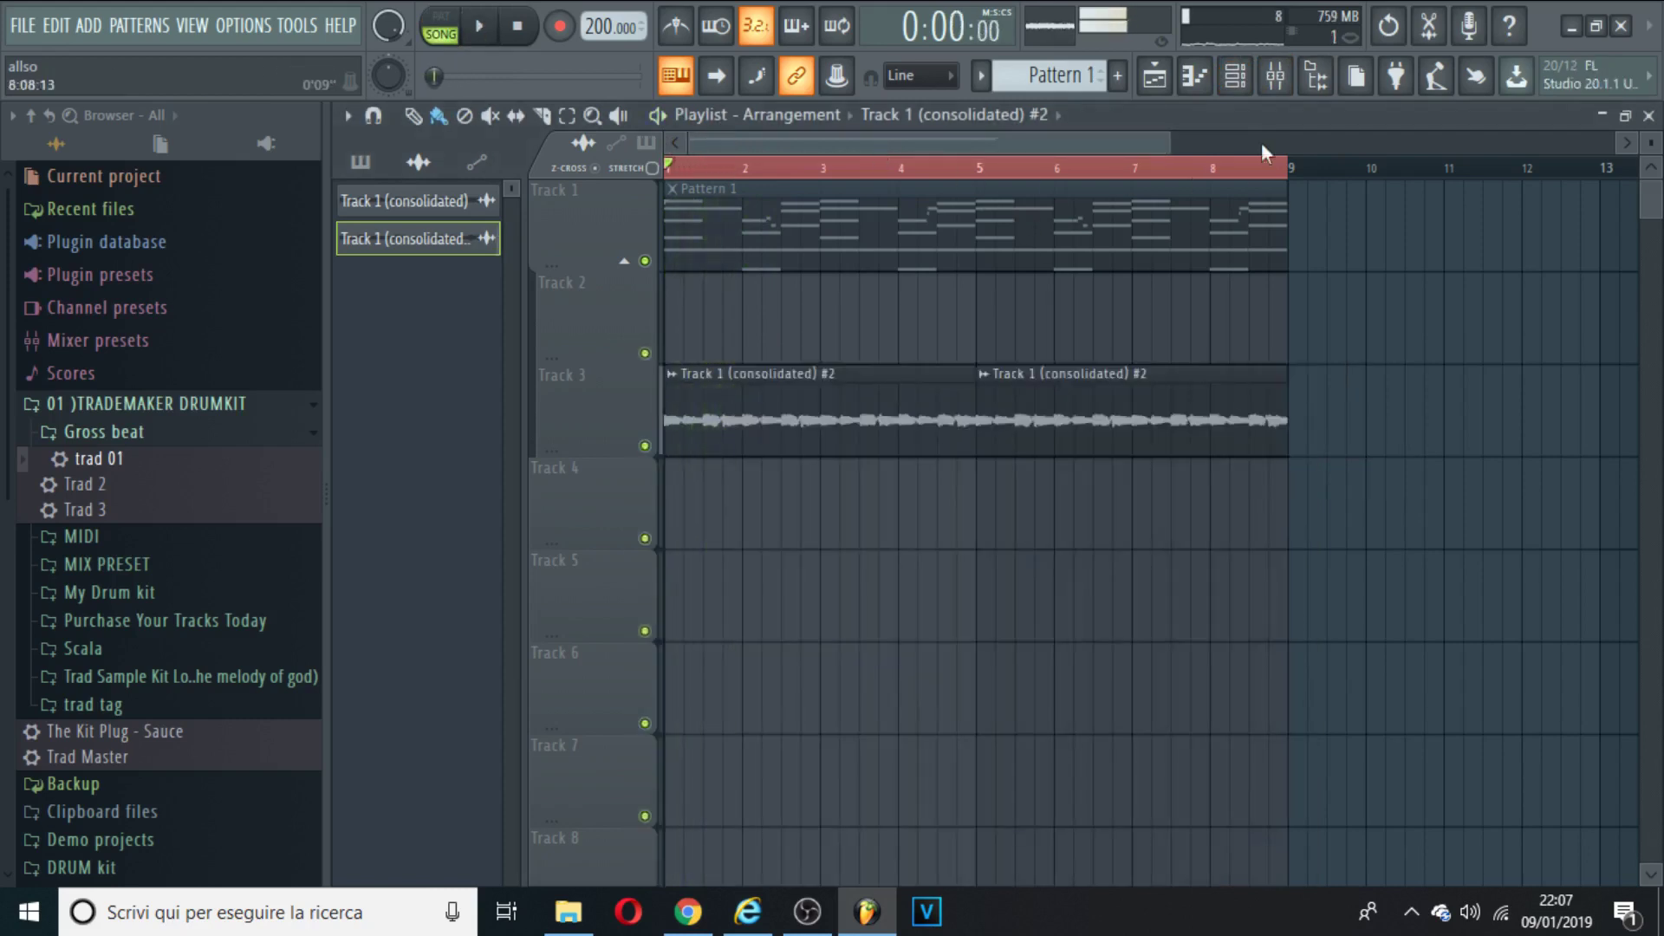
Set the consolidated clip's time-stretching mode to Auto, shift its pitch and play the song
{"action": "double_click", "coordinate": [784, 428]}
{"action": "key", "text": "space"}
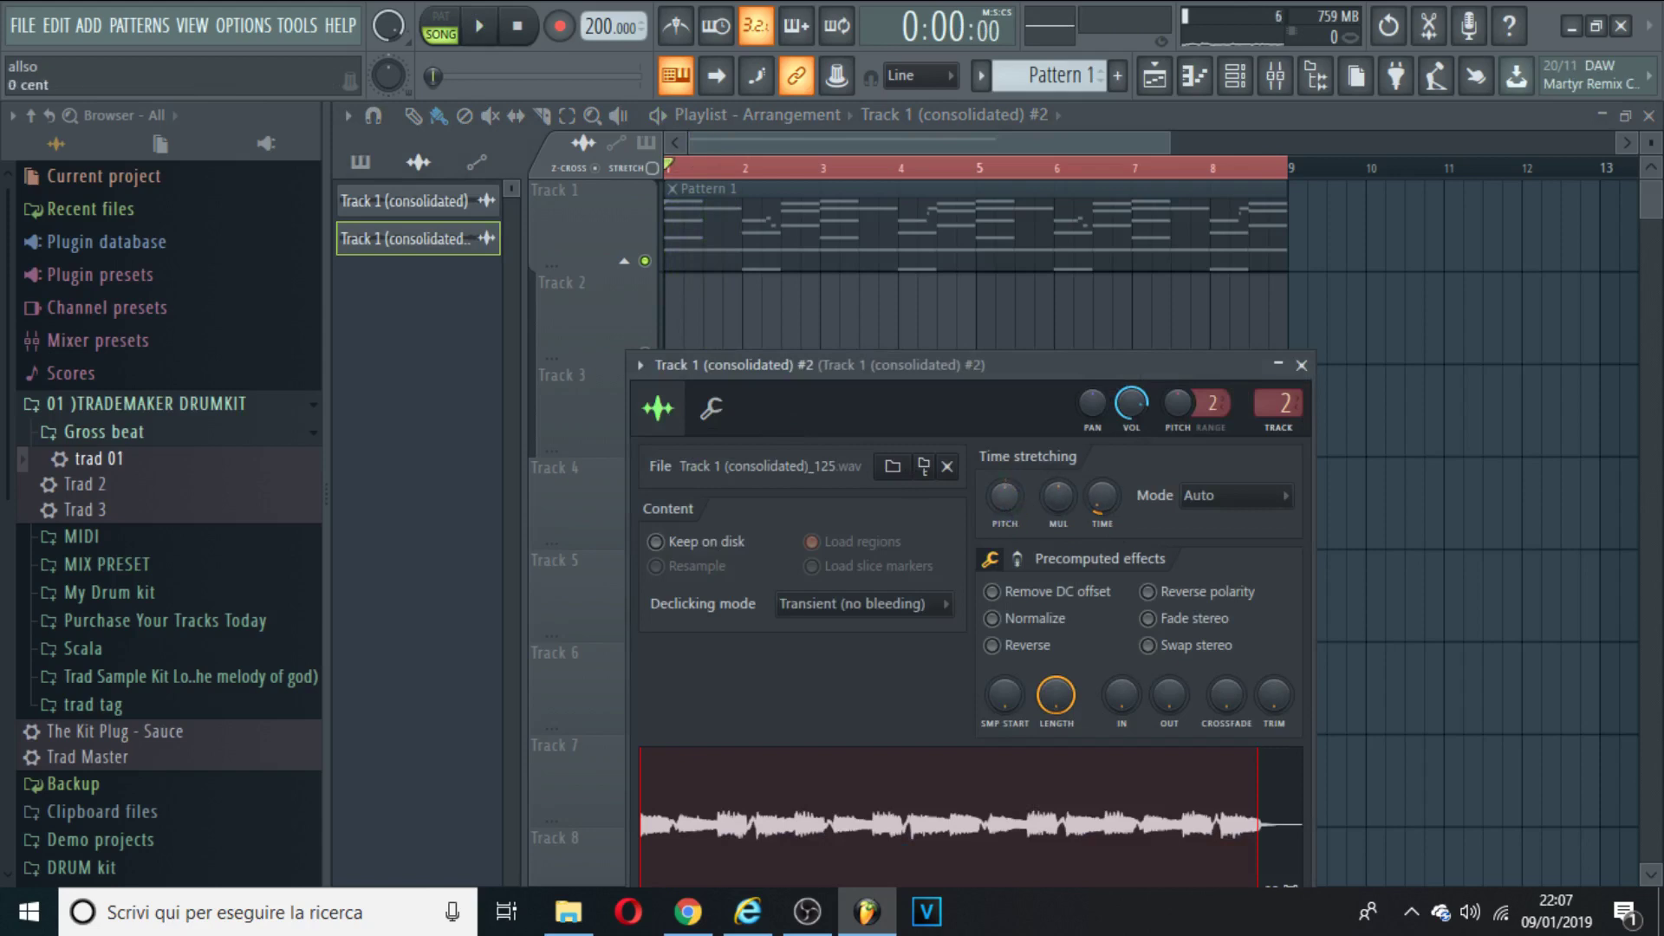
{"action": "left_click_drag", "start_coordinate": [1006, 491], "coordinate": [1005, 404]}
{"action": "key", "text": "space"}
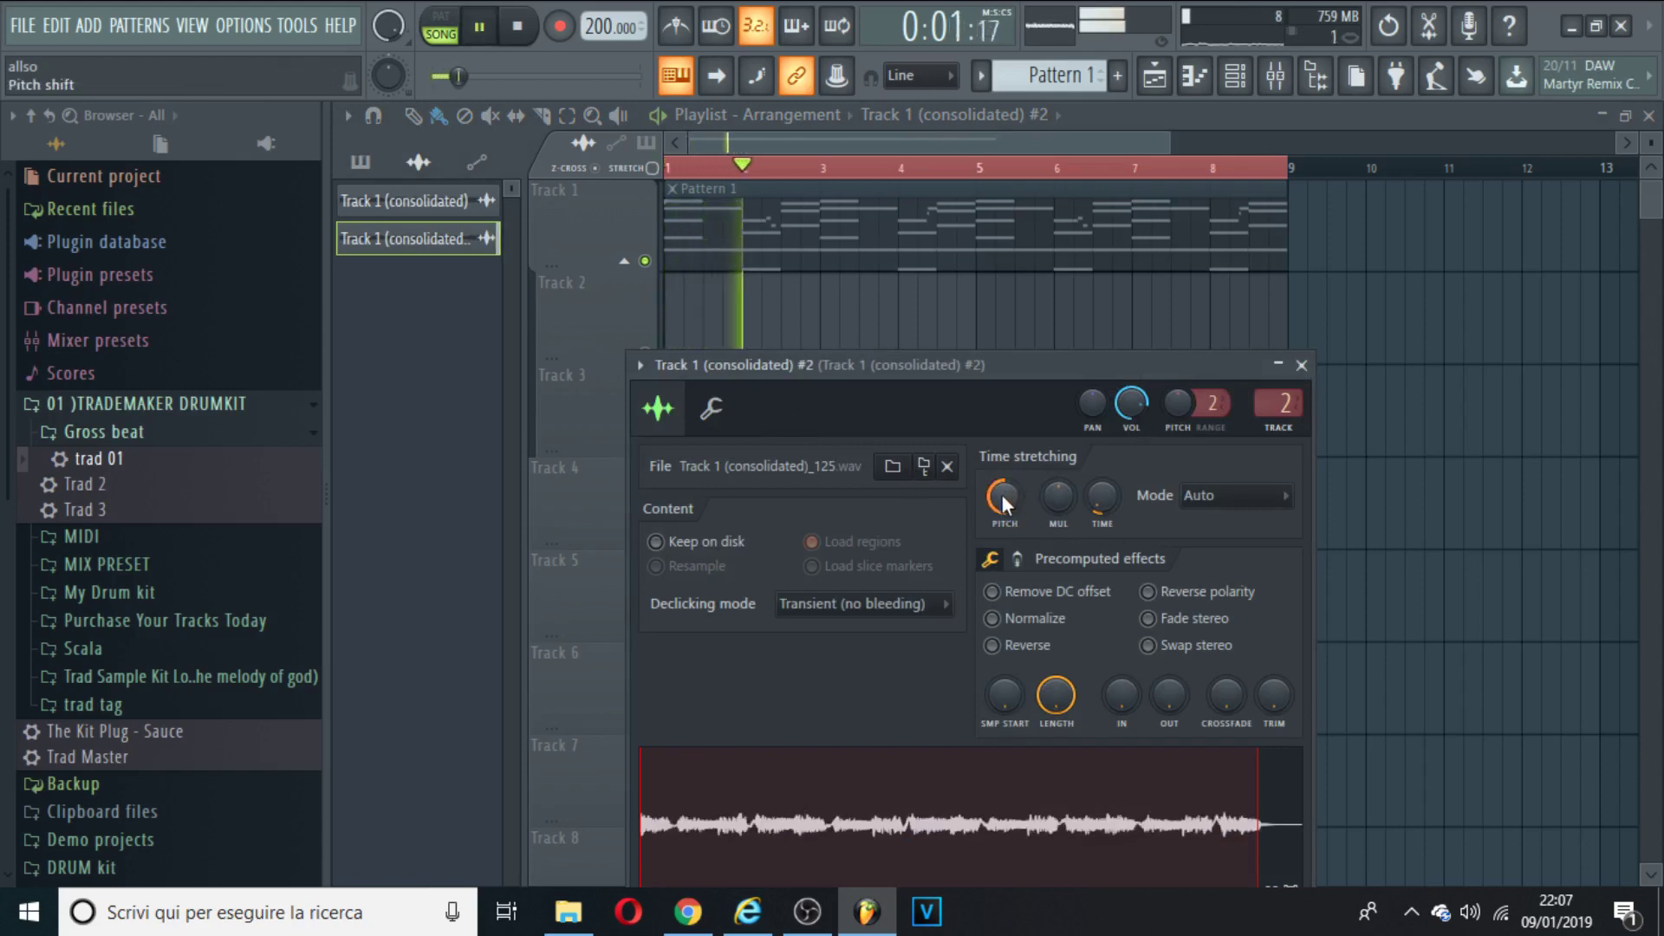
{"action": "left_click", "coordinate": [1289, 79]}
{"action": "left_click", "coordinate": [1154, 78]}
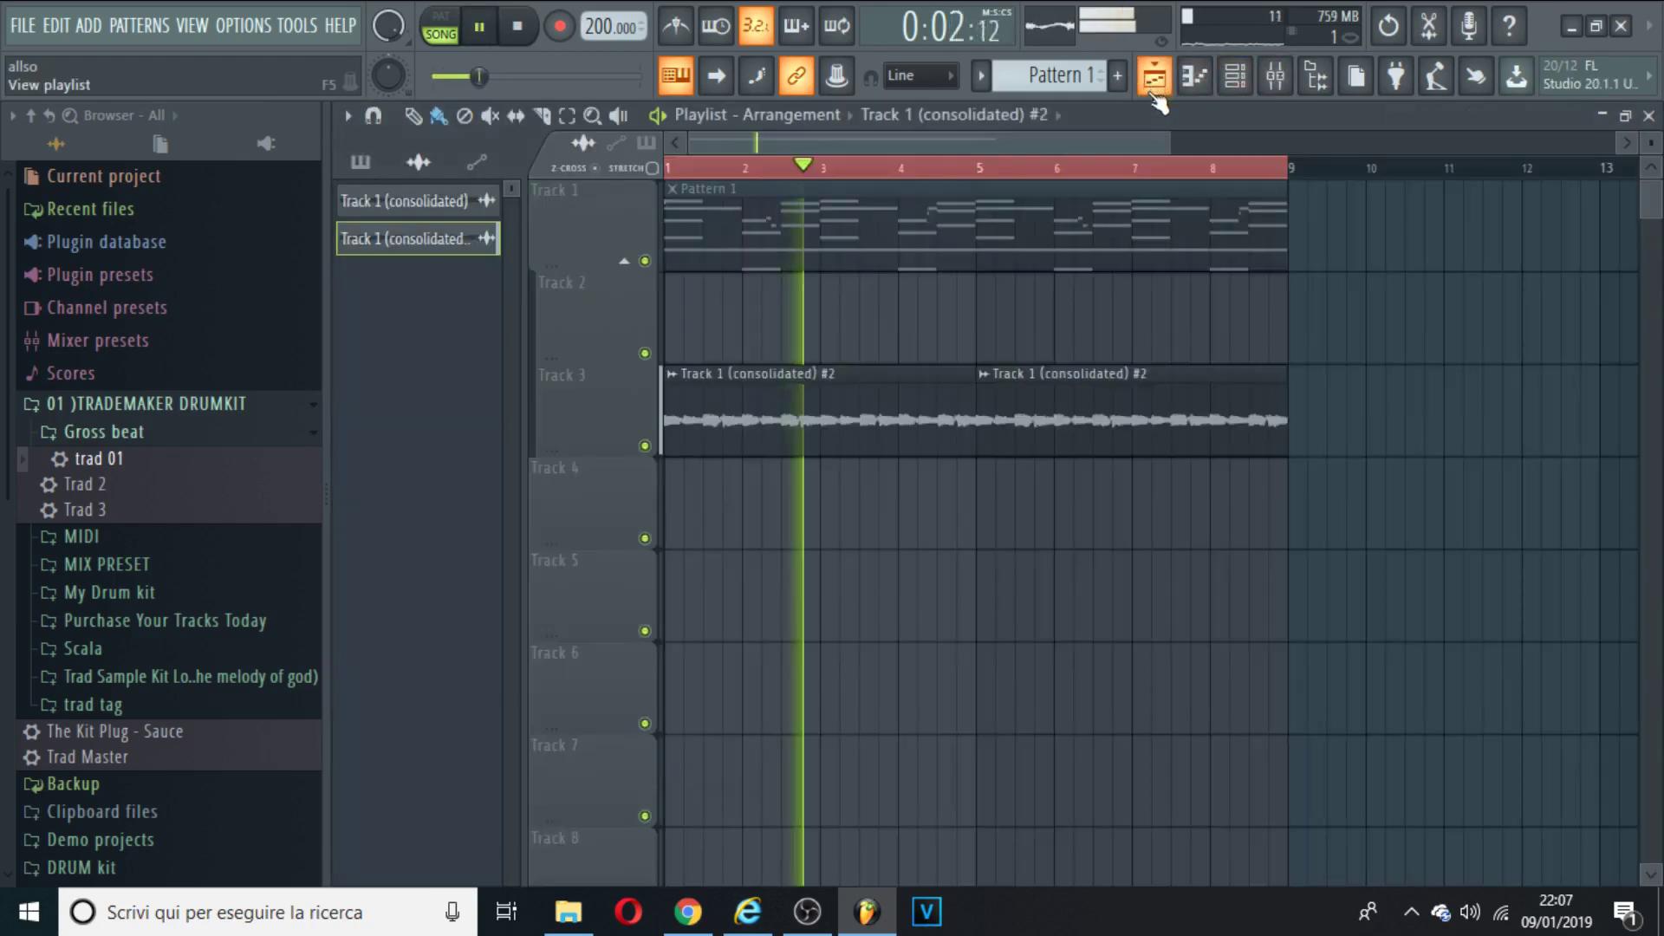
Add two more copies of the clip on Track 3 at bars 9 and 13, and stop playback
{"action": "left_click", "coordinate": [1300, 423]}
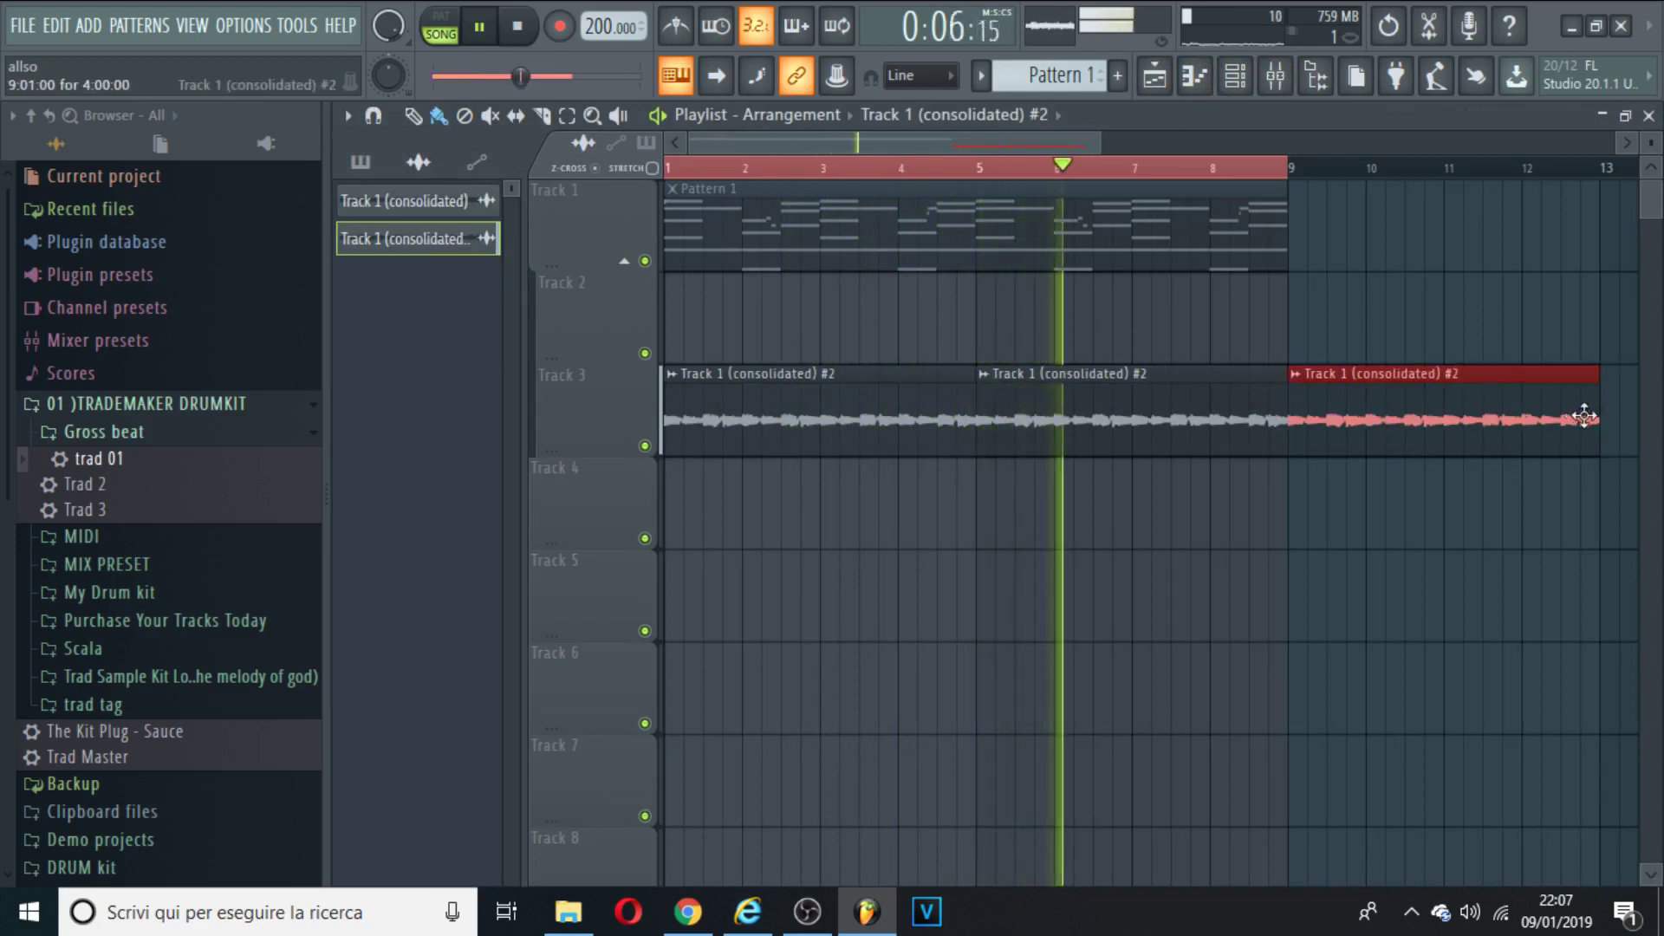
{"action": "left_click", "coordinate": [1621, 420]}
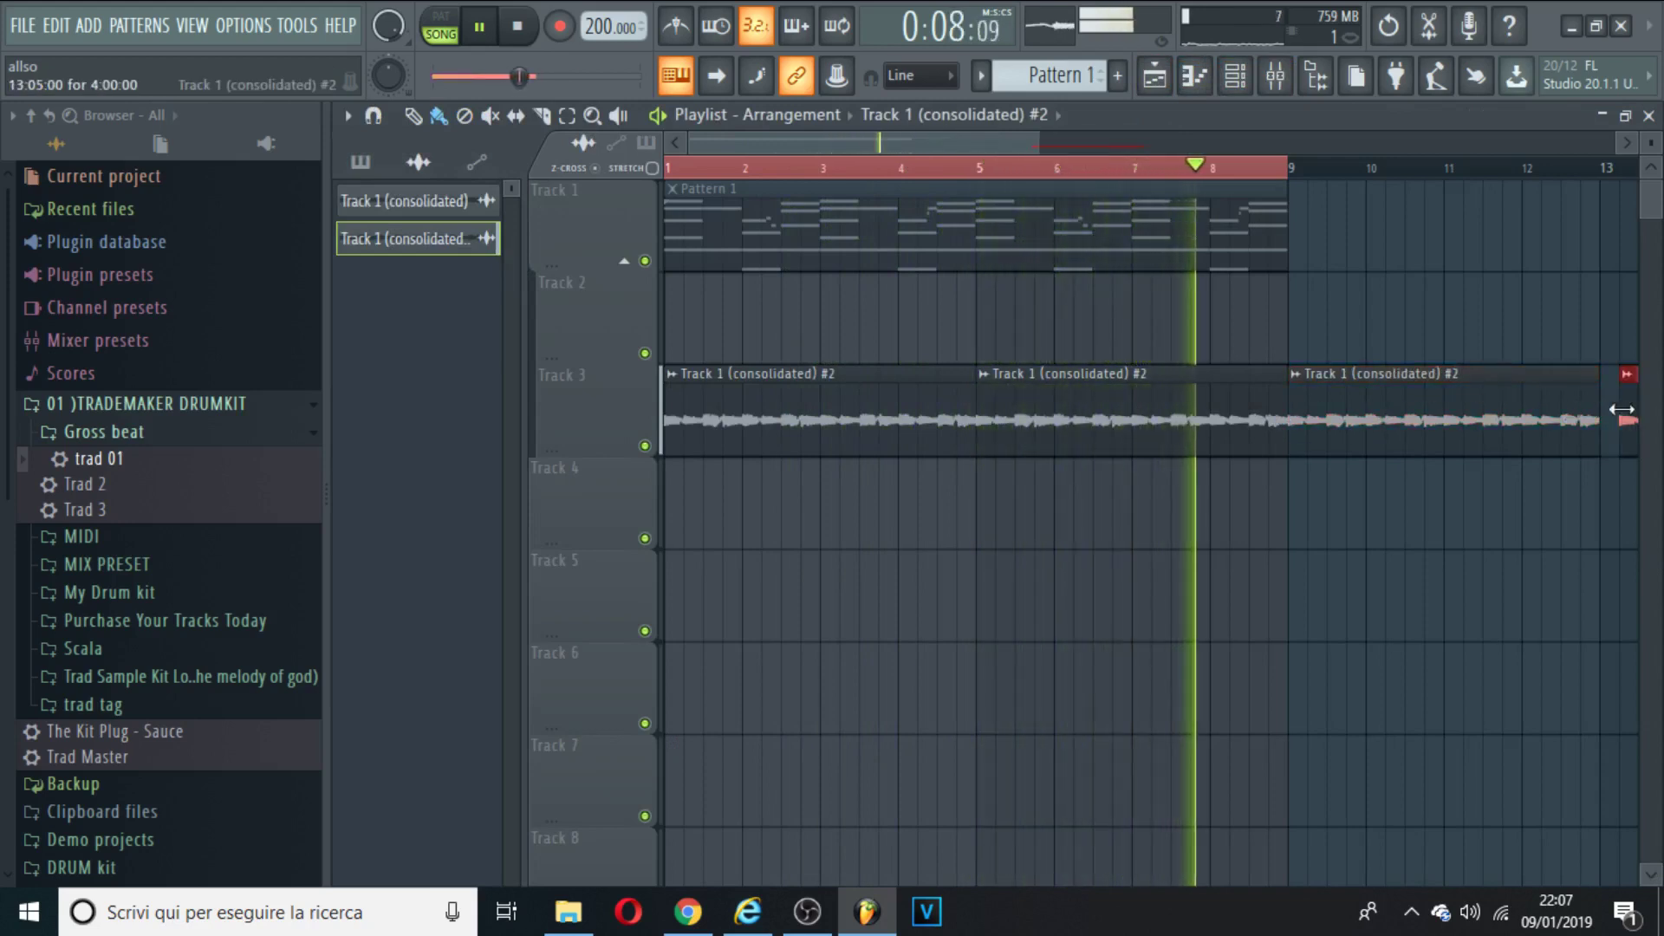
{"action": "key", "text": "space"}
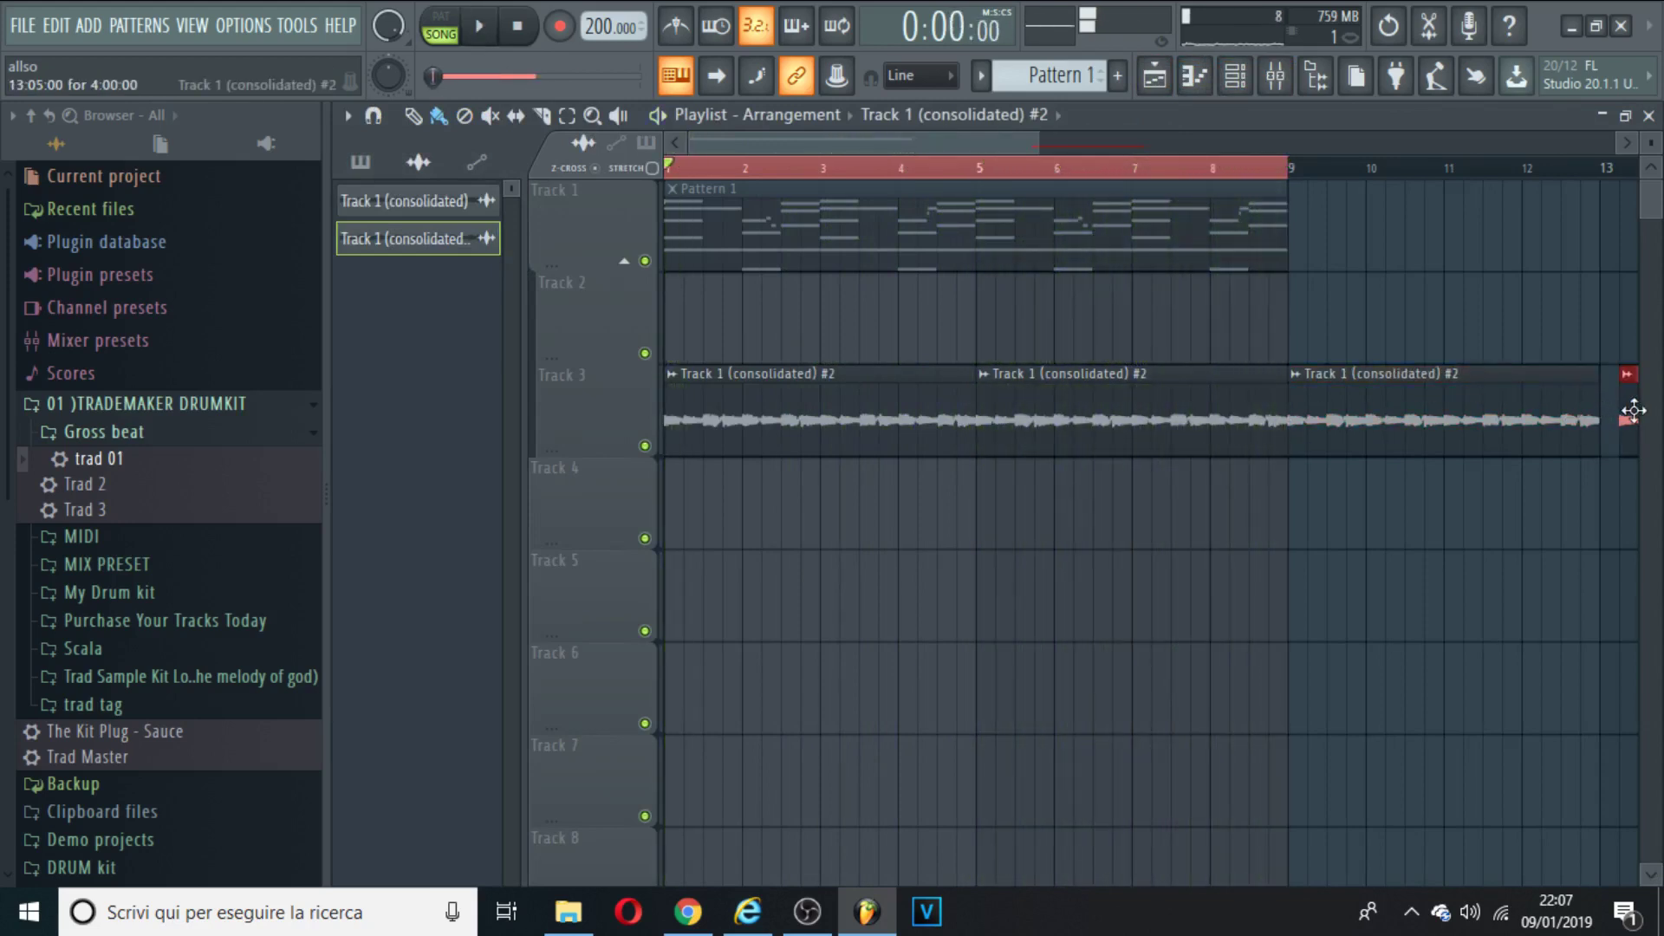
Clear the playlist loop selection and play the arrangement from bar 1
{"action": "left_click", "coordinate": [1250, 170]}
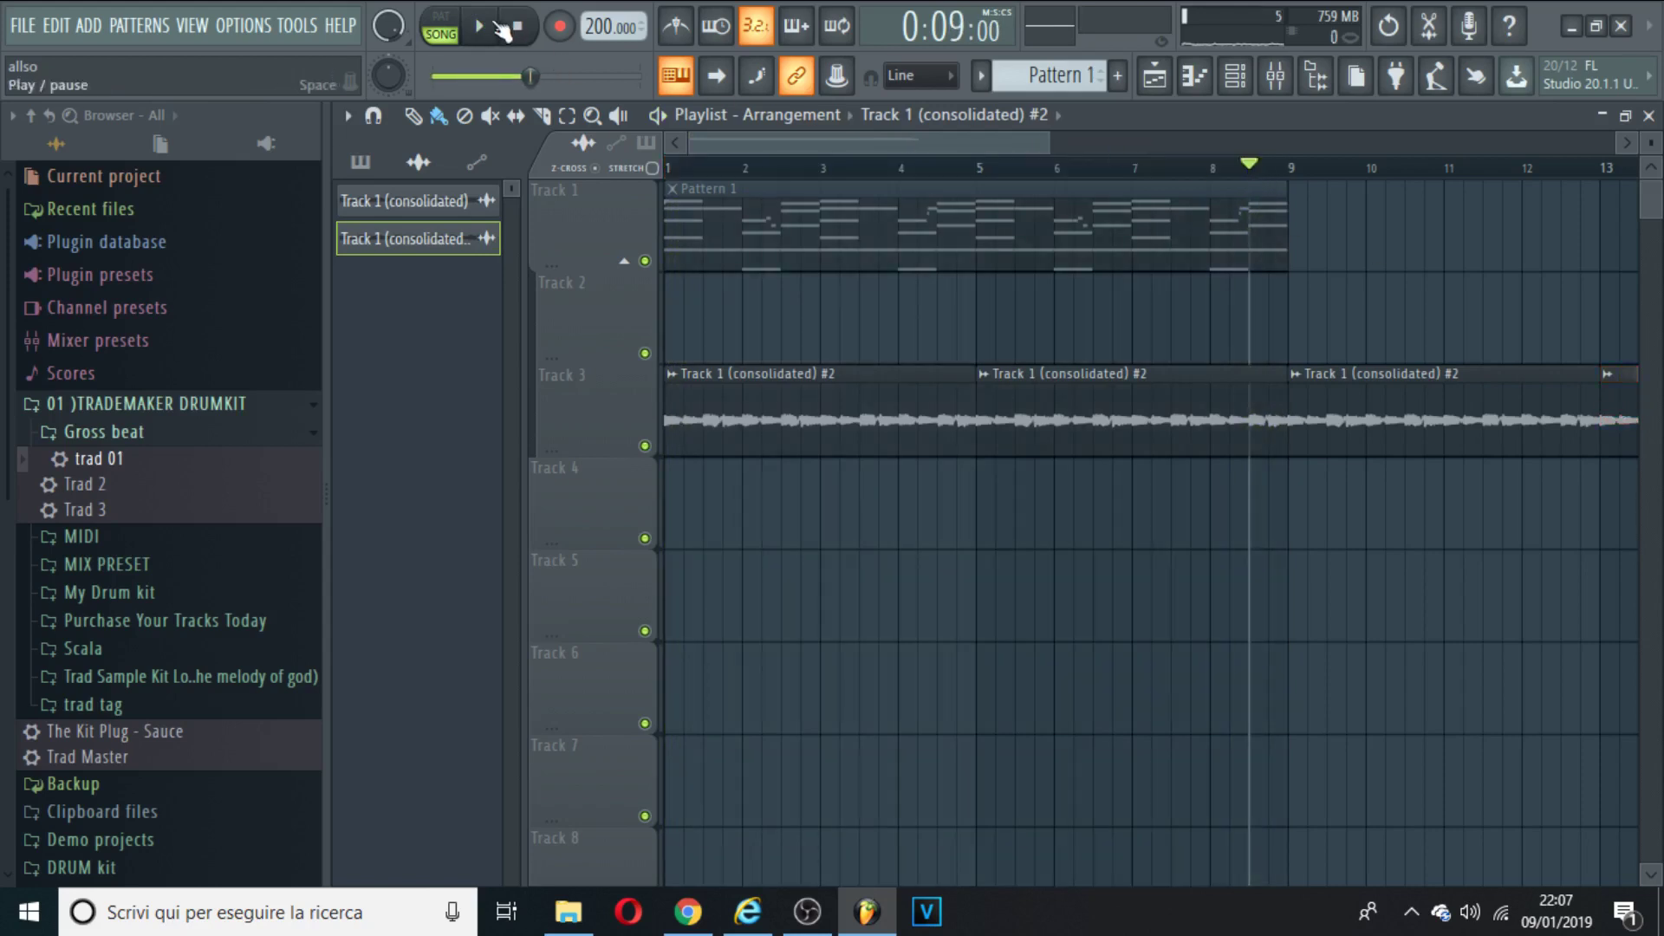
{"action": "left_click", "coordinate": [501, 29]}
{"action": "left_click", "coordinate": [684, 166]}
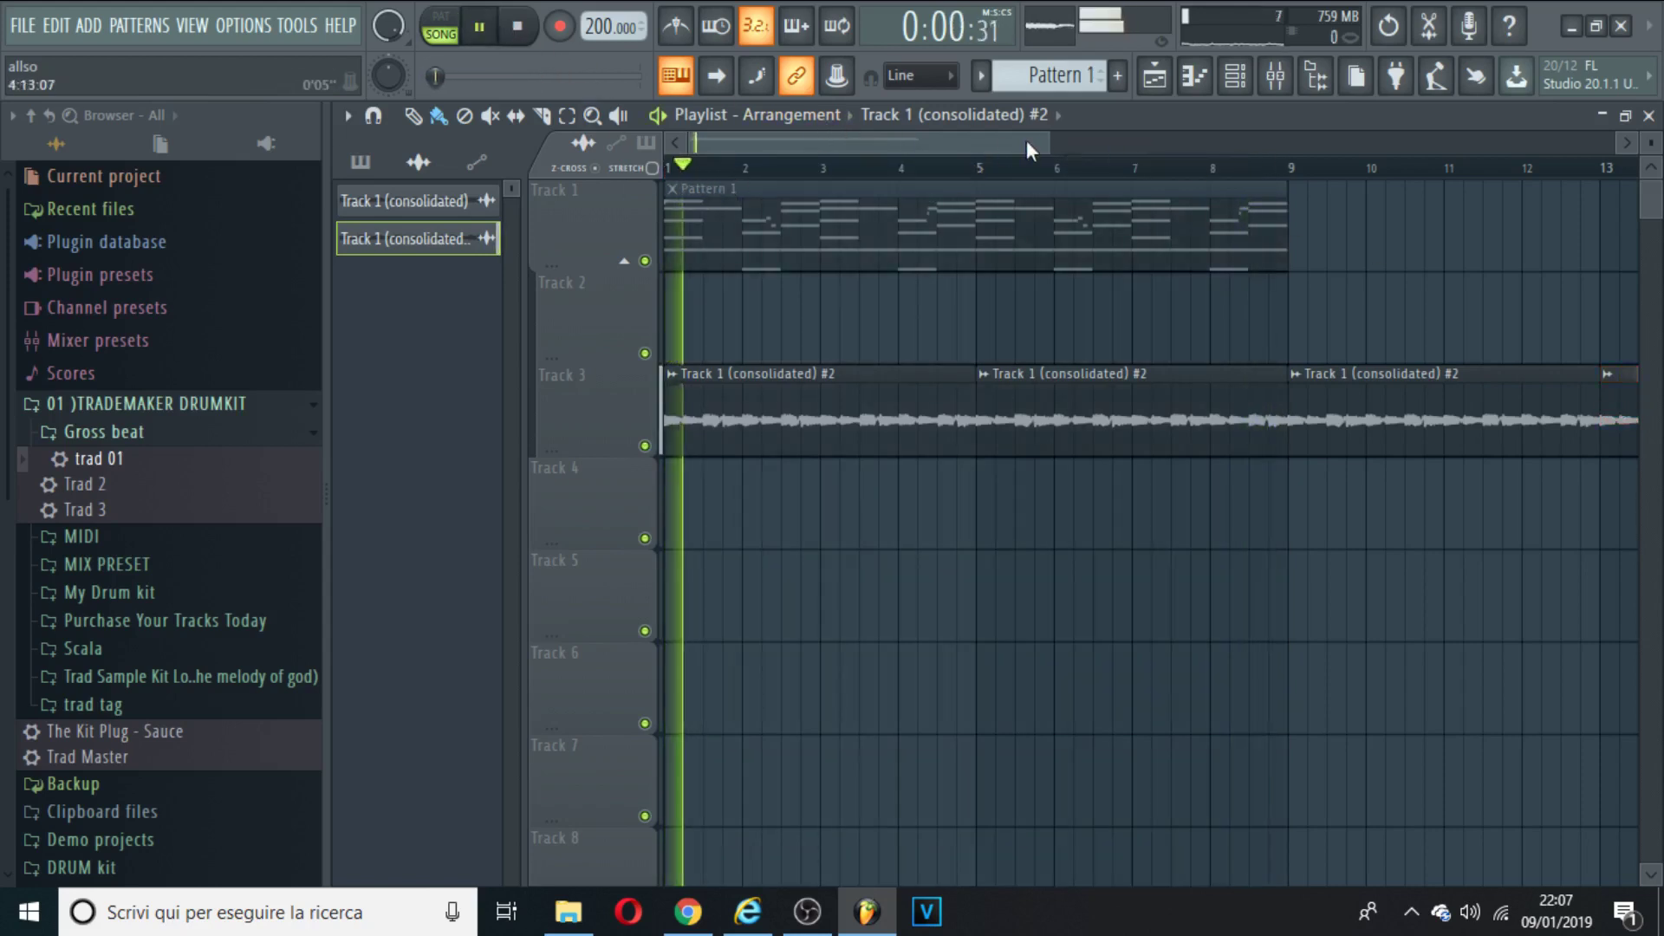
View the consolidated clip's channel settings and its mixer track, open the channel rack, and stop playback
{"action": "left_click_drag", "start_coordinate": [1030, 150], "coordinate": [1195, 148]}
{"action": "double_click", "coordinate": [1257, 433]}
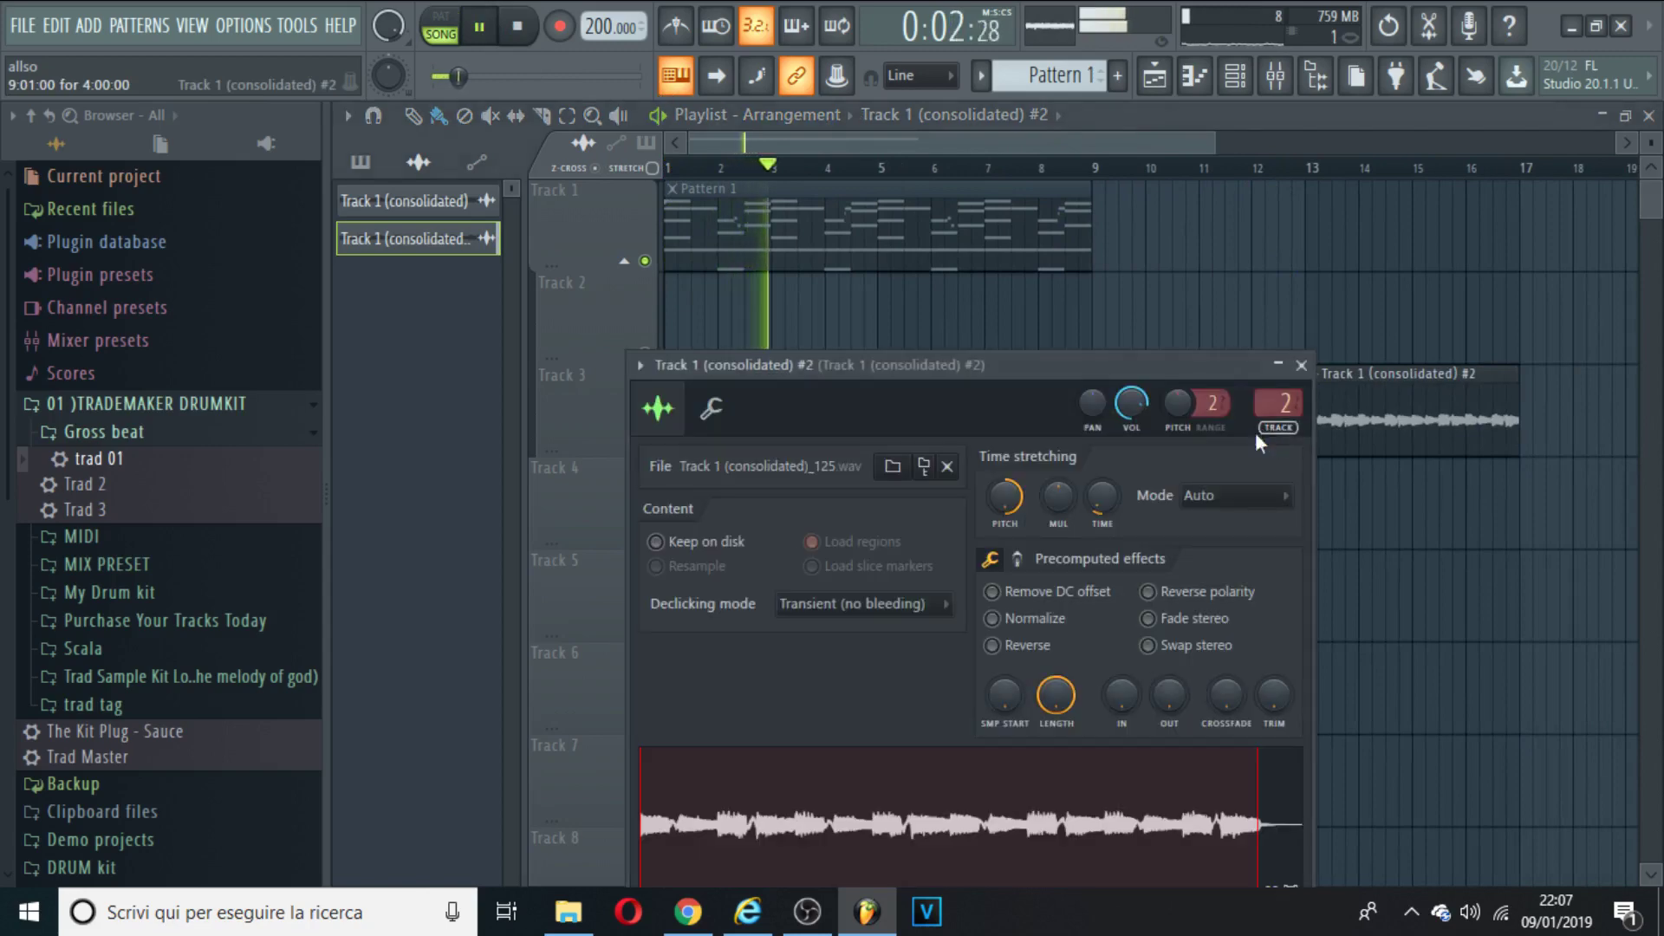
{"action": "left_click", "coordinate": [1276, 76]}
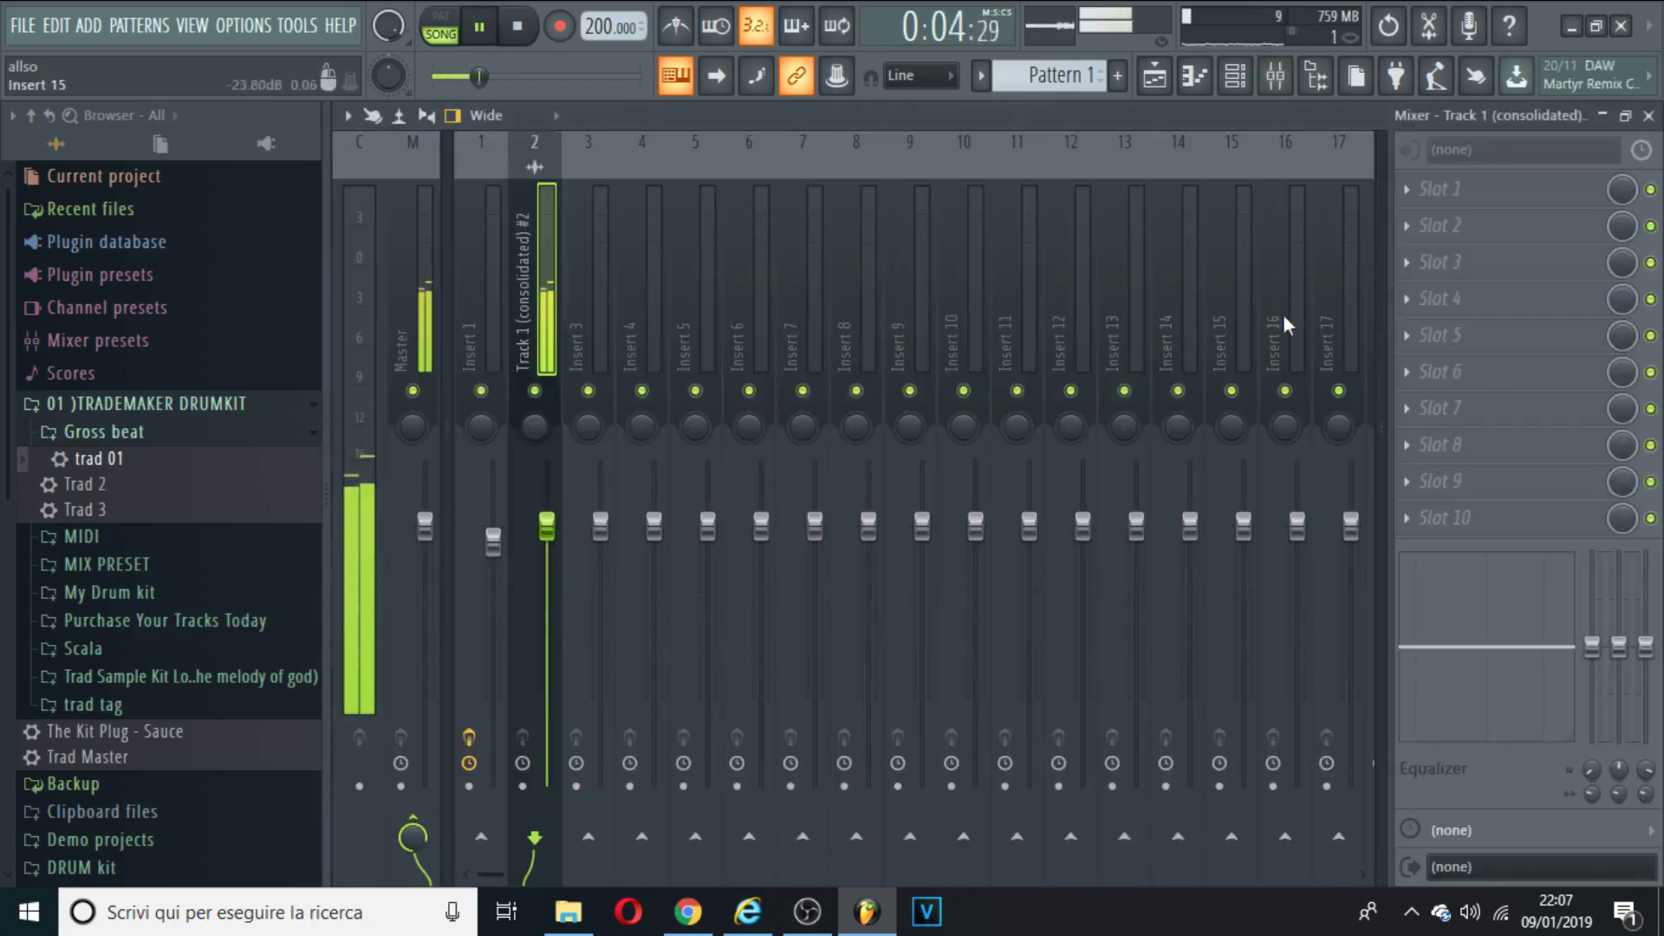
{"action": "left_click", "coordinate": [1236, 76]}
{"action": "key", "text": "space"}
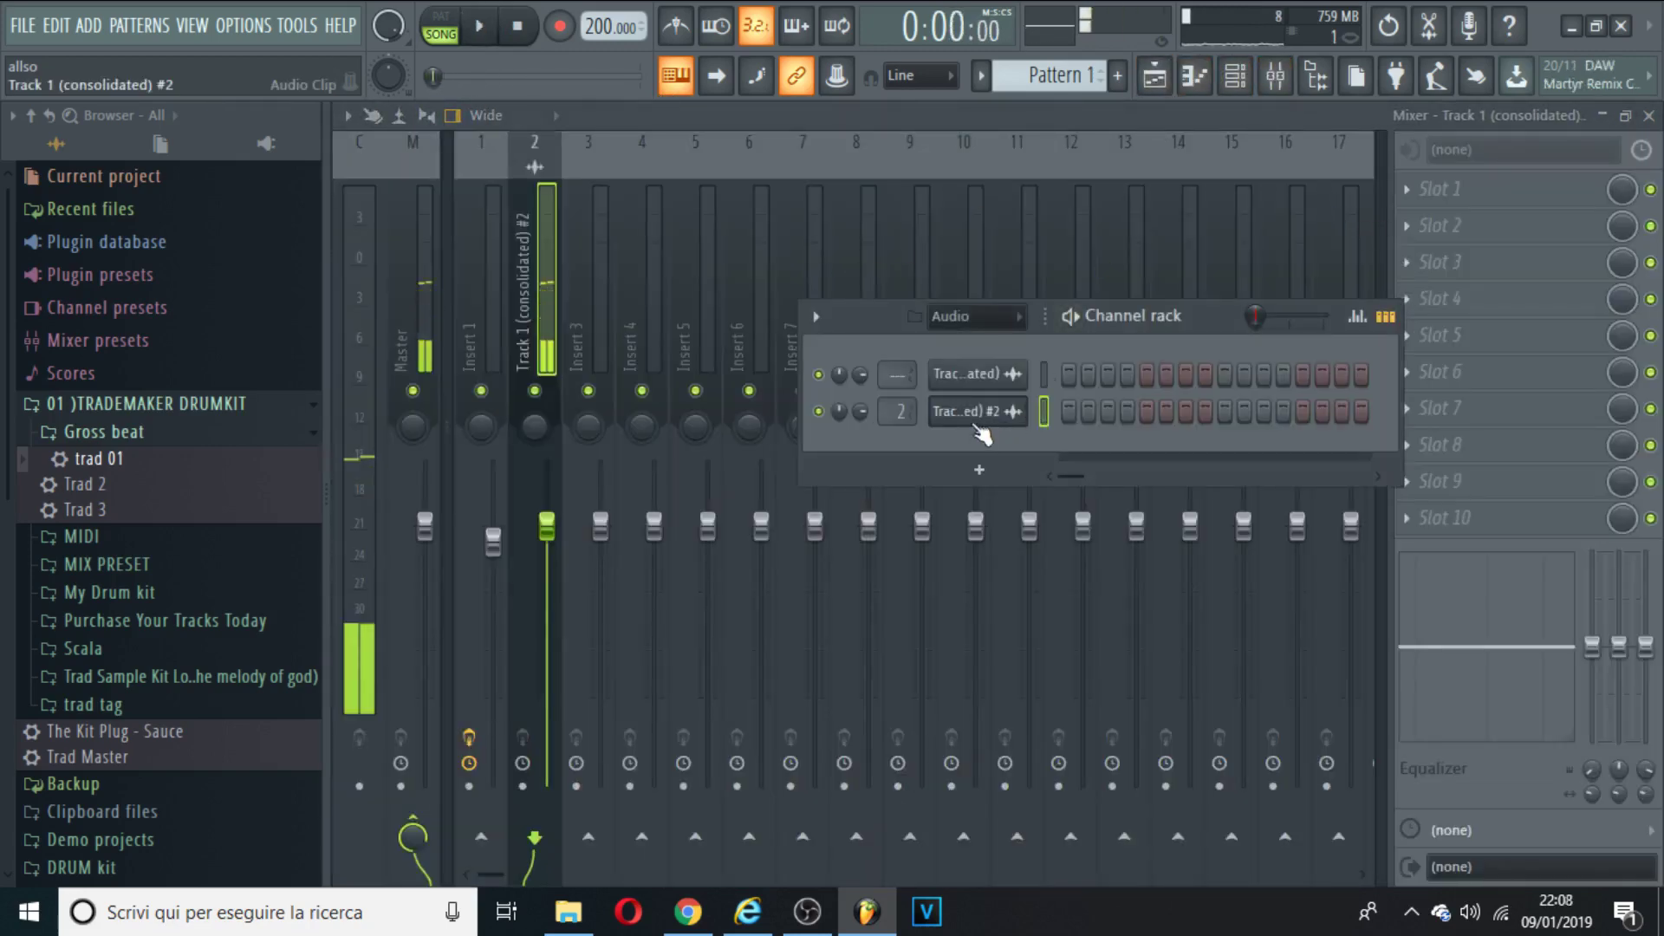
Play the song and set the second consolidated clip's time-stretching pitch to +307 cents in its channel settings
{"action": "left_click", "coordinate": [996, 408]}
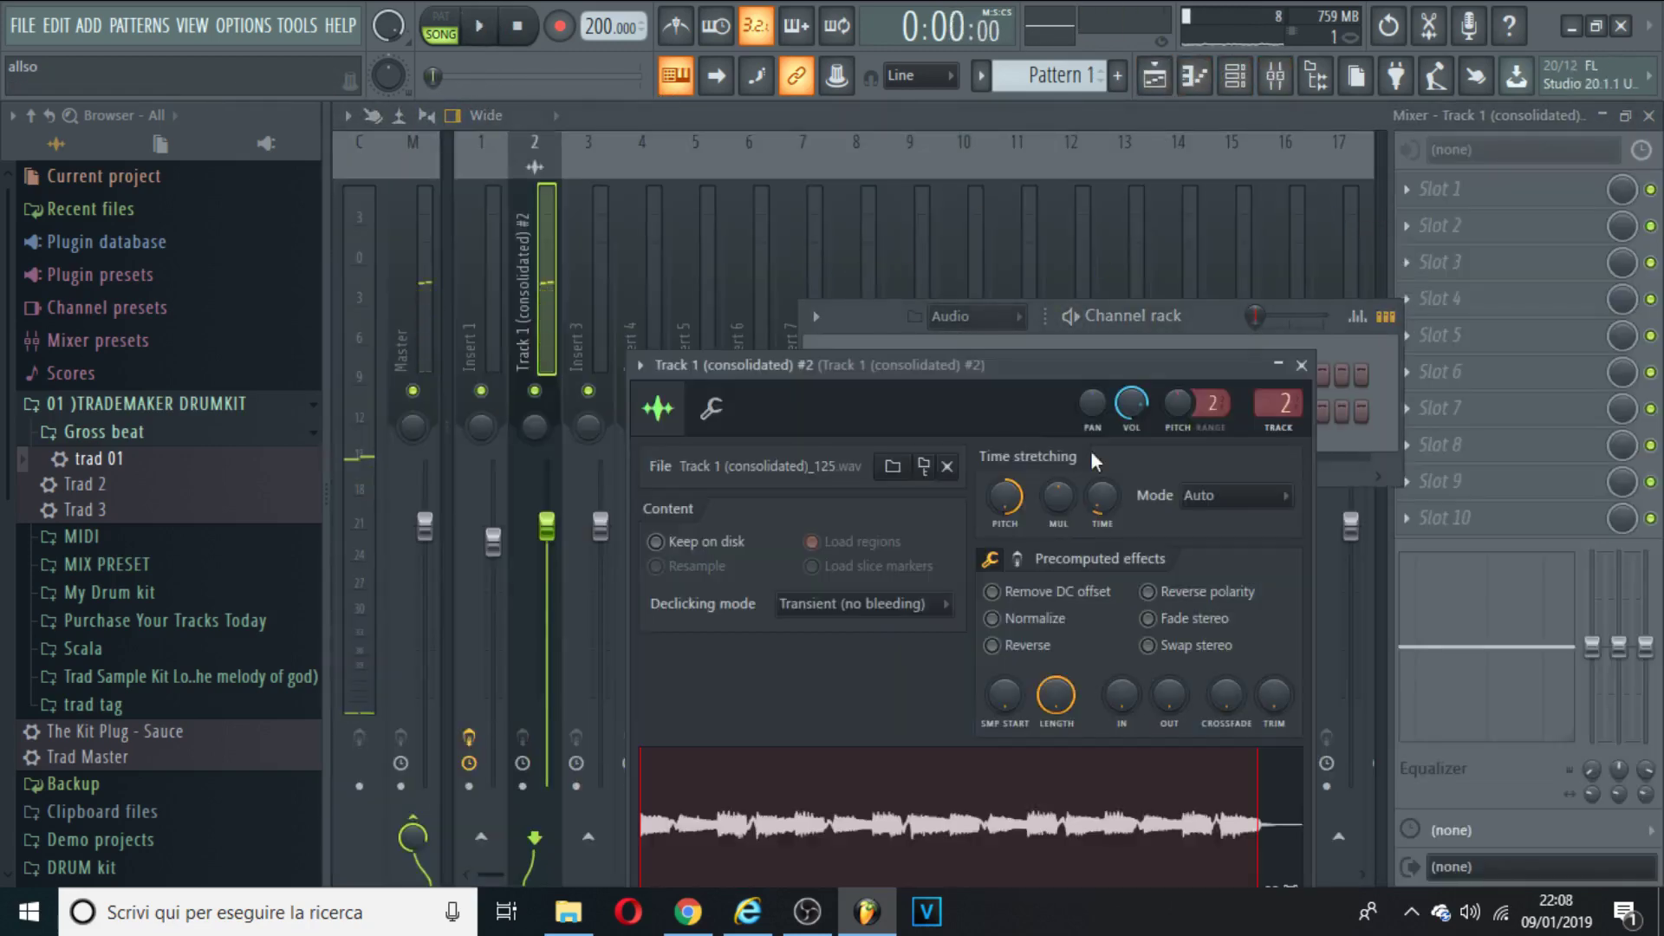
{"action": "right_click", "coordinate": [1007, 508]}
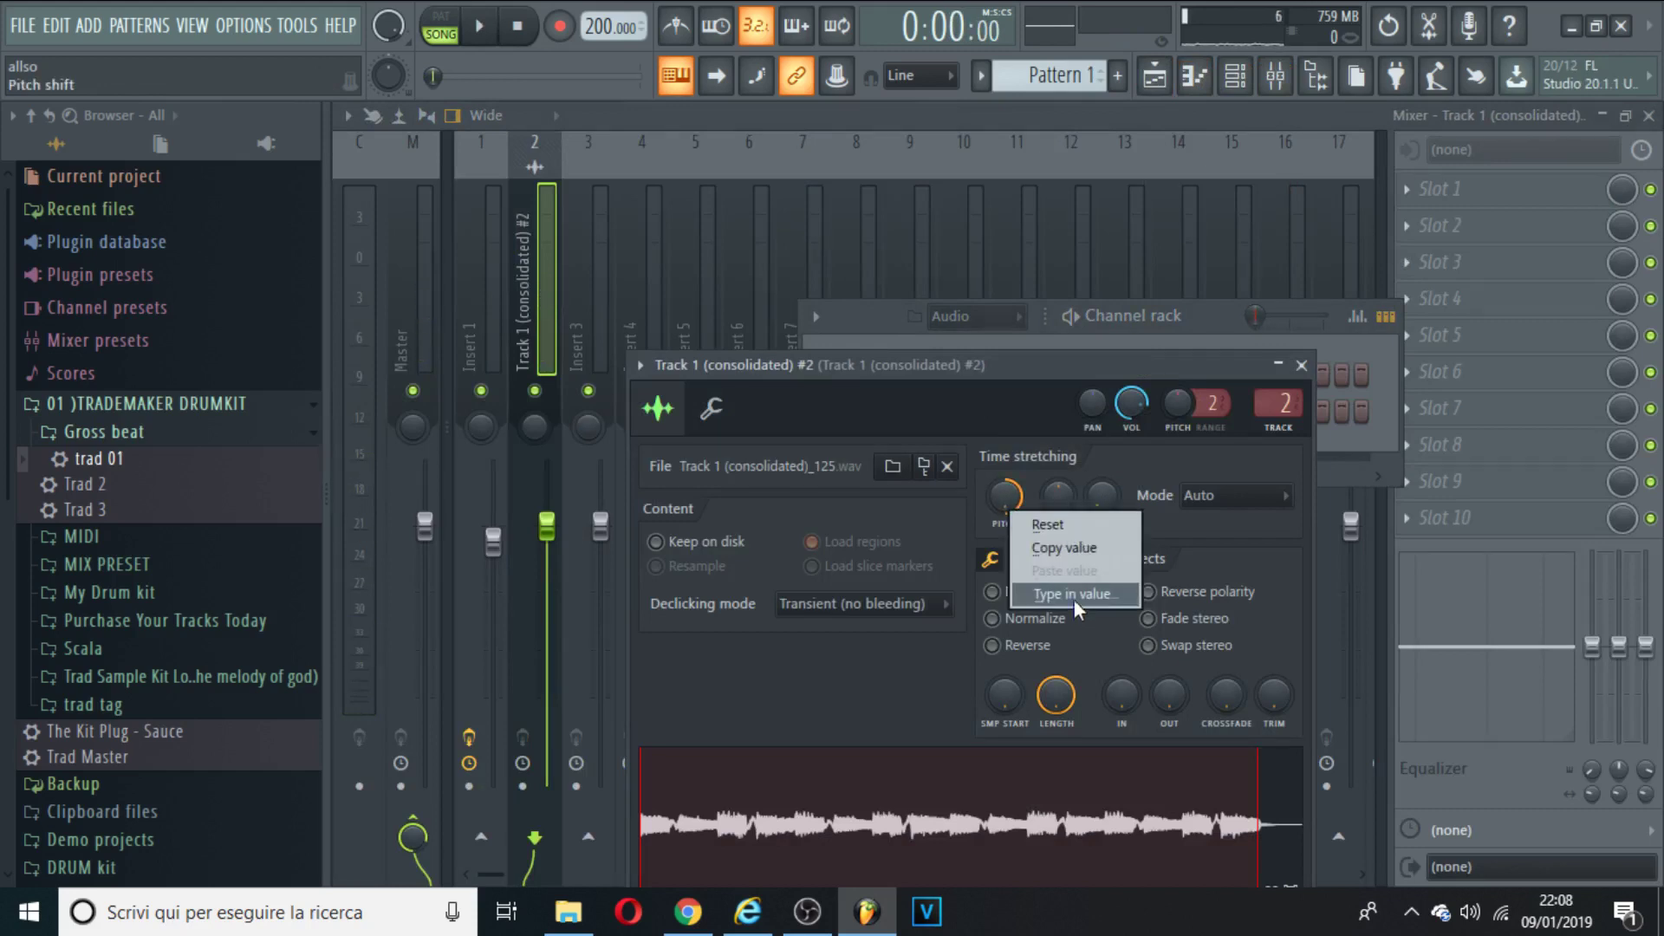
{"action": "left_click", "coordinate": [1035, 458]}
{"action": "key", "text": "space"}
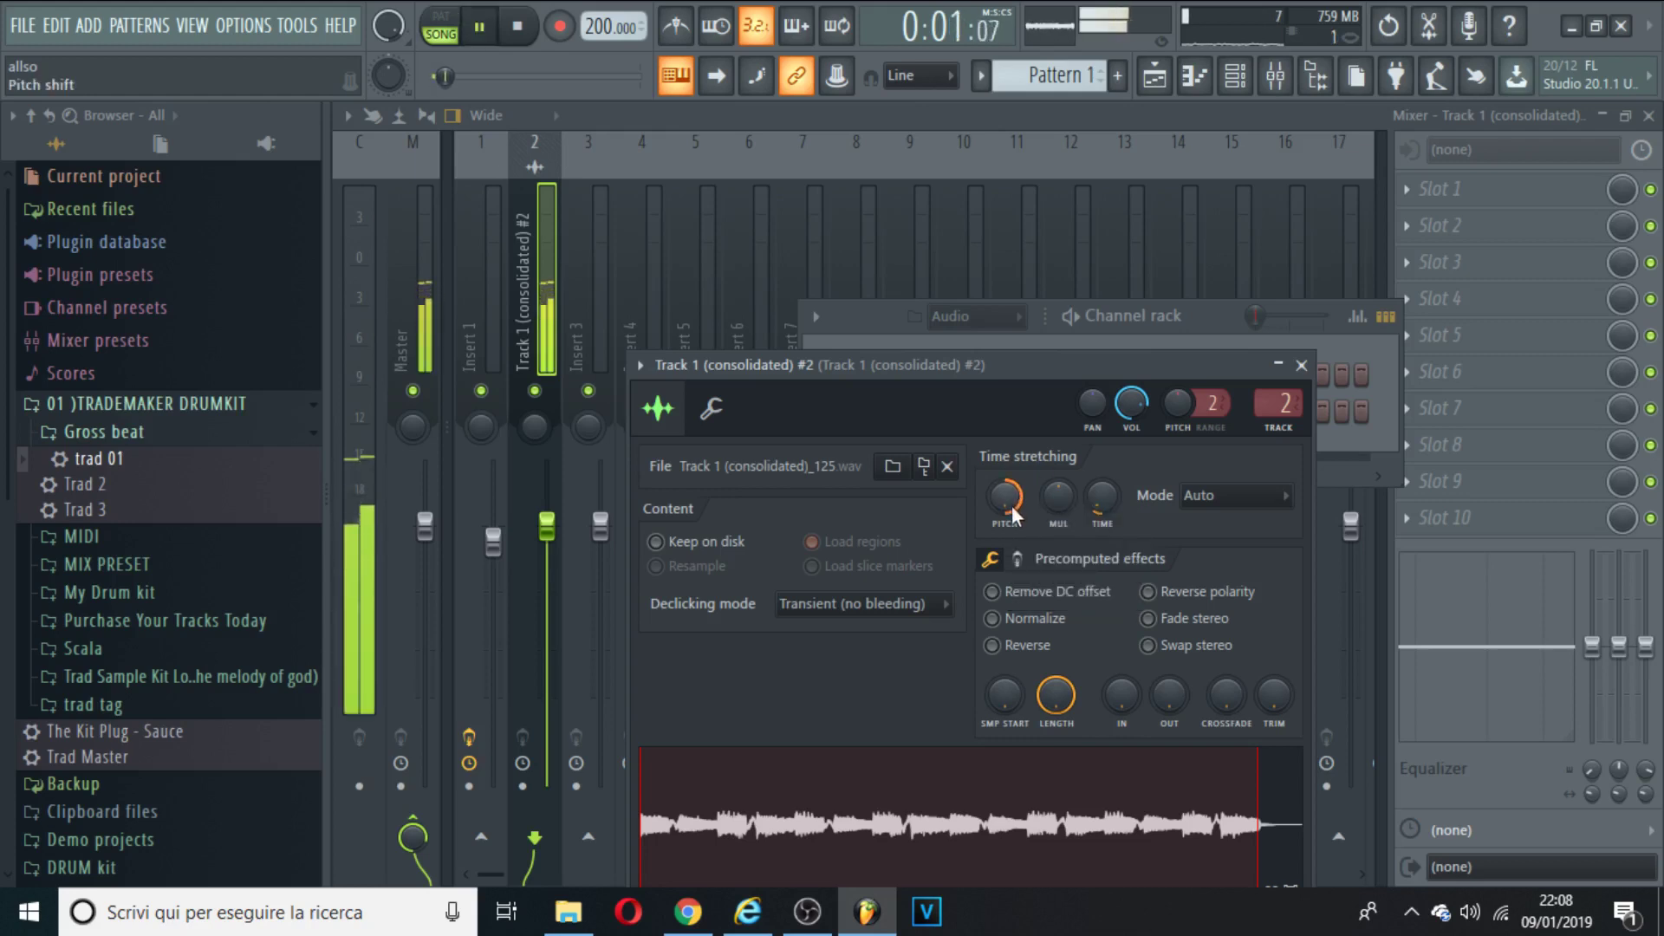
{"action": "left_click", "coordinate": [1155, 75]}
{"action": "double_click", "coordinate": [1015, 422]}
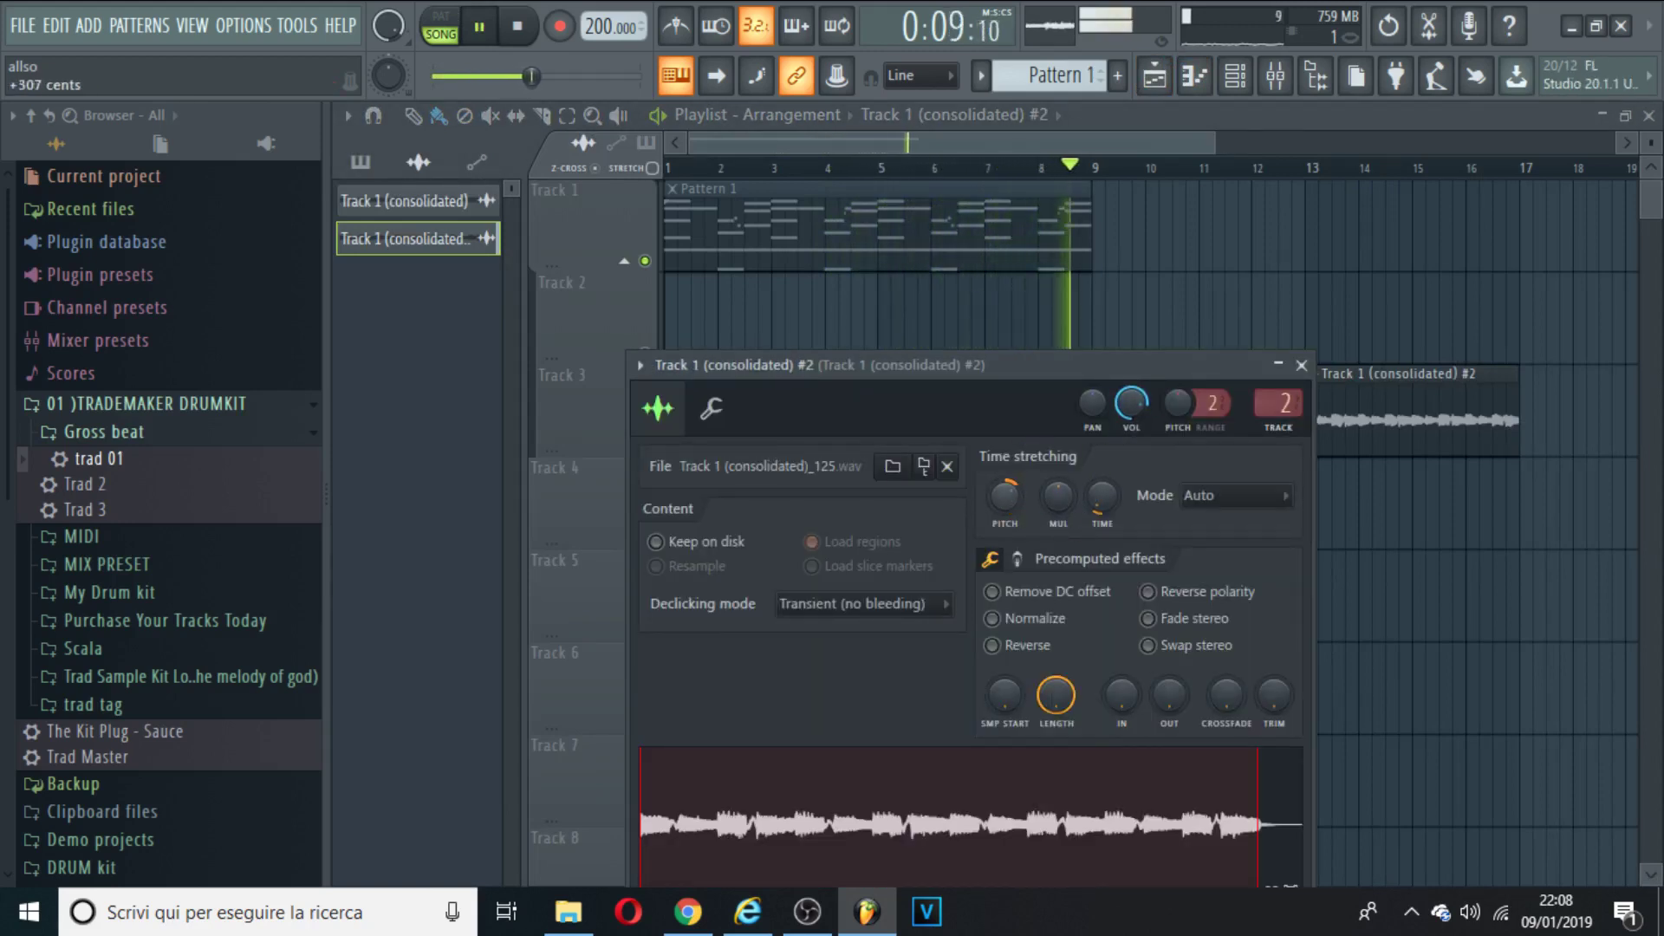
Lower the second consolidated clip's time-stretching pitch and play the arrangement from bar 9
{"action": "left_click", "coordinate": [1101, 174]}
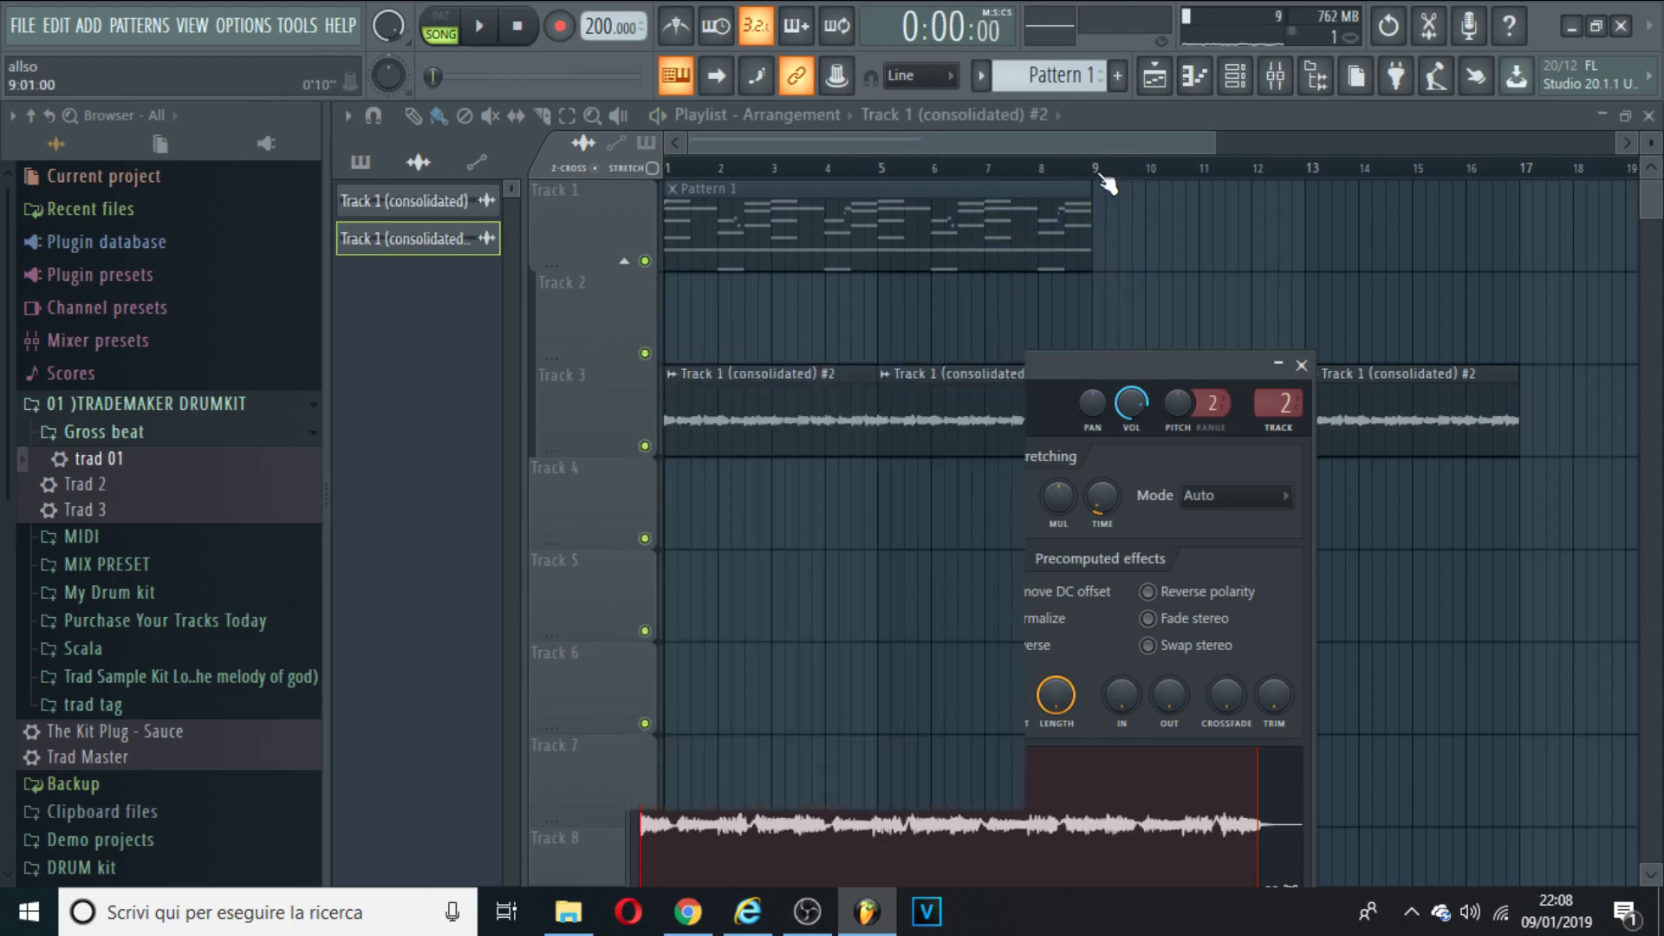
{"action": "left_click", "coordinate": [1235, 75]}
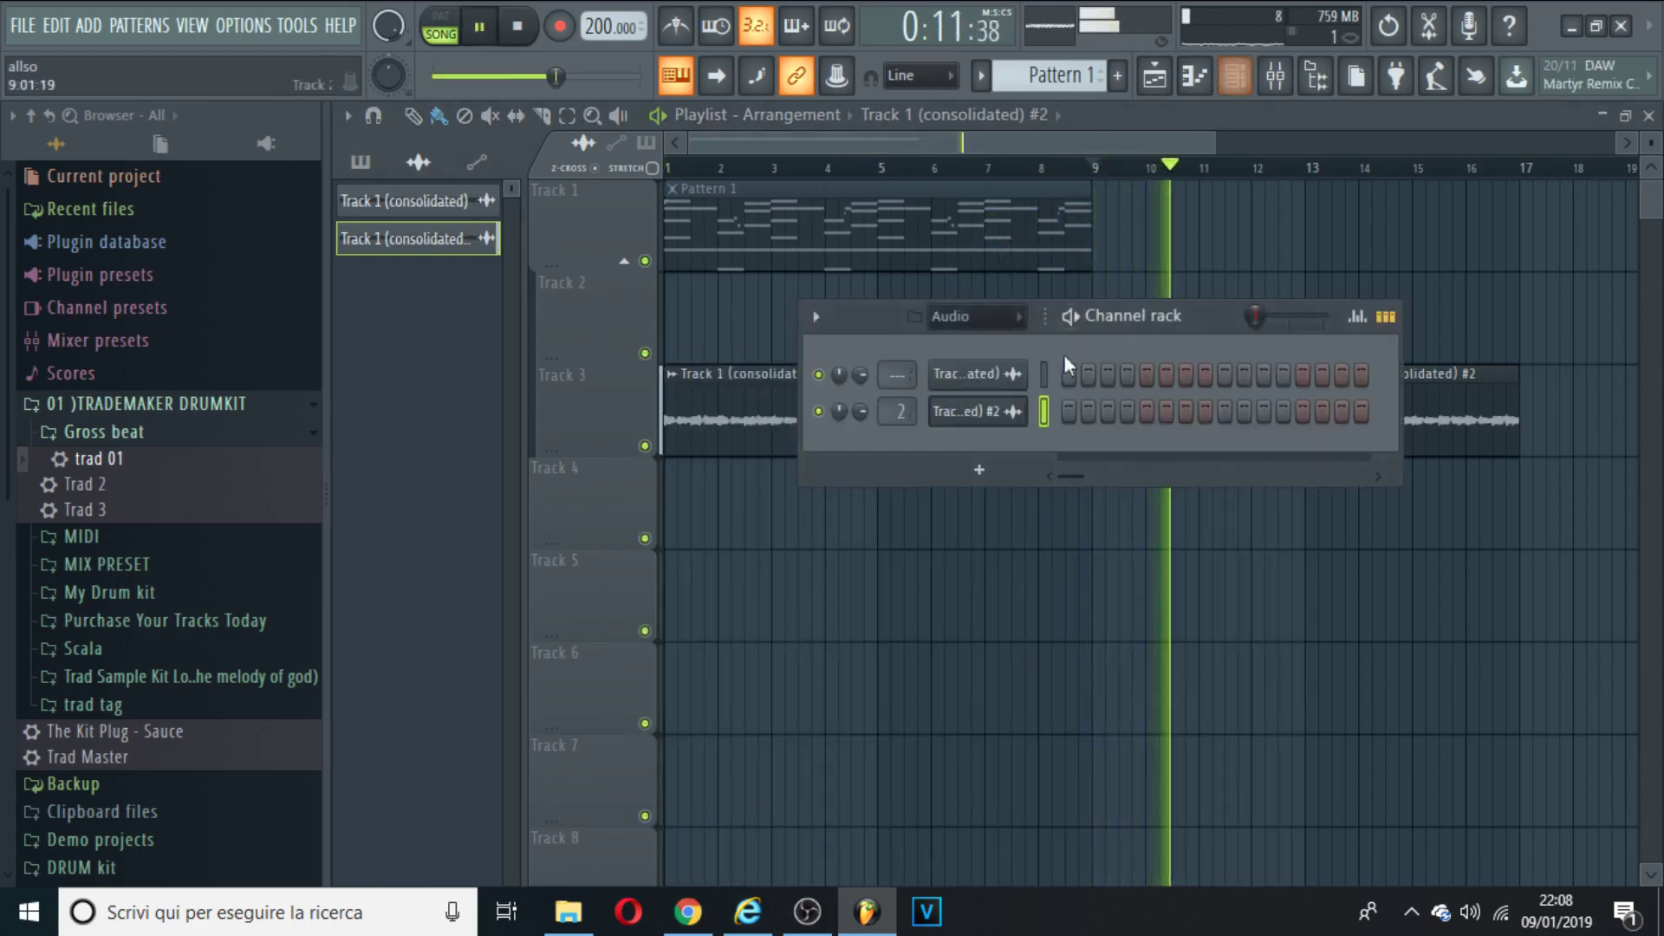
{"action": "left_click", "coordinate": [994, 413]}
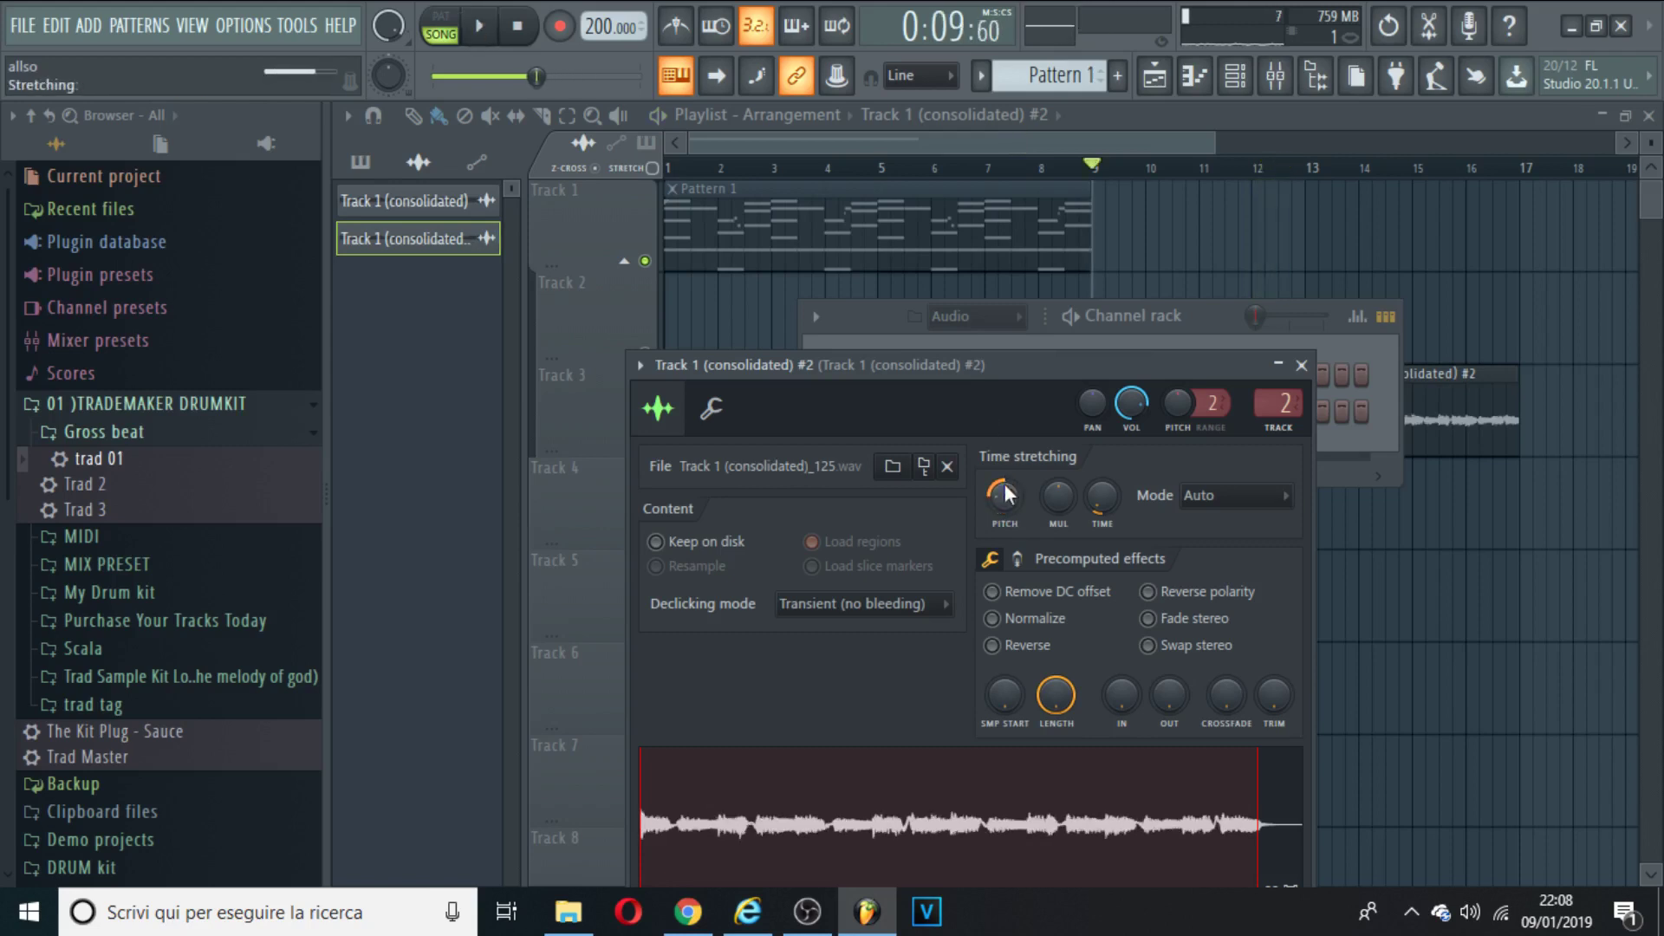
{"action": "key", "text": "space"}
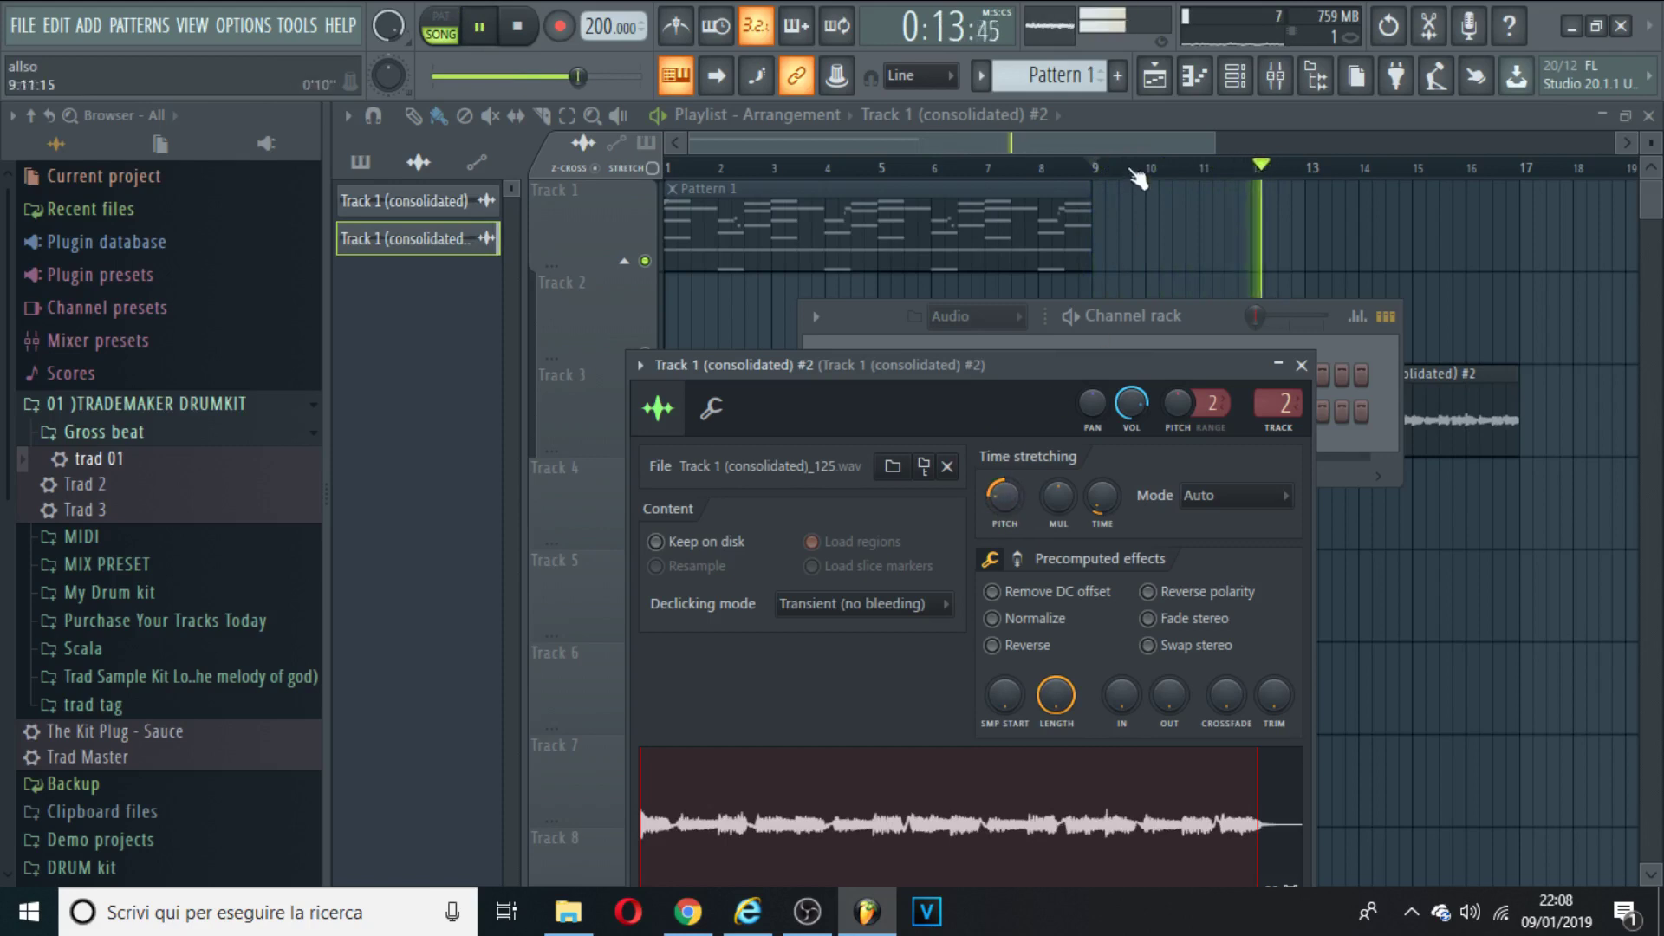
Reset the consolidated clip's time-stretching pitch and confirm the pitch value as 0.5 while the song plays
{"action": "left_click_drag", "start_coordinate": [1205, 142], "coordinate": [1257, 142]}
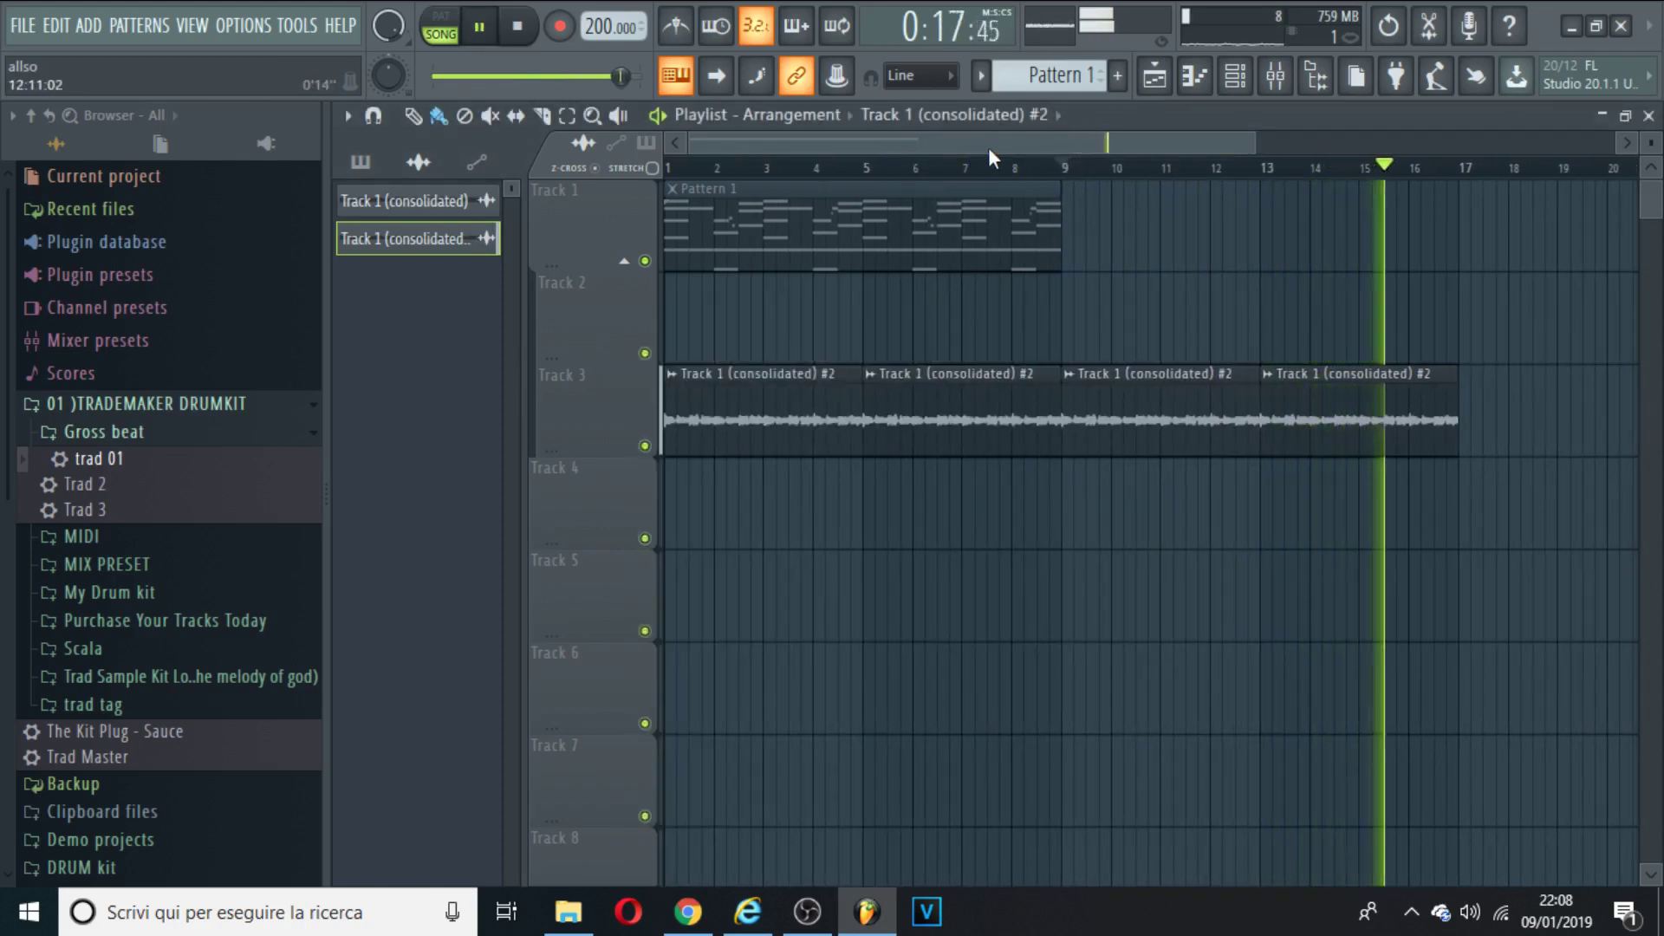
{"action": "left_click", "coordinate": [979, 372]}
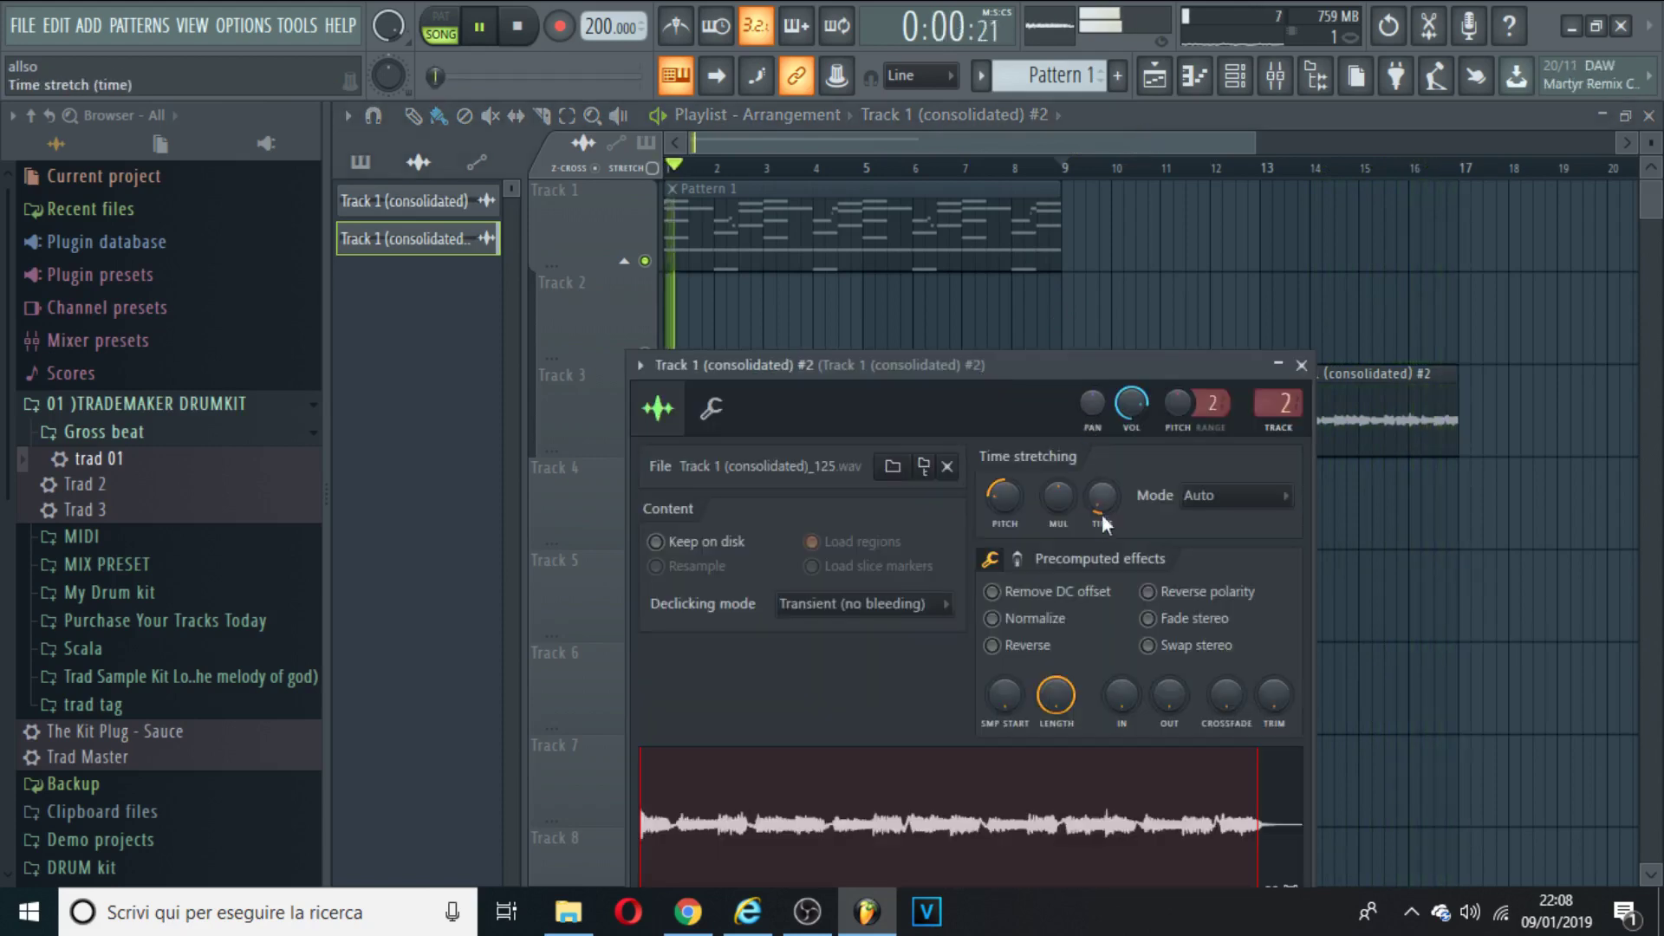
{"action": "right_click", "coordinate": [1005, 501]}
{"action": "left_click", "coordinate": [1032, 515]}
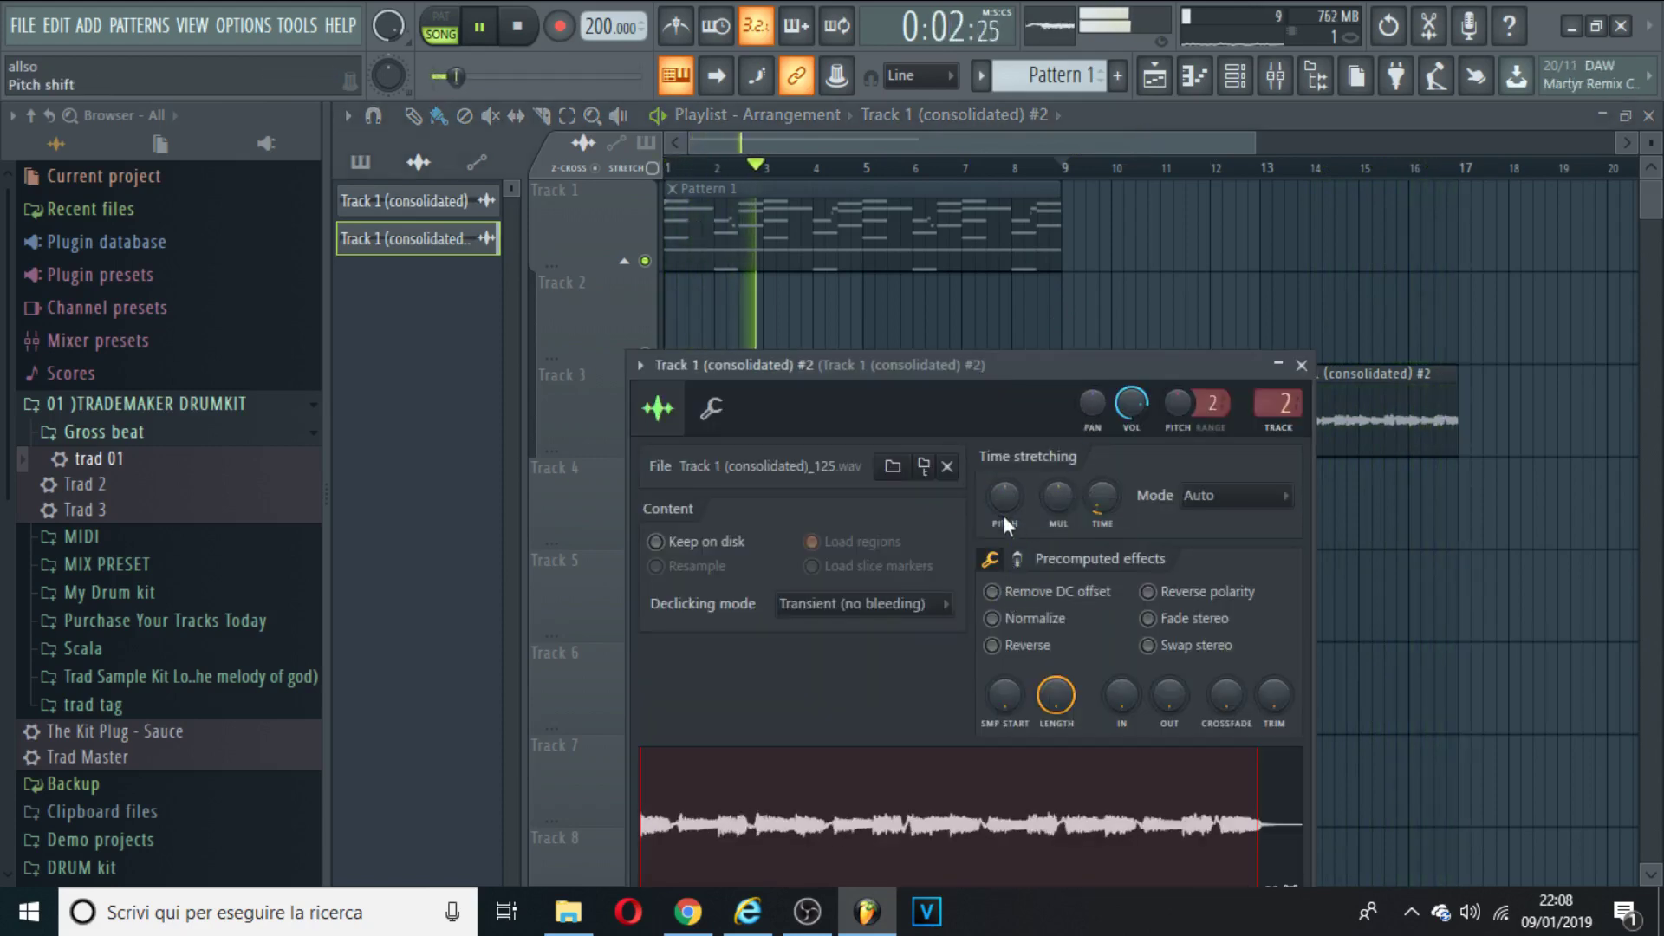
{"action": "right_click", "coordinate": [1006, 509]}
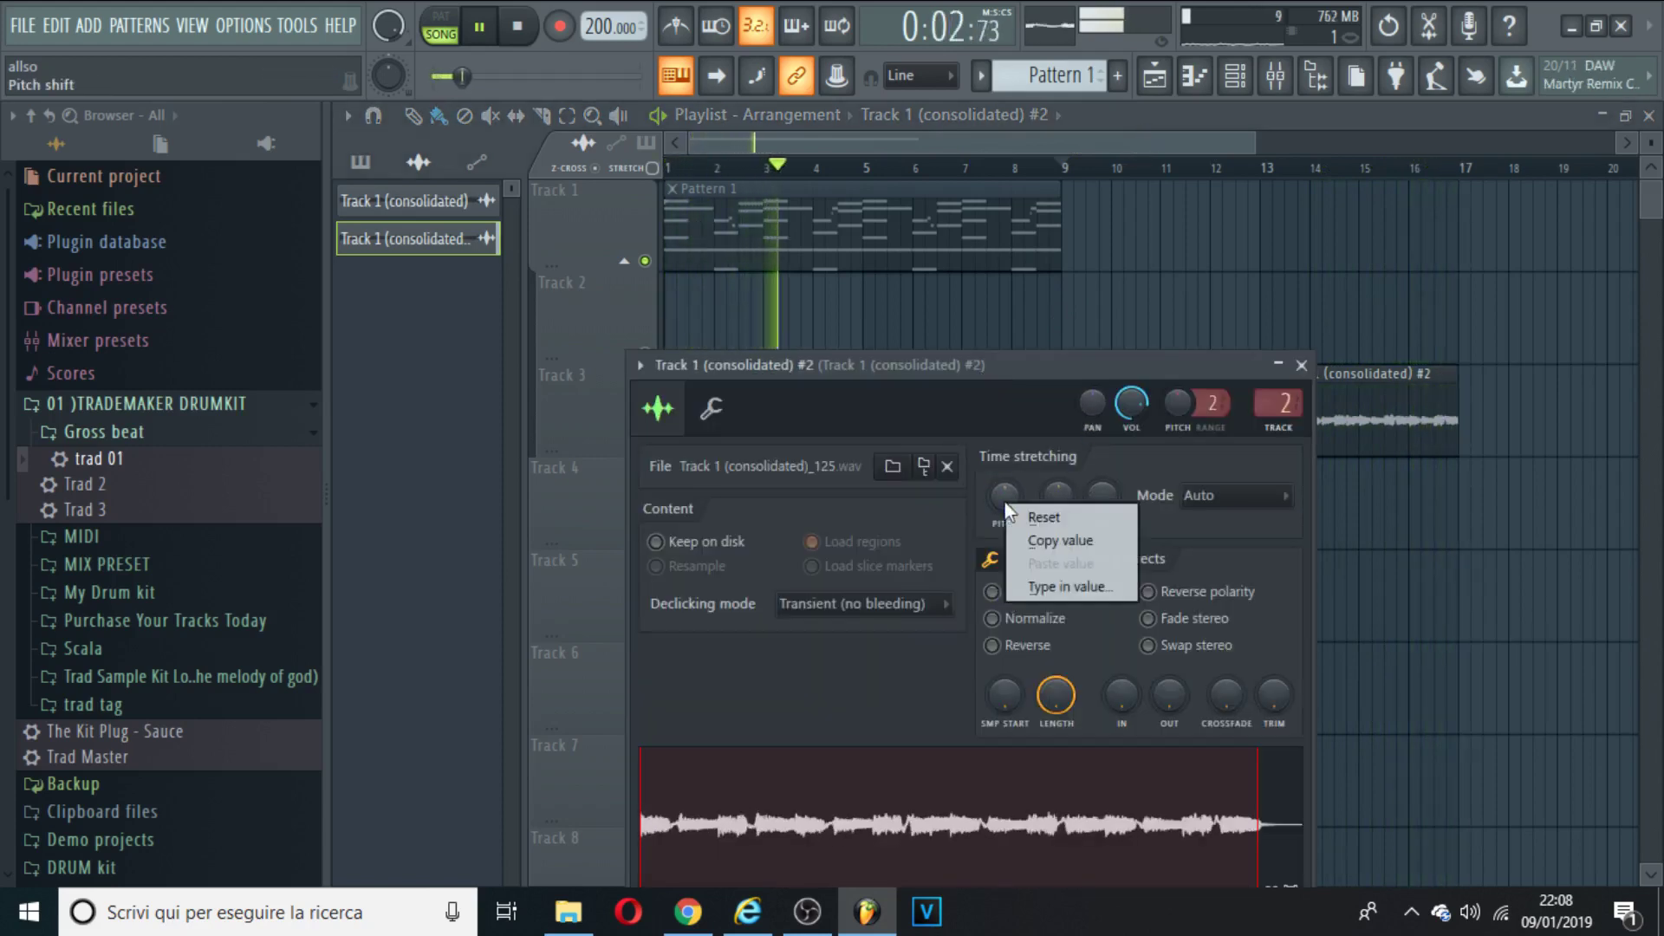
{"action": "left_click", "coordinate": [1050, 586]}
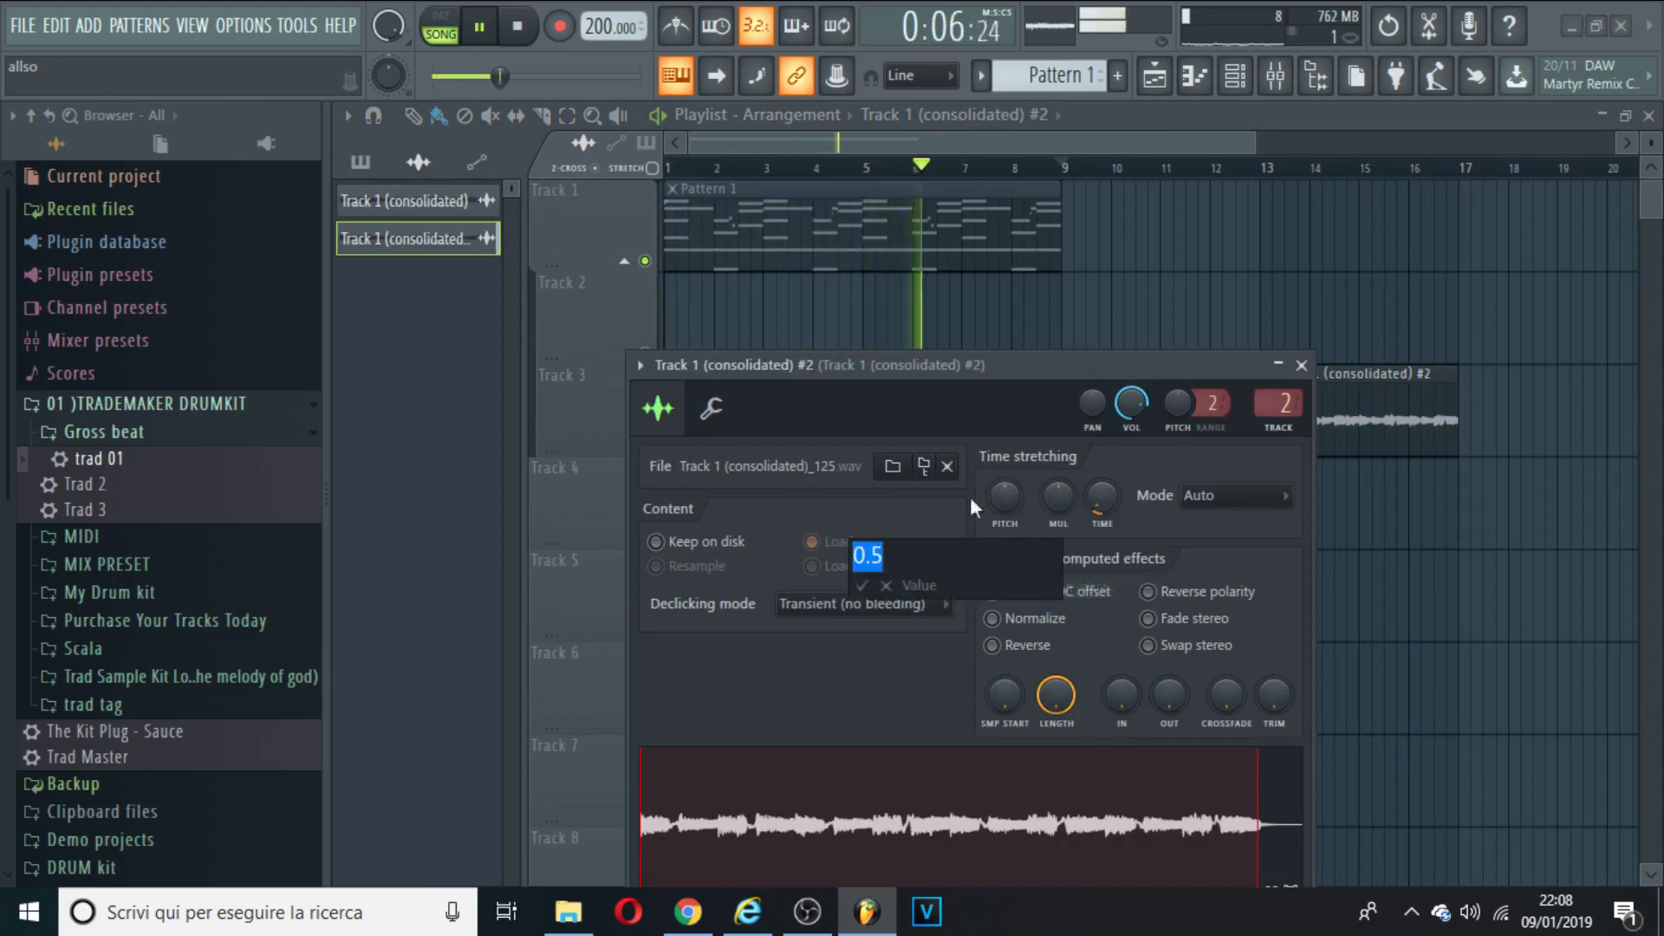
{"action": "key", "text": "Return"}
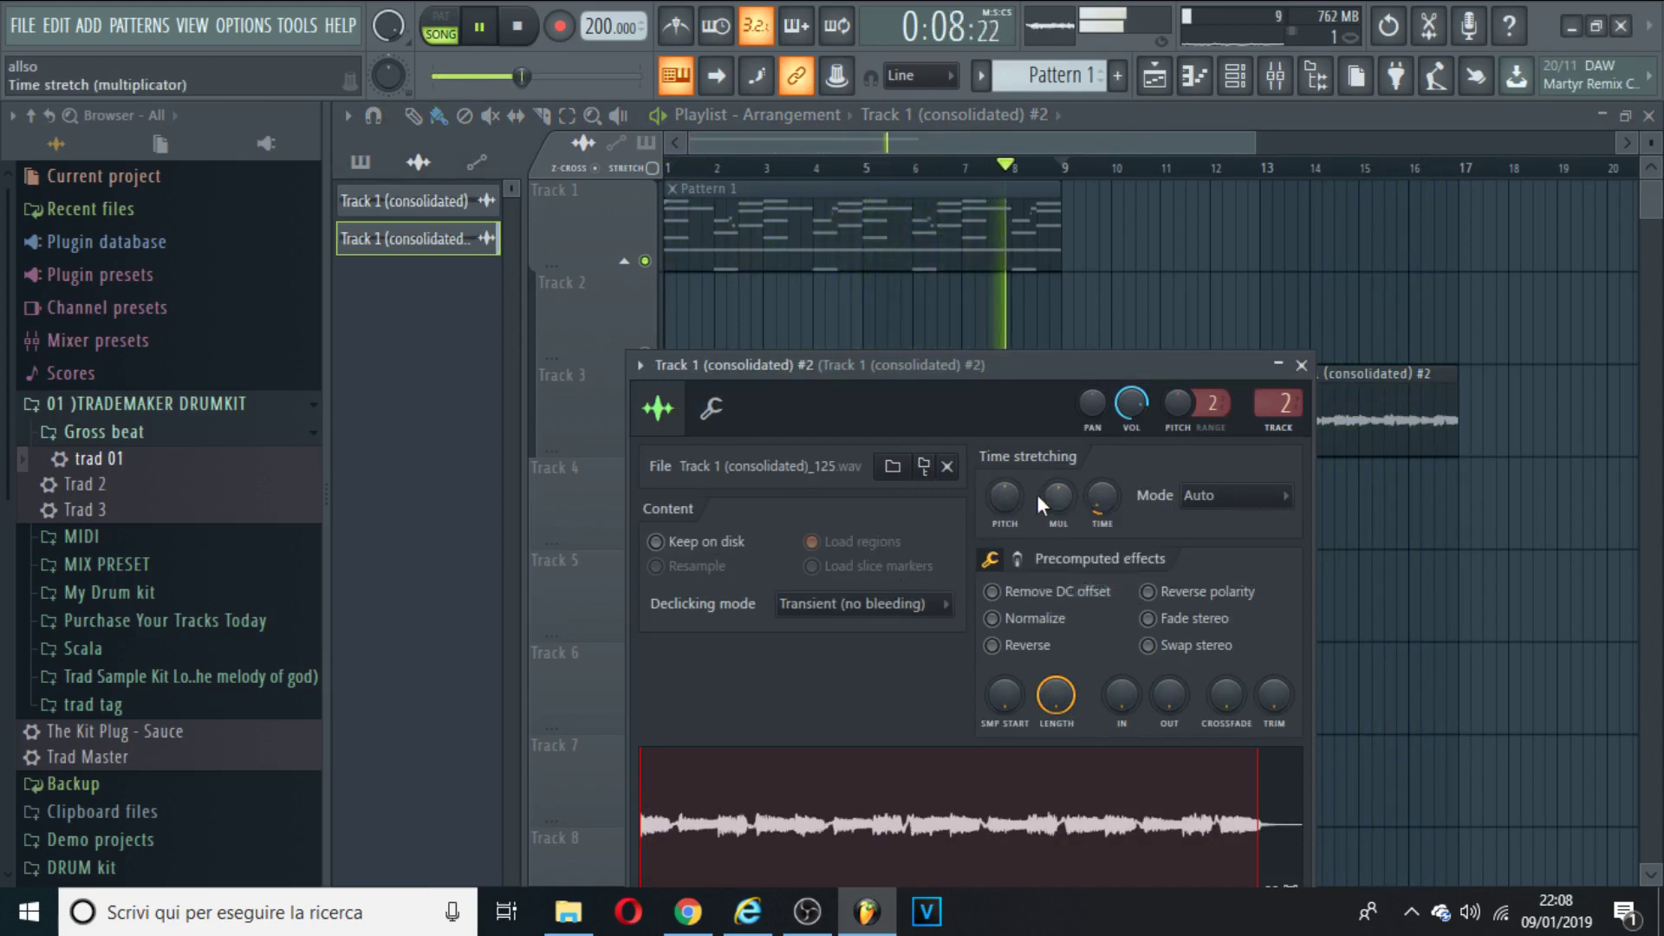
Stop playback, raise the consolidated clip's time-stretching pitch, and play the song from the start
{"action": "right_click", "coordinate": [1102, 504]}
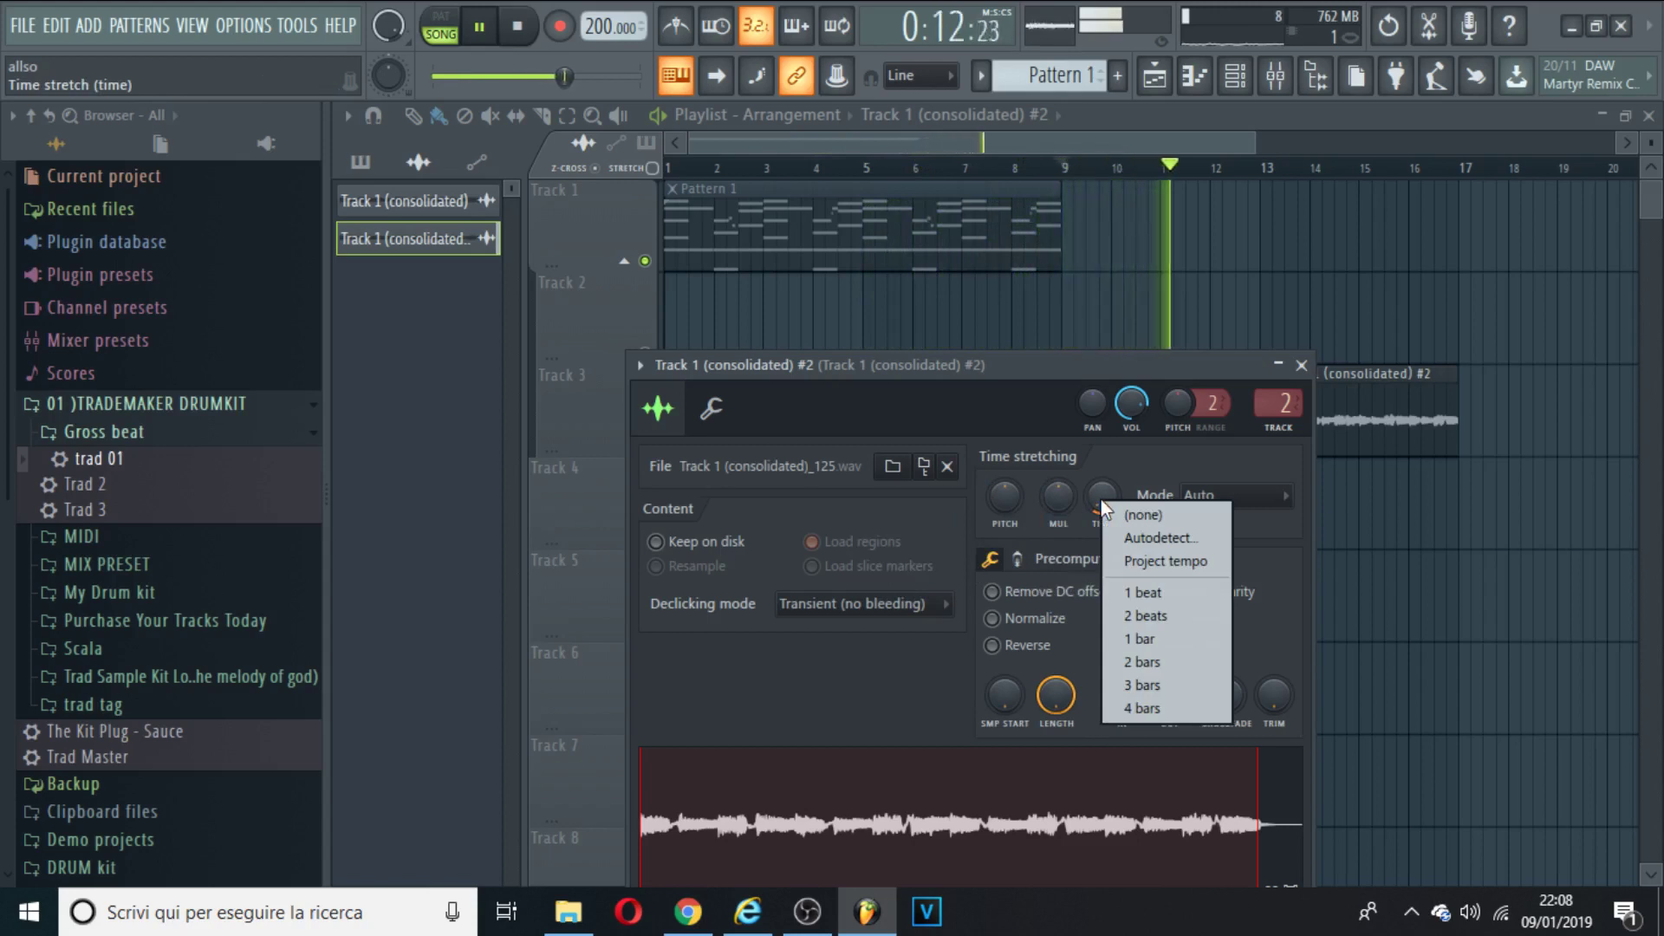
{"action": "left_click_drag", "start_coordinate": [1036, 366], "coordinate": [1011, 355]}
{"action": "key", "text": "space"}
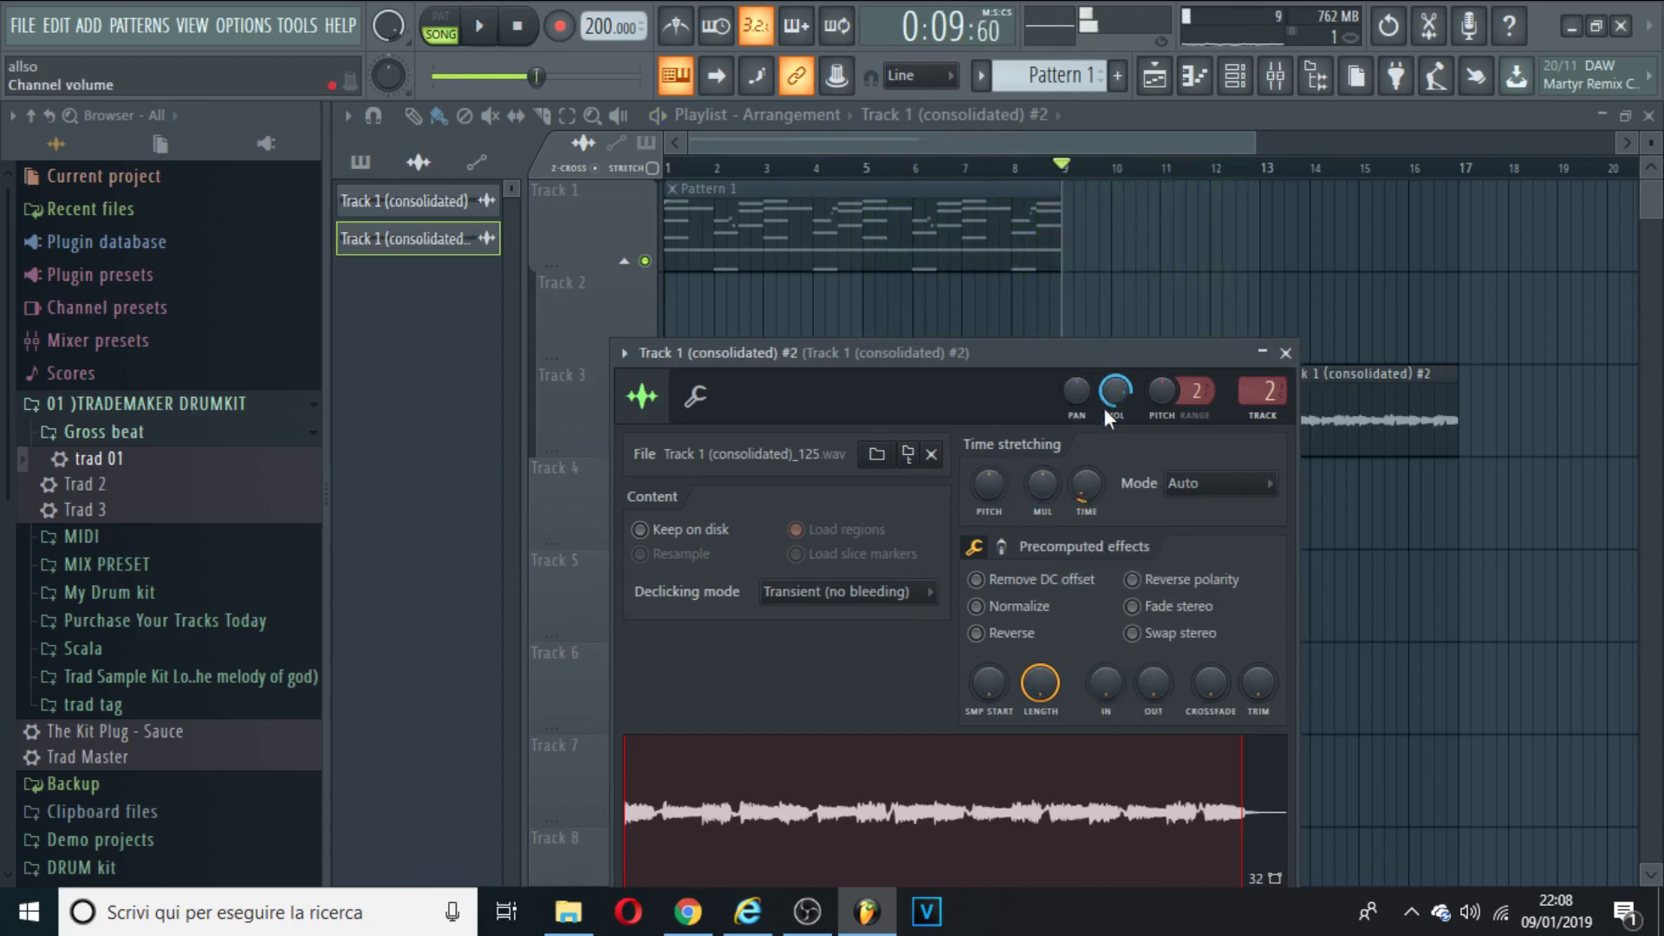
{"action": "left_click", "coordinate": [513, 28]}
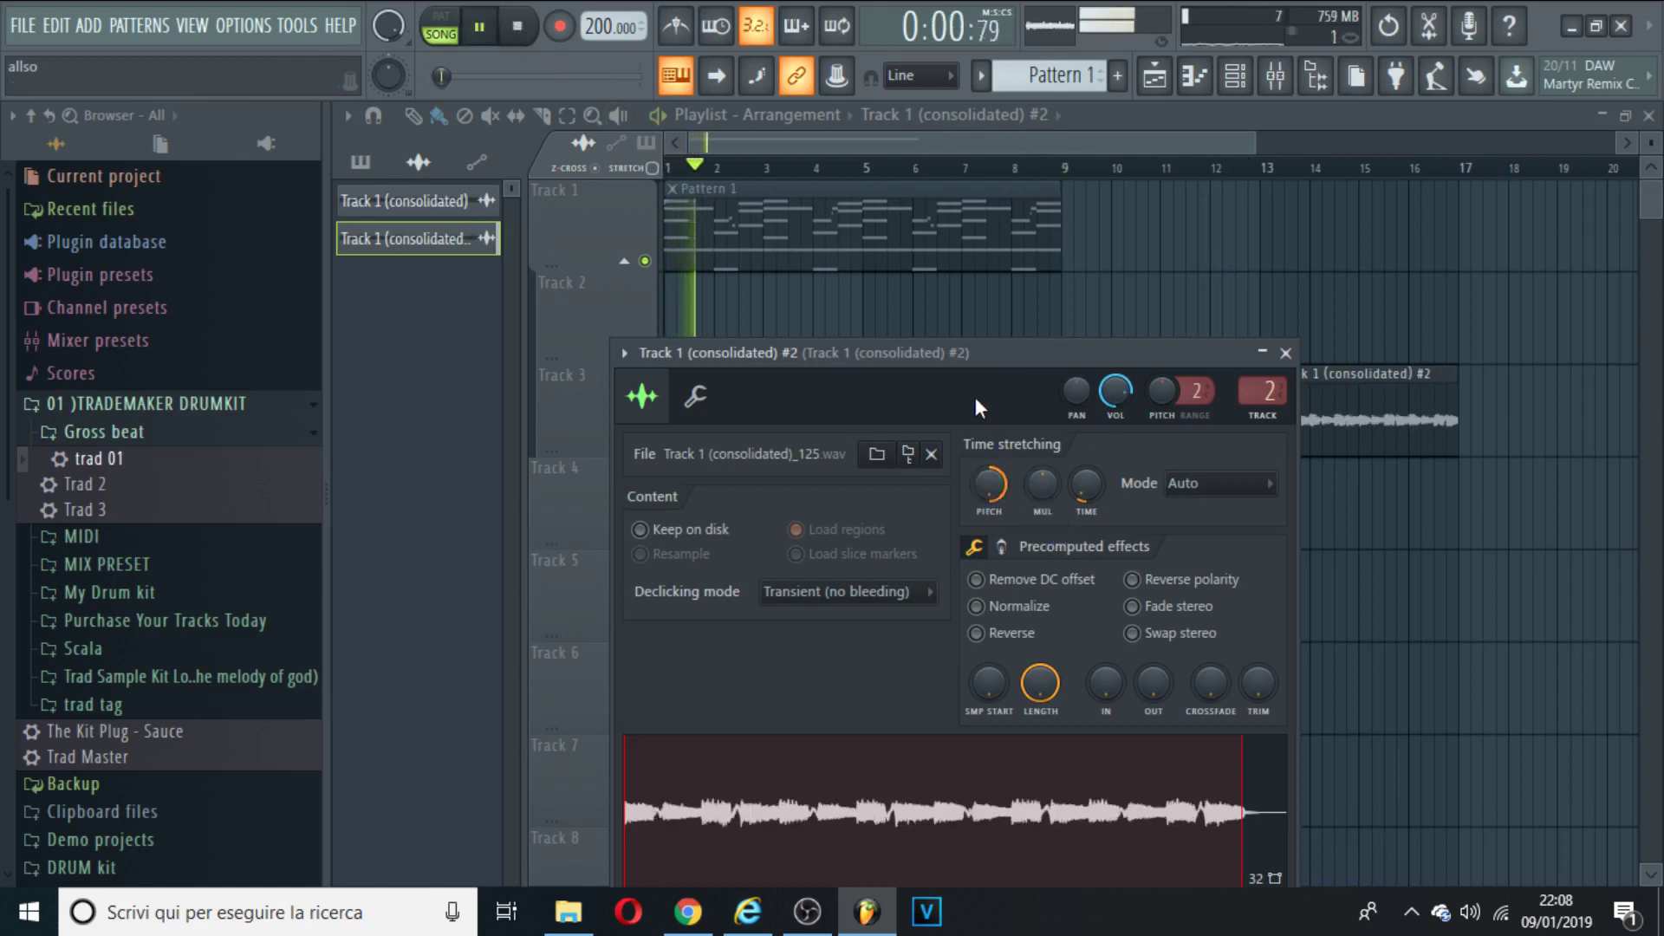
Look through the clip's miscellaneous functions, return to its sample settings, and go back to the stopped playlist
{"action": "left_click", "coordinate": [696, 401]}
{"action": "left_click", "coordinate": [696, 400]}
{"action": "left_click", "coordinate": [696, 400]}
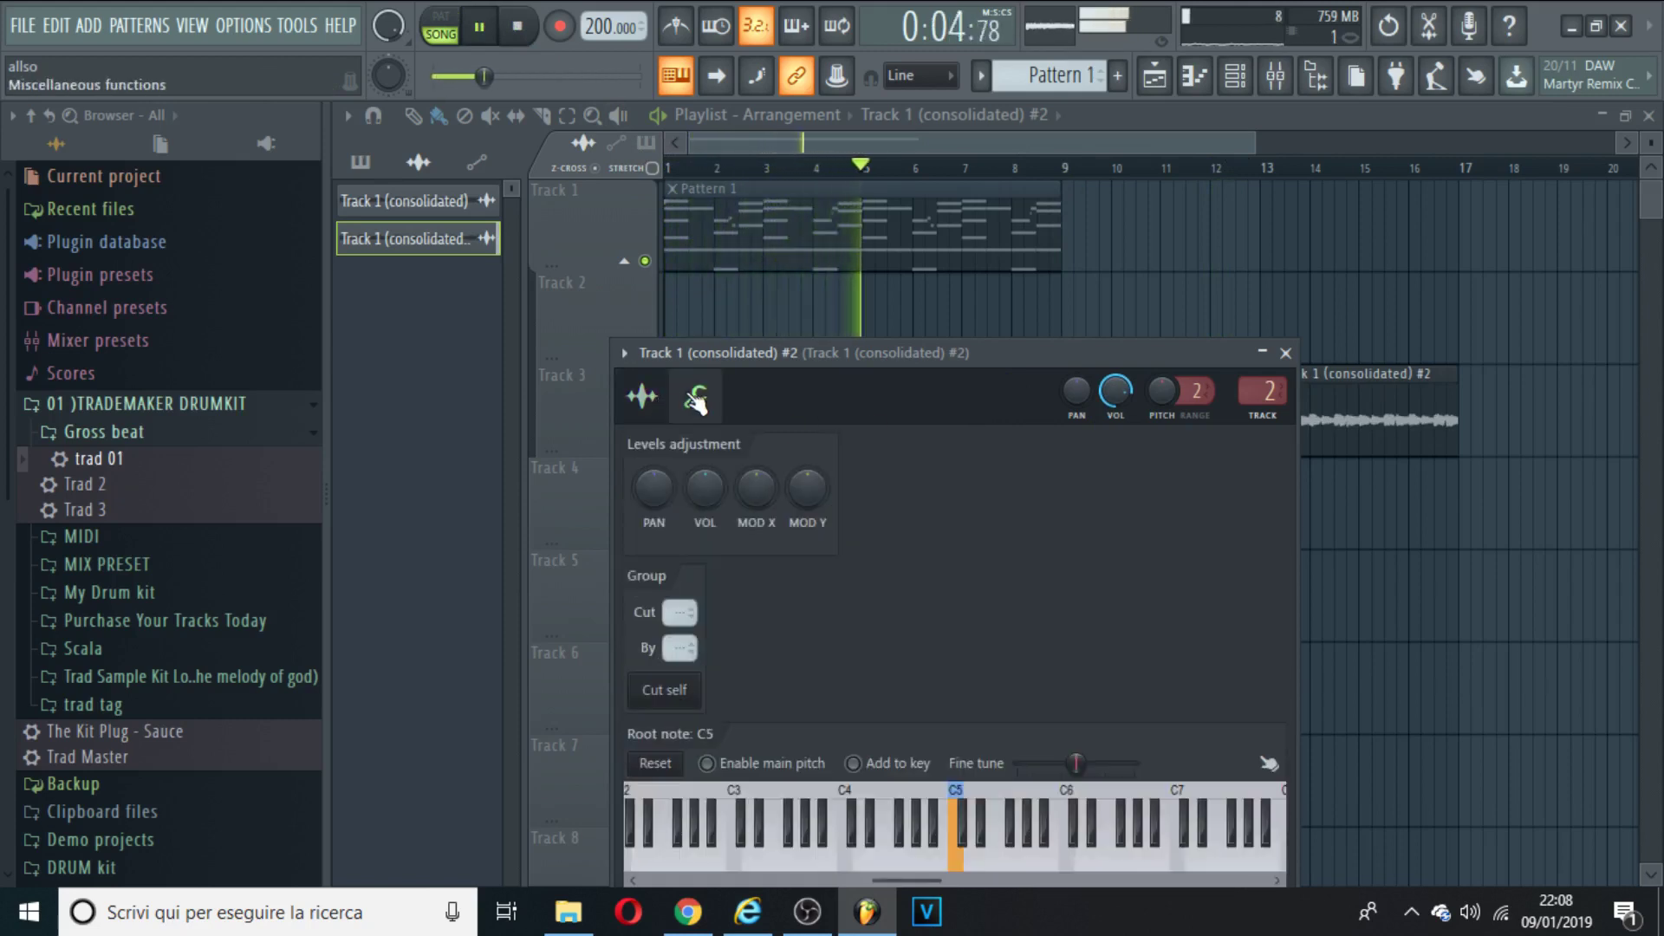
{"action": "left_click", "coordinate": [642, 396]}
{"action": "left_click", "coordinate": [855, 133]}
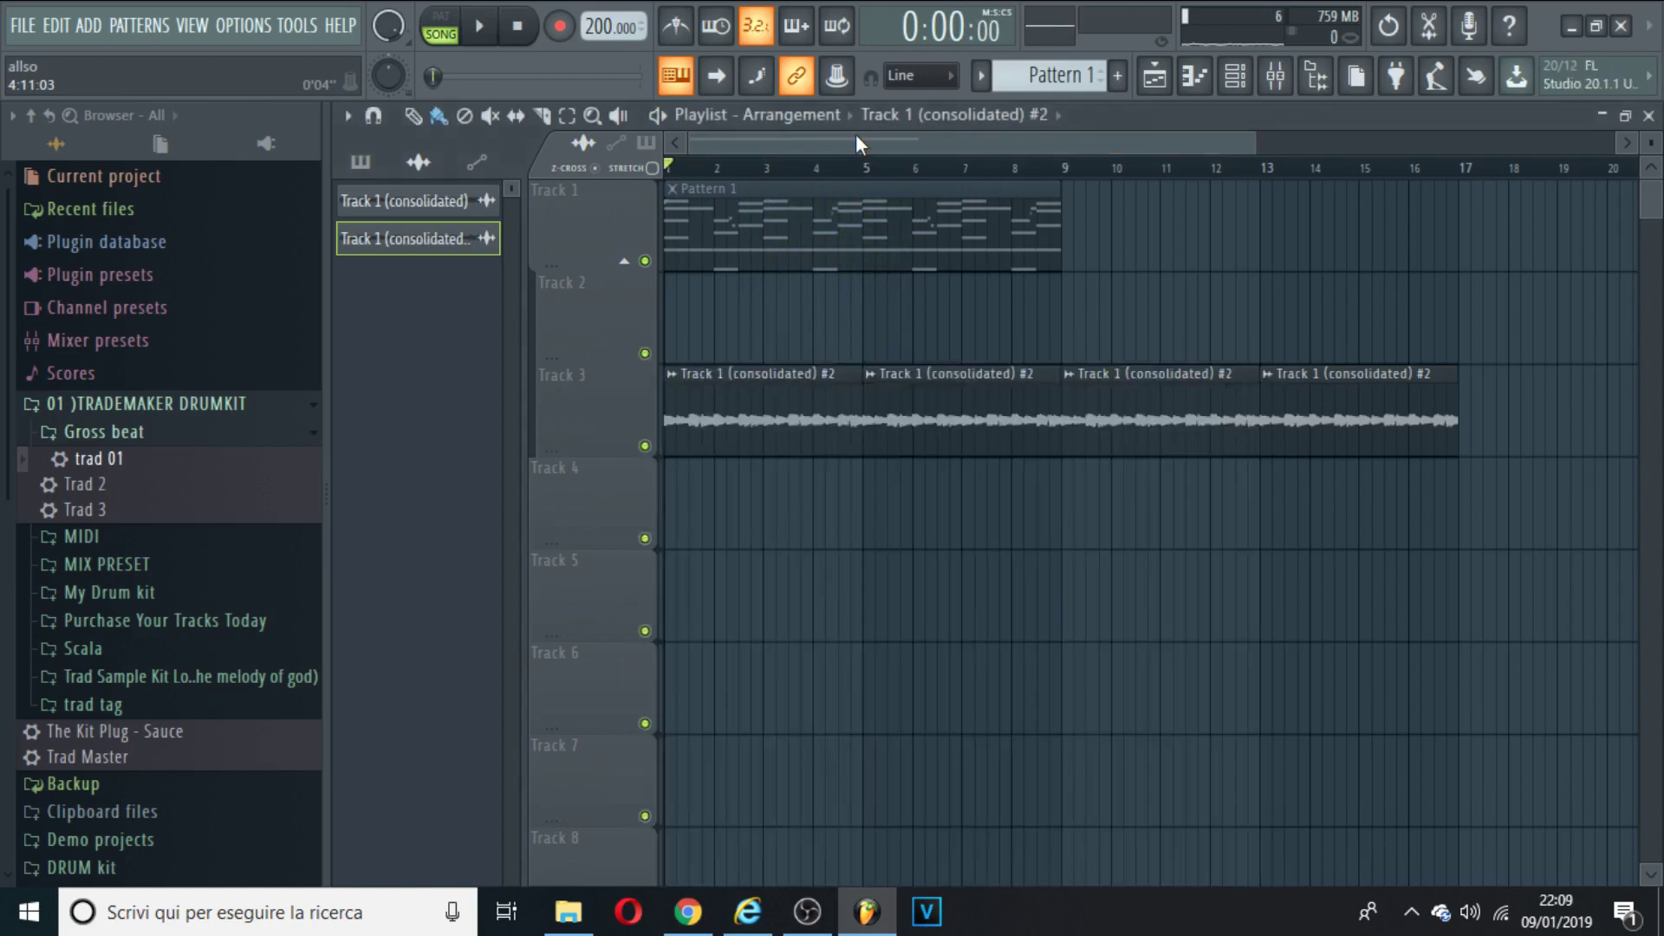
Open Pattern 1 in the piano roll, play it, and open its SampleTank 3 instrument from the channel rack
{"action": "left_click_drag", "start_coordinate": [876, 115], "coordinate": [919, 325]}
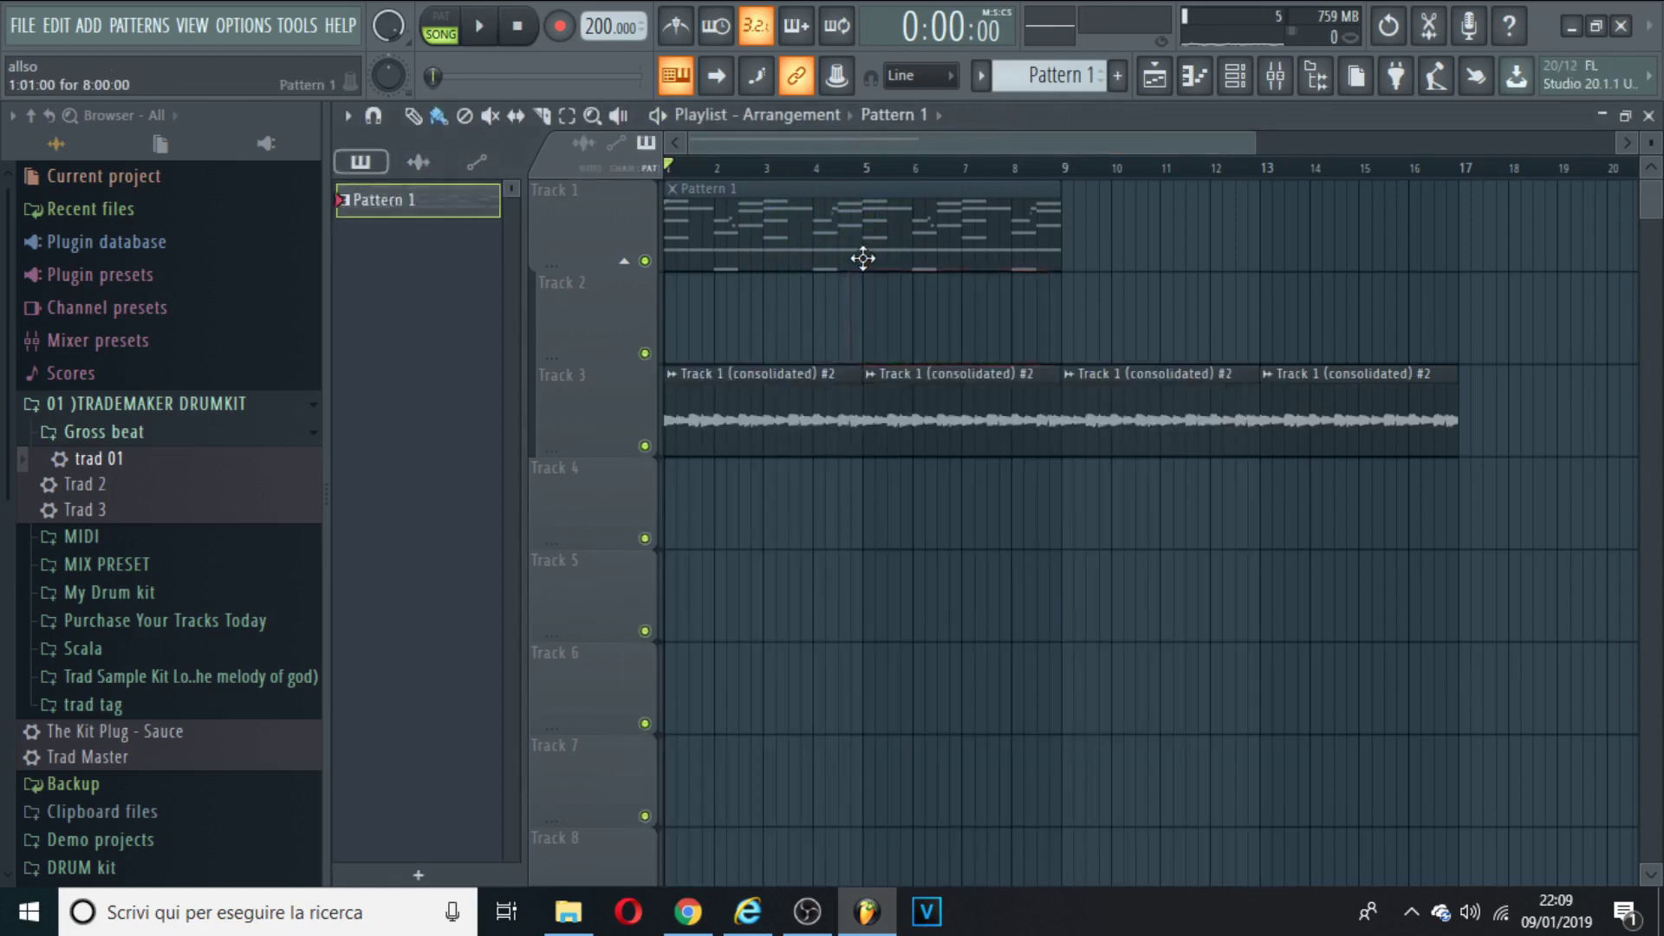
{"action": "double_click", "coordinate": [862, 257]}
{"action": "key", "text": "space"}
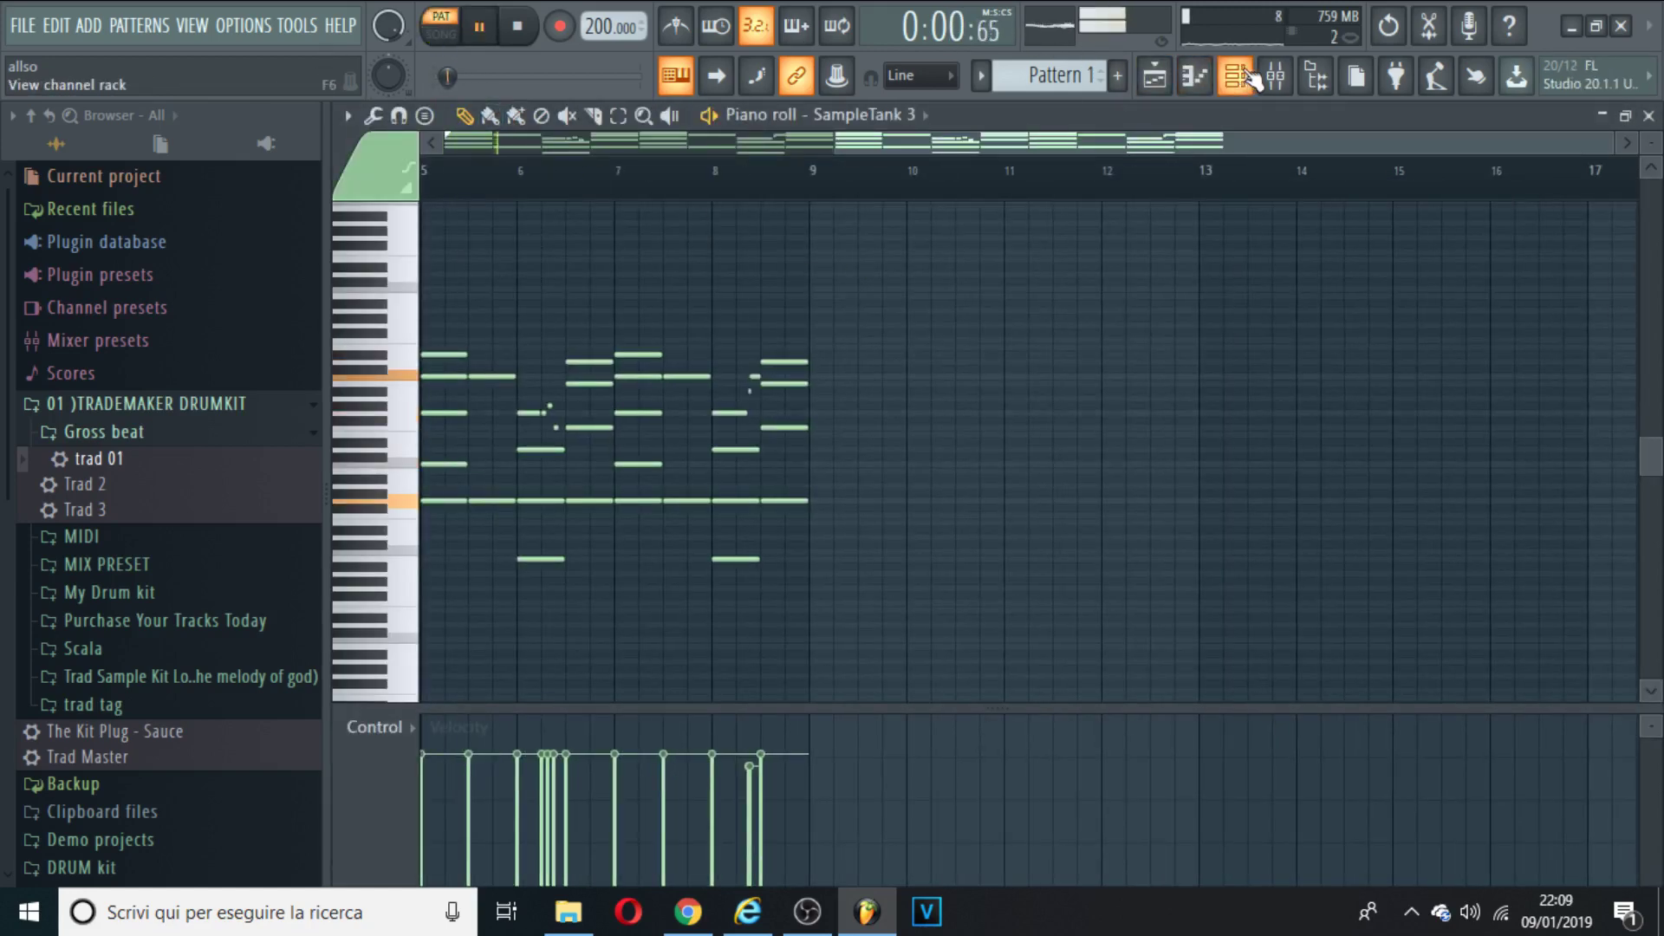
{"action": "left_click", "coordinate": [1236, 75]}
{"action": "left_click", "coordinate": [979, 377]}
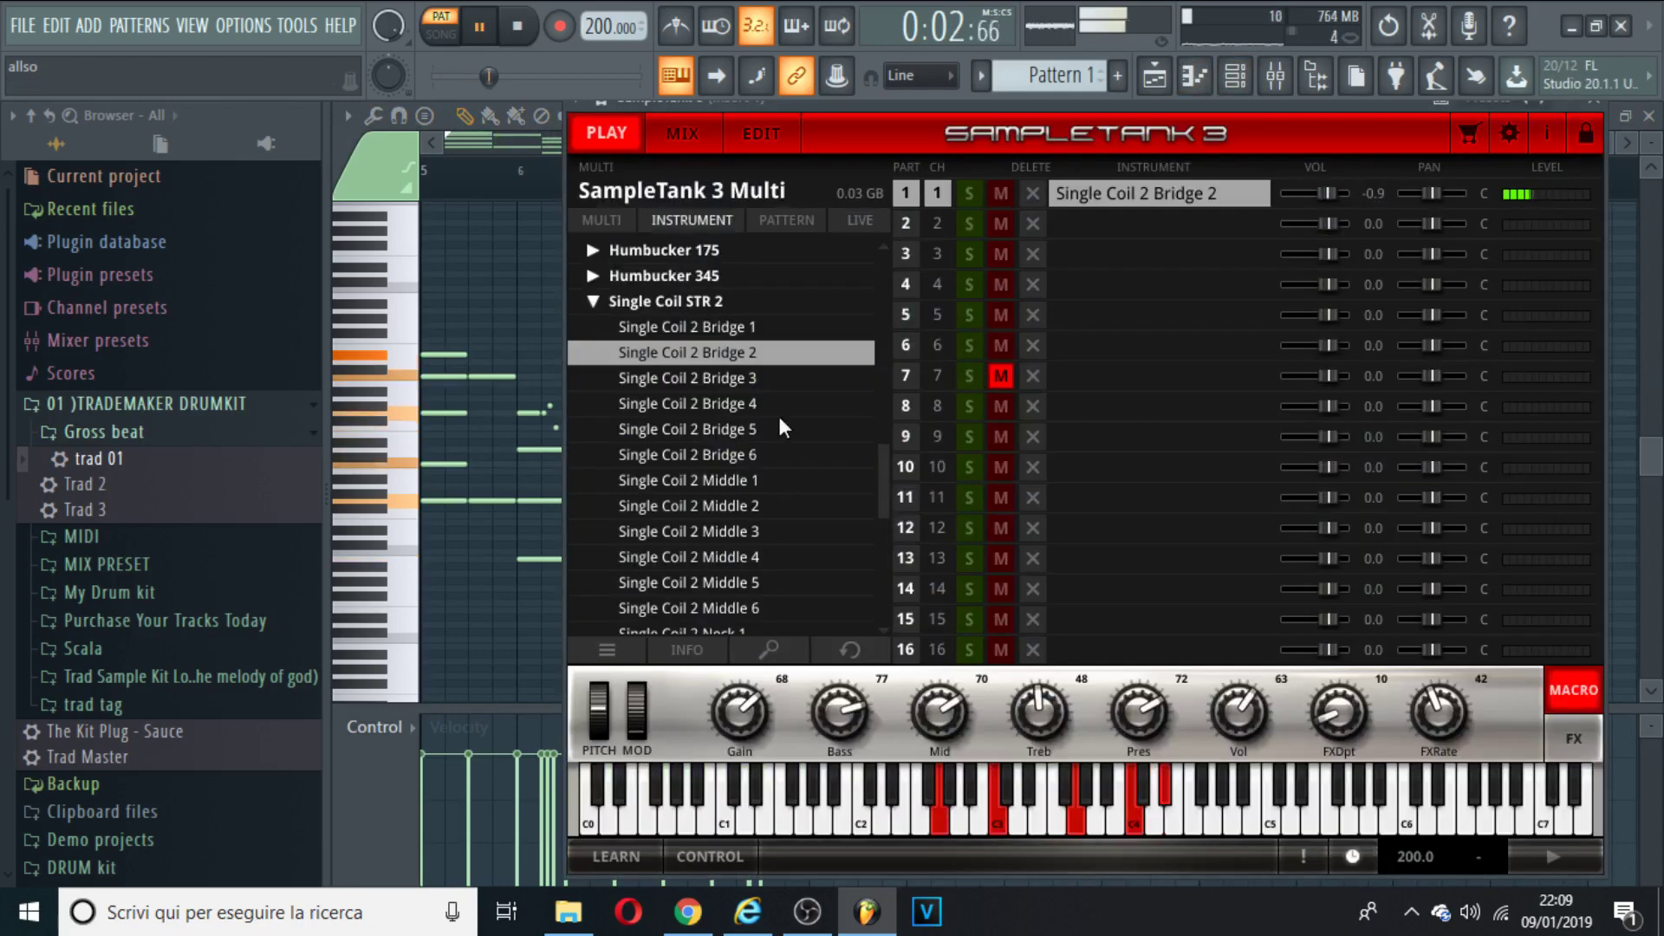
Browse SampleTank's instrument categories for a different sound, looking into the Piano group and its Grand Piano 1 SE presets
{"action": "left_click", "coordinate": [593, 302]}
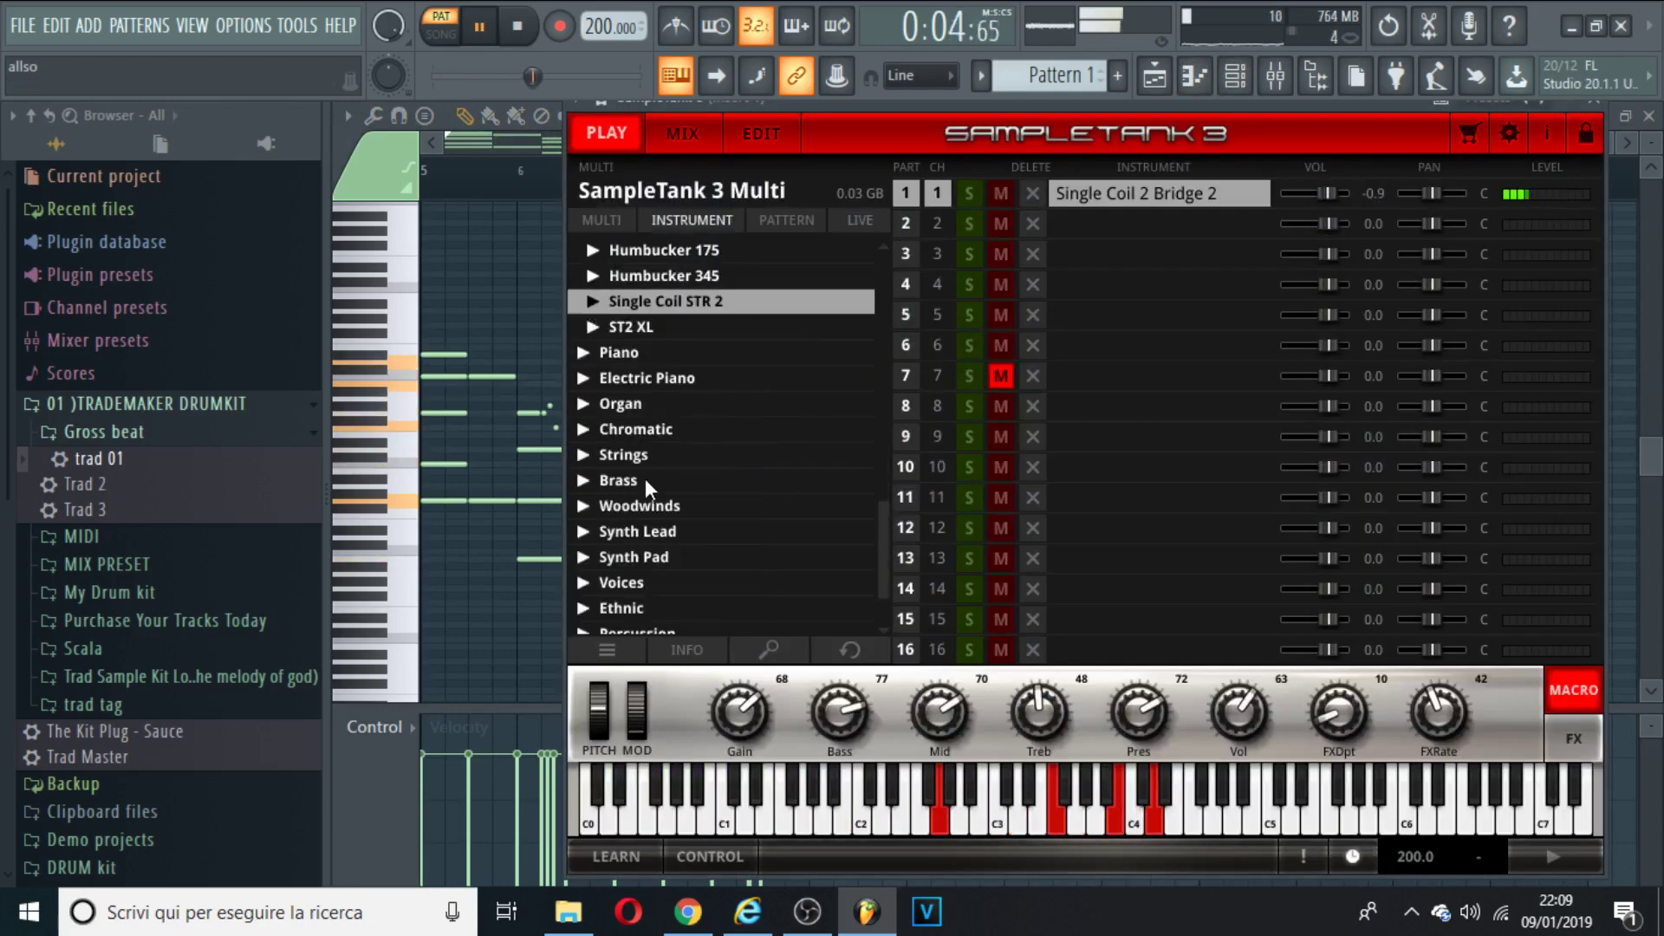
{"action": "scroll", "coordinate": [657, 538], "scroll_direction": "down", "scroll_amount": 3}
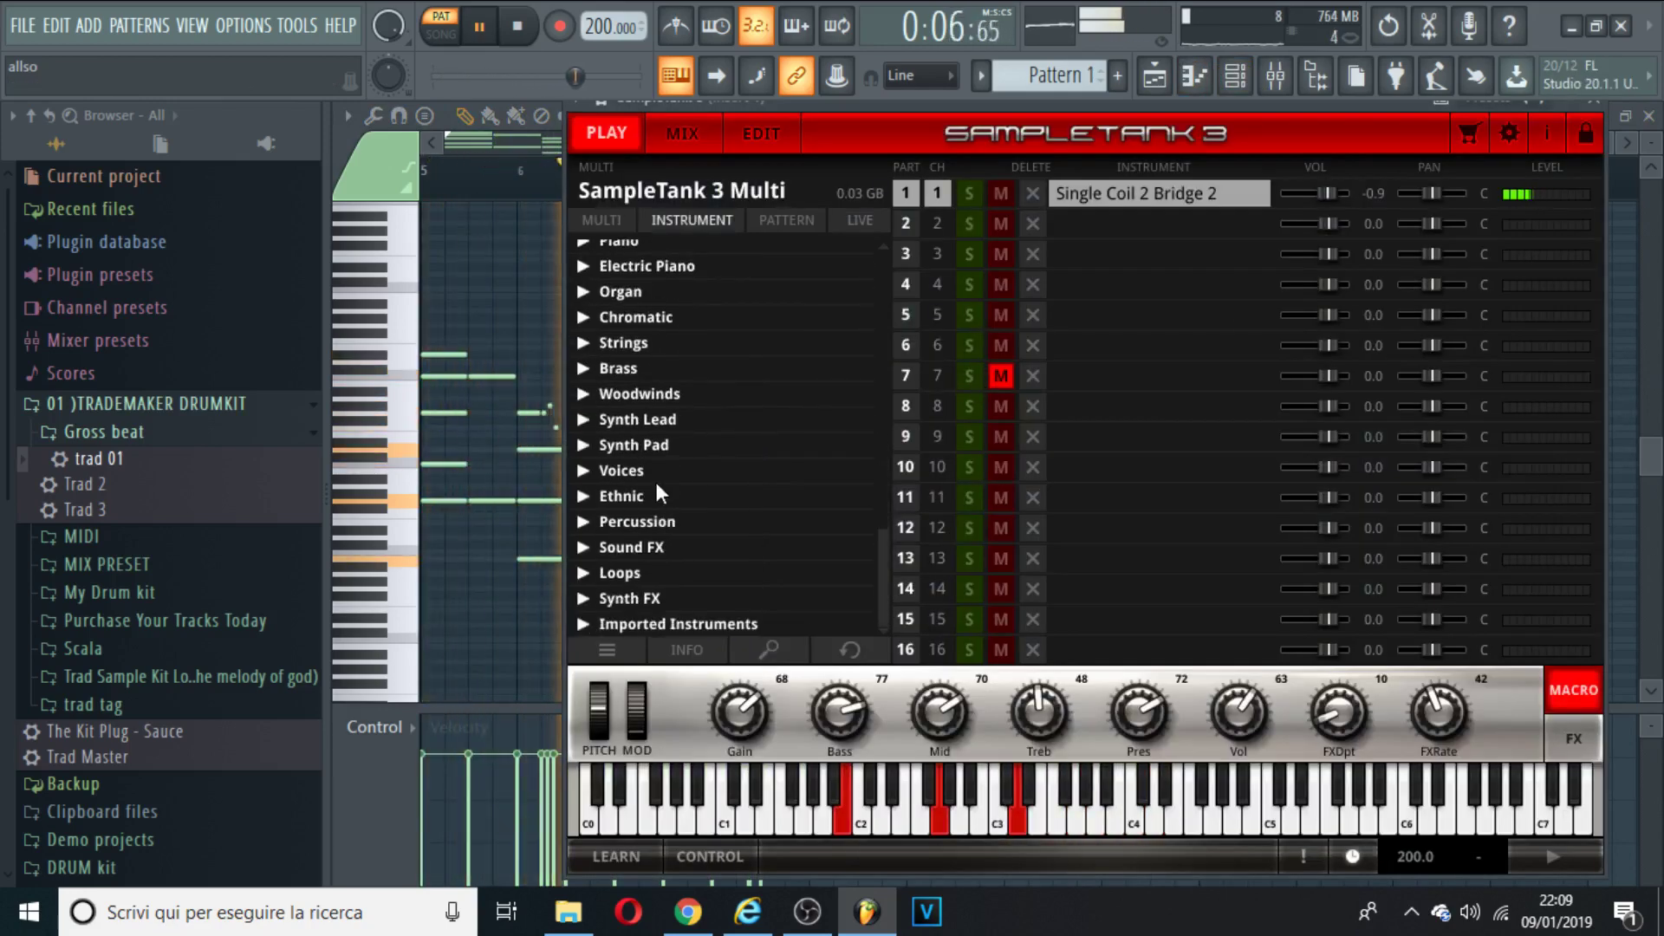
{"action": "scroll", "coordinate": [682, 564], "scroll_direction": "up", "scroll_amount": 4}
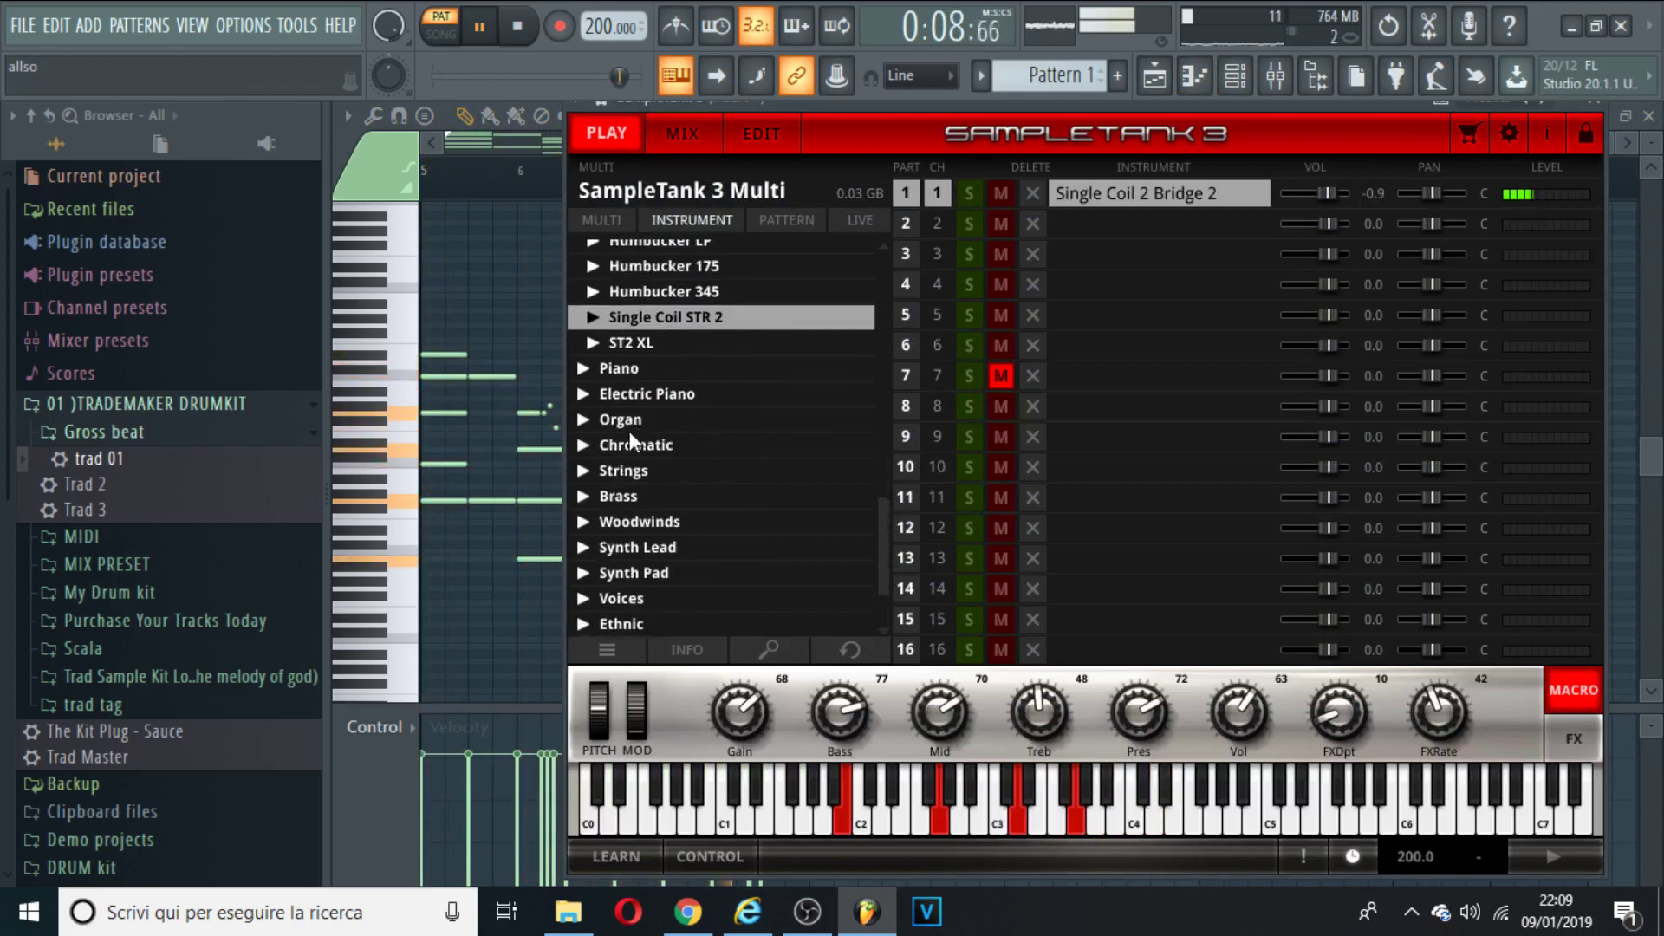
{"action": "left_click", "coordinate": [617, 371]}
{"action": "left_click", "coordinate": [659, 423]}
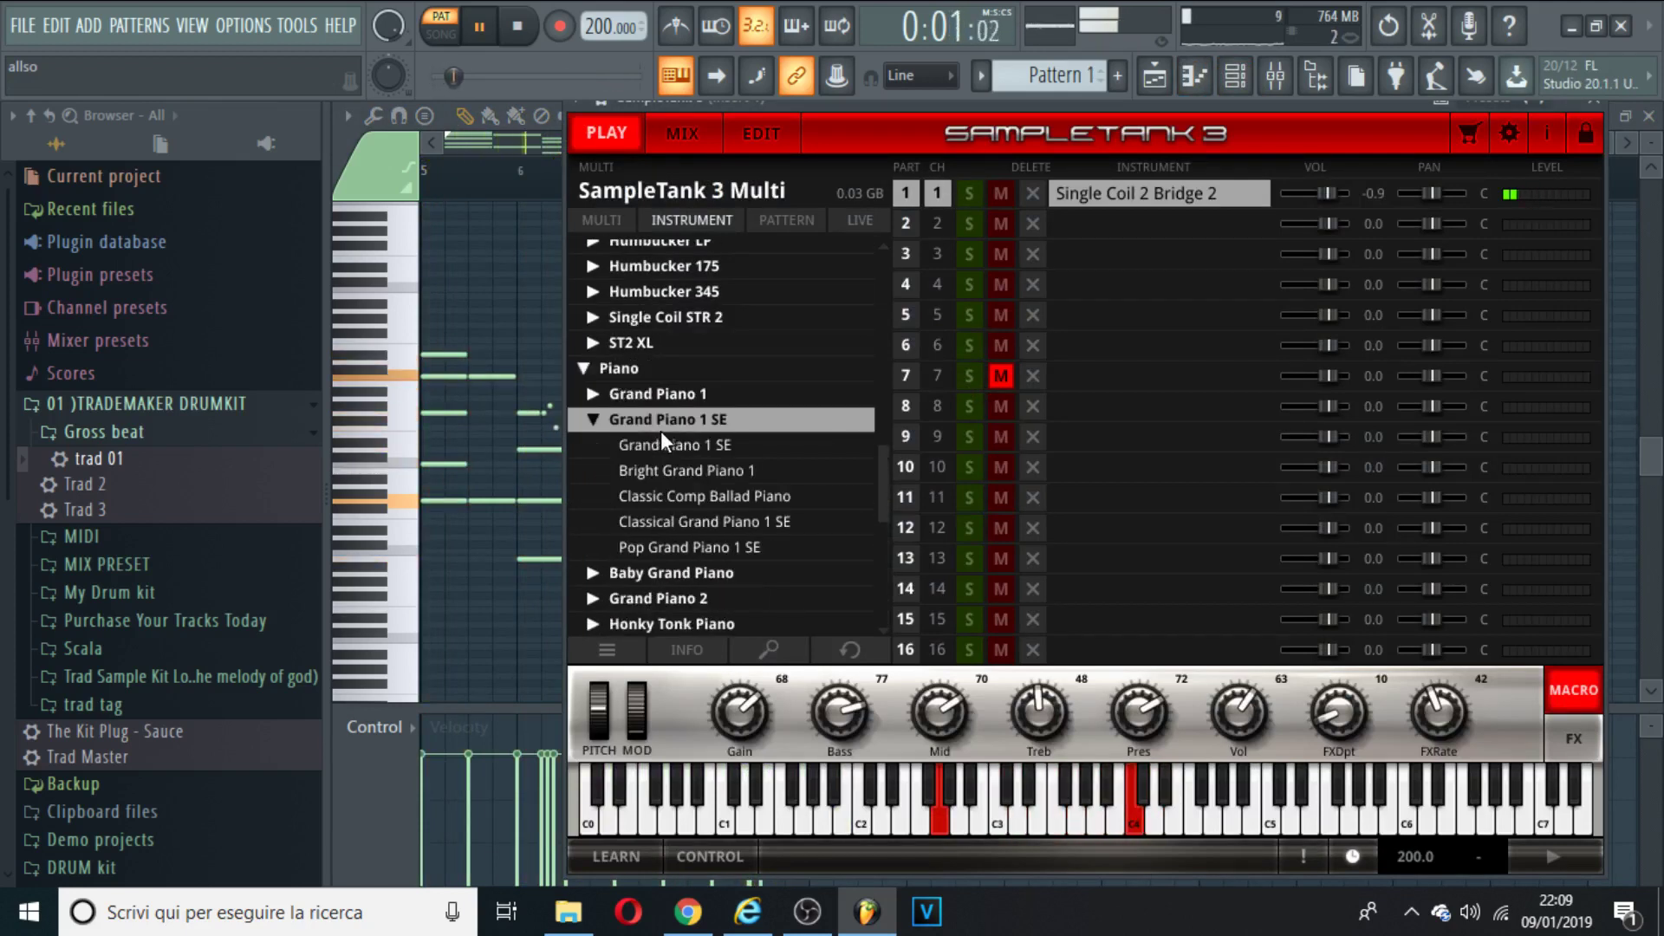
{"action": "left_click", "coordinate": [590, 367]}
{"action": "scroll", "coordinate": [661, 430], "scroll_direction": "up", "scroll_amount": 5}
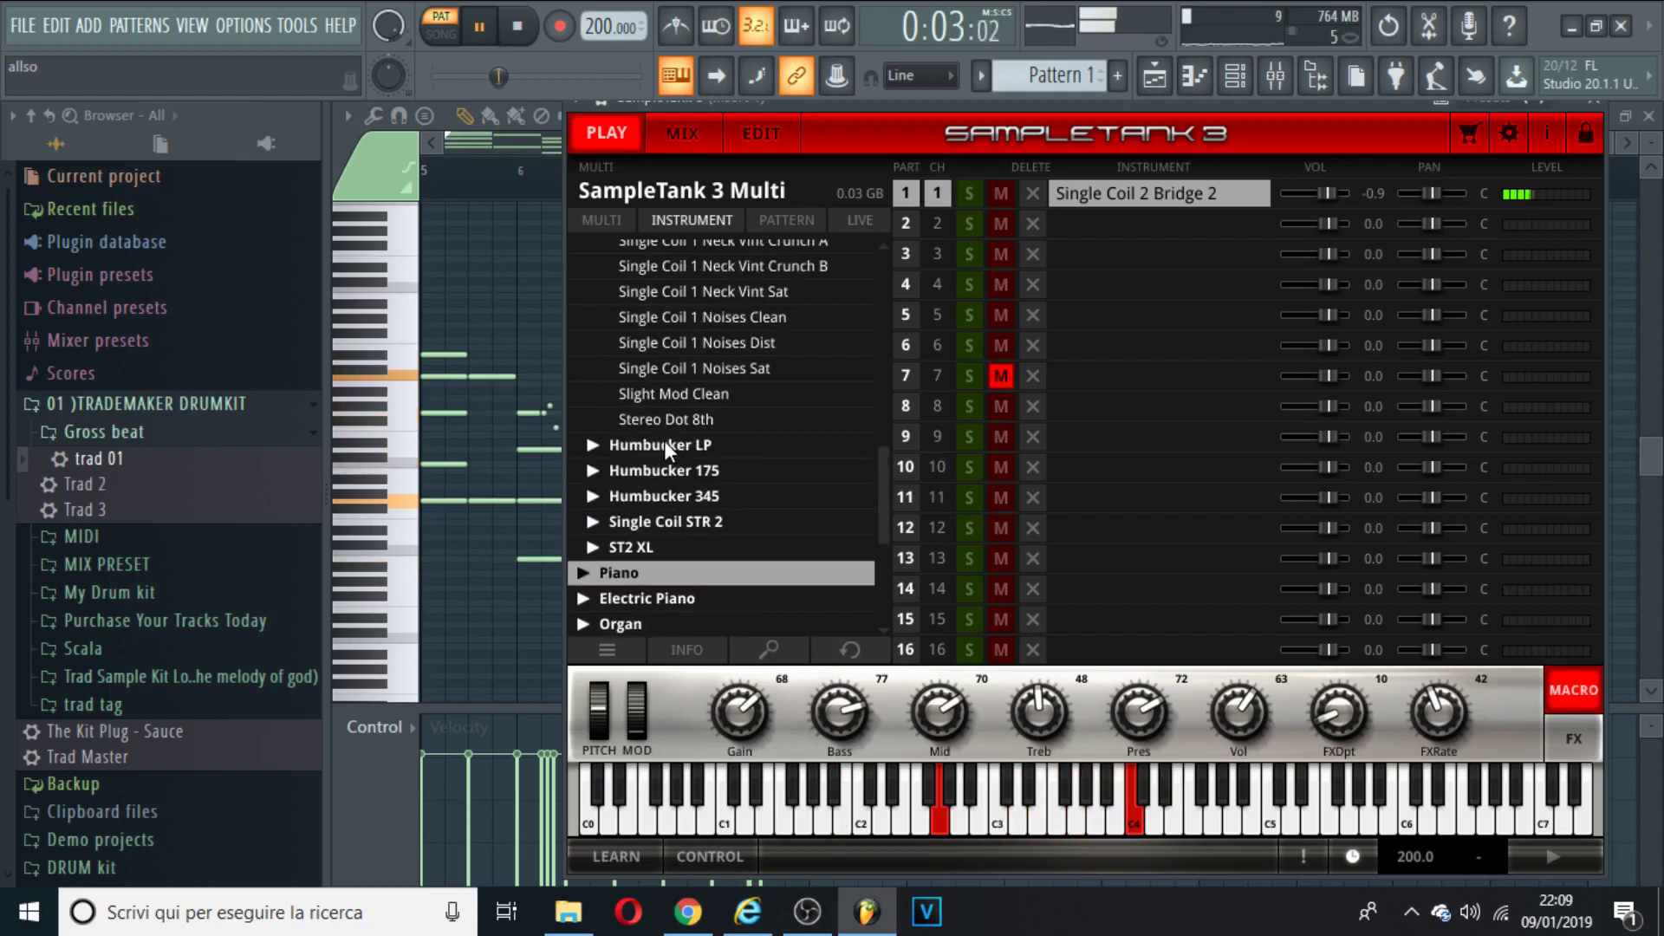
{"action": "scroll", "coordinate": [669, 475], "scroll_direction": "up", "scroll_amount": 10}
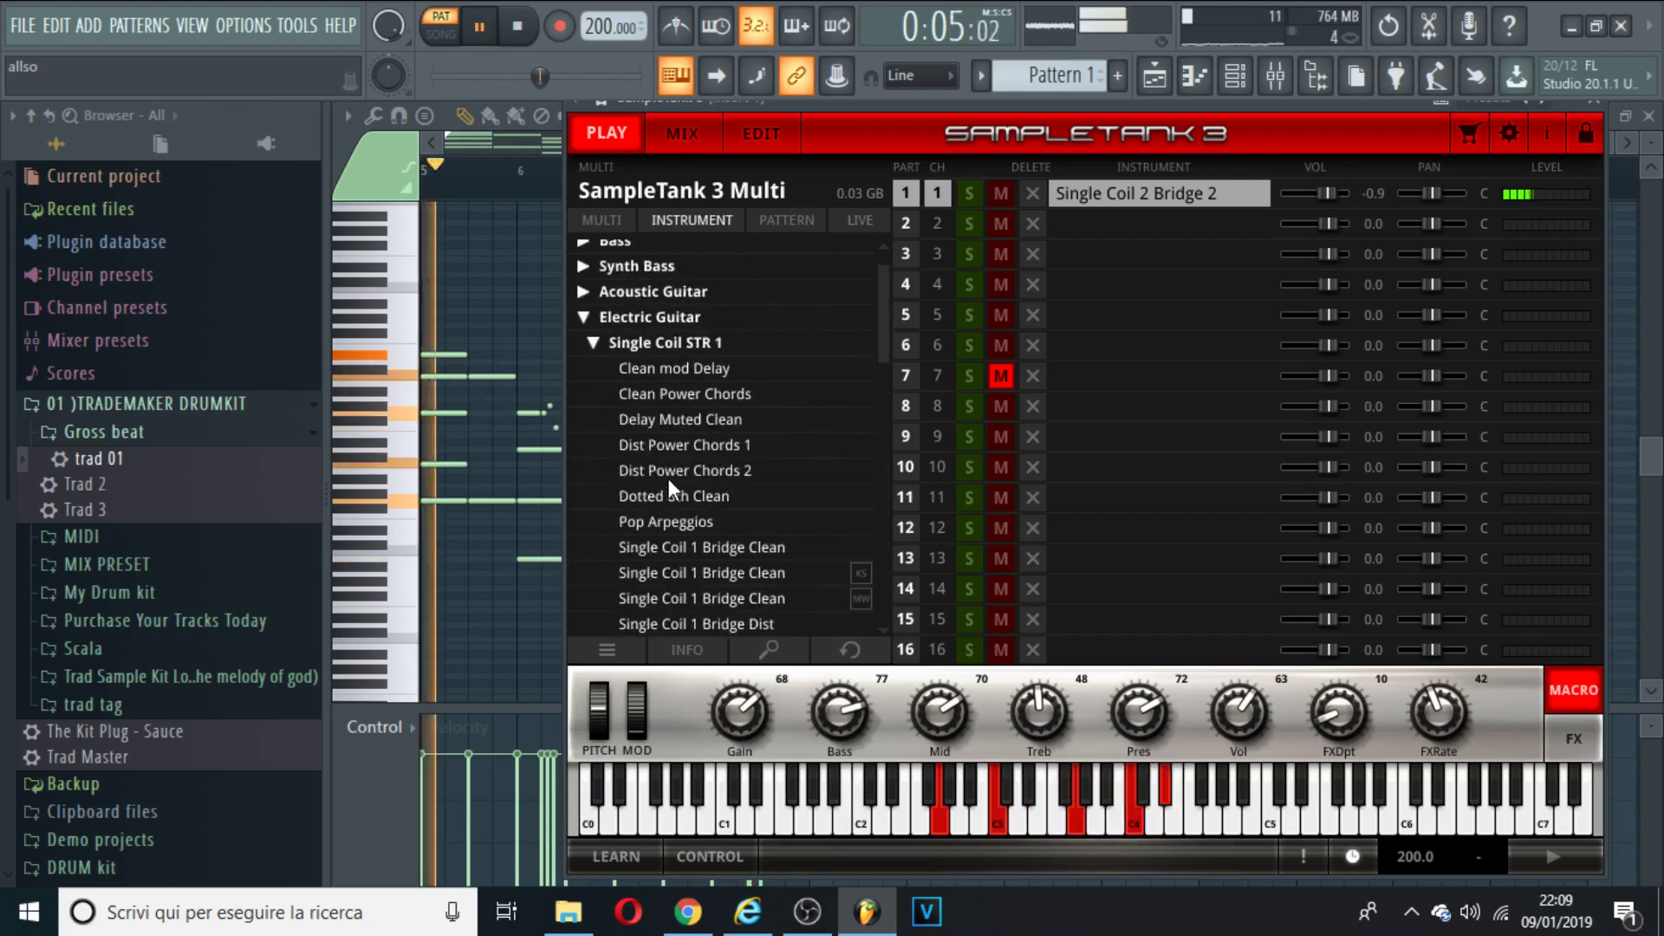
Load Steel String 1 Finger from the Acoustic Guitar group into part 1, and select Steel String 1 Finger Harm
{"action": "left_click", "coordinate": [582, 378]}
{"action": "left_click", "coordinate": [594, 353]}
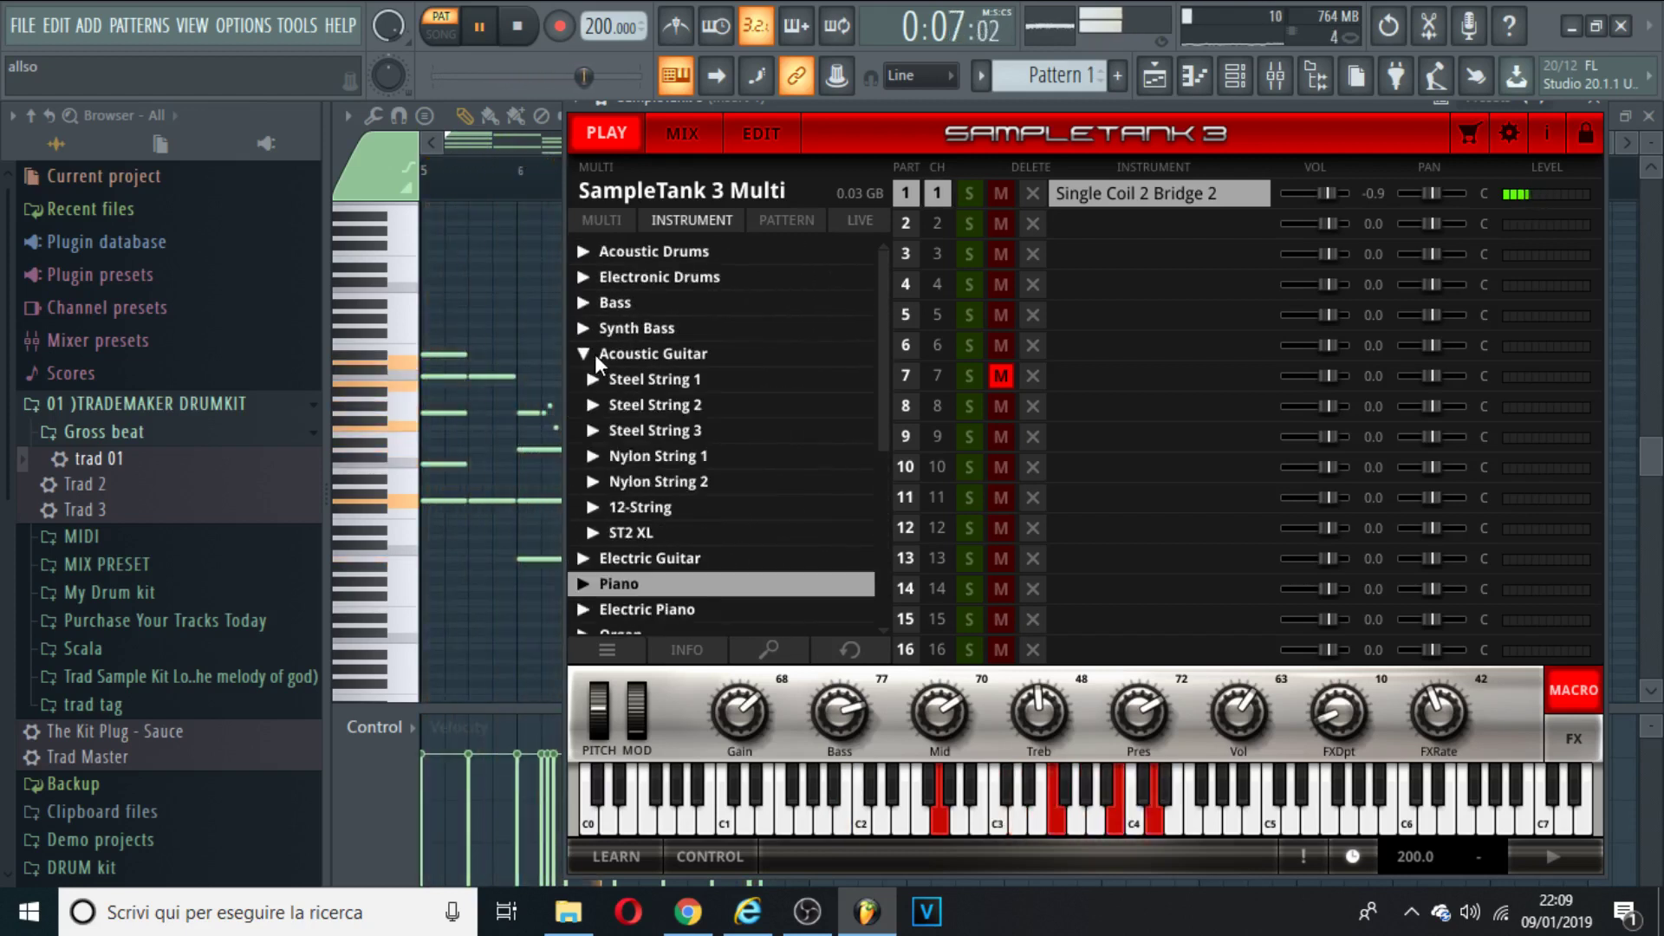
{"action": "left_click", "coordinate": [598, 354]}
{"action": "left_click", "coordinate": [585, 353]}
{"action": "left_click", "coordinate": [592, 379]}
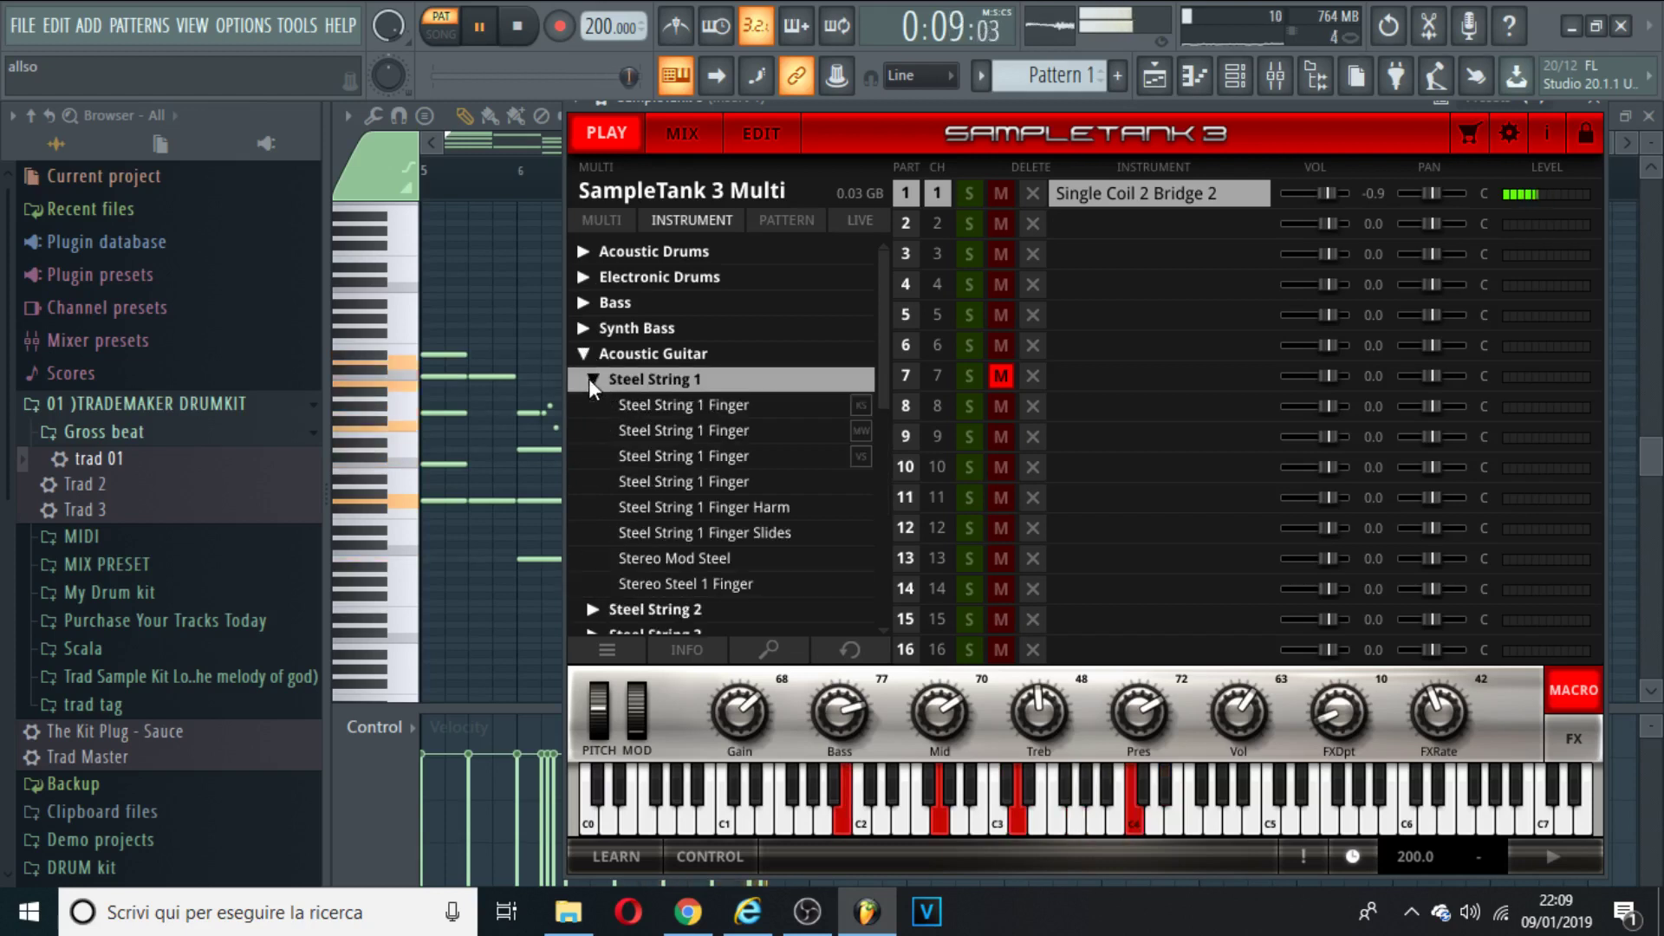
{"action": "left_click", "coordinate": [654, 404]}
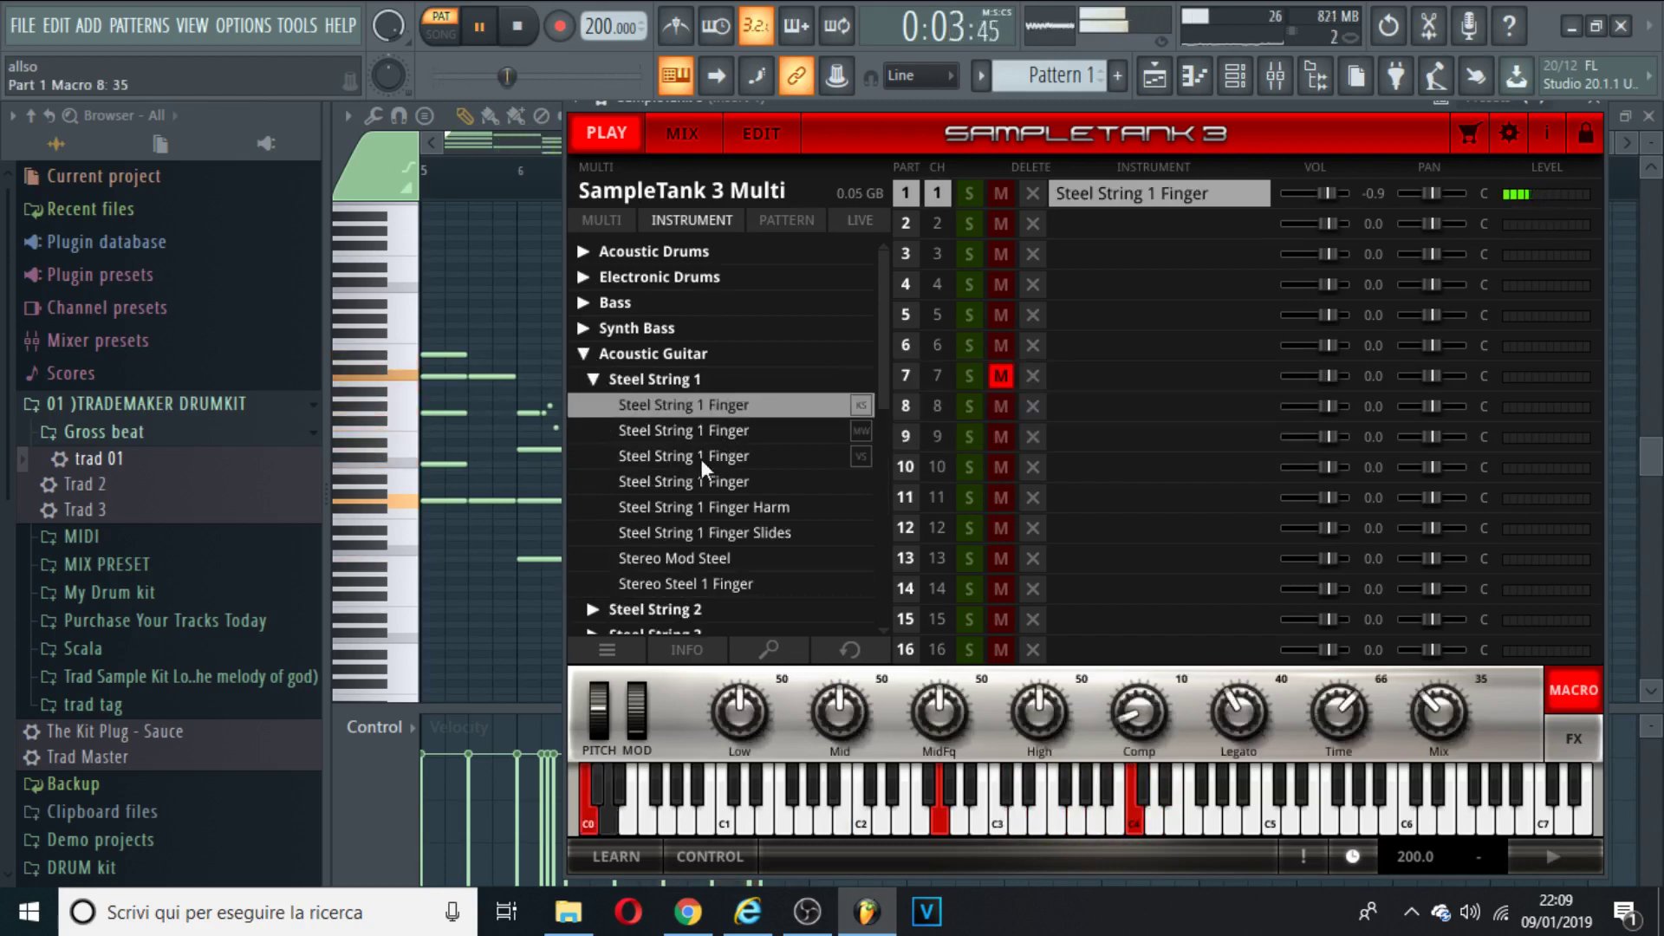
{"action": "left_click", "coordinate": [710, 505]}
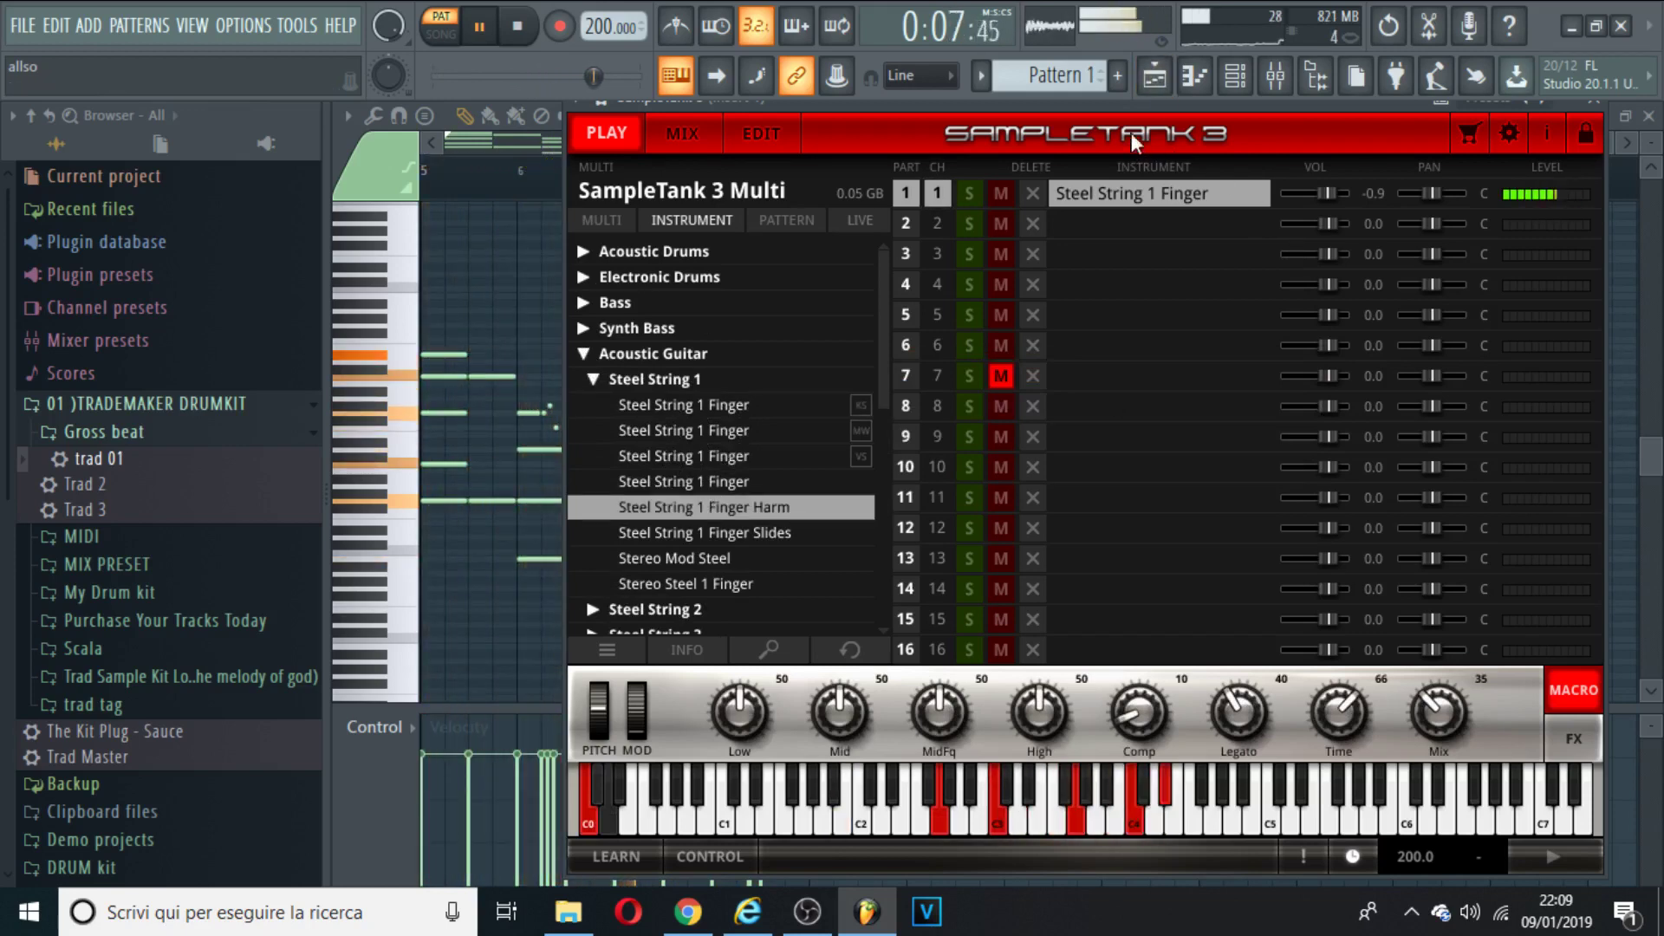
Stop playback, solo Track 1 in the playlist, and consolidate its Pattern 1 clip into an audio clip
{"action": "left_click", "coordinate": [1161, 76]}
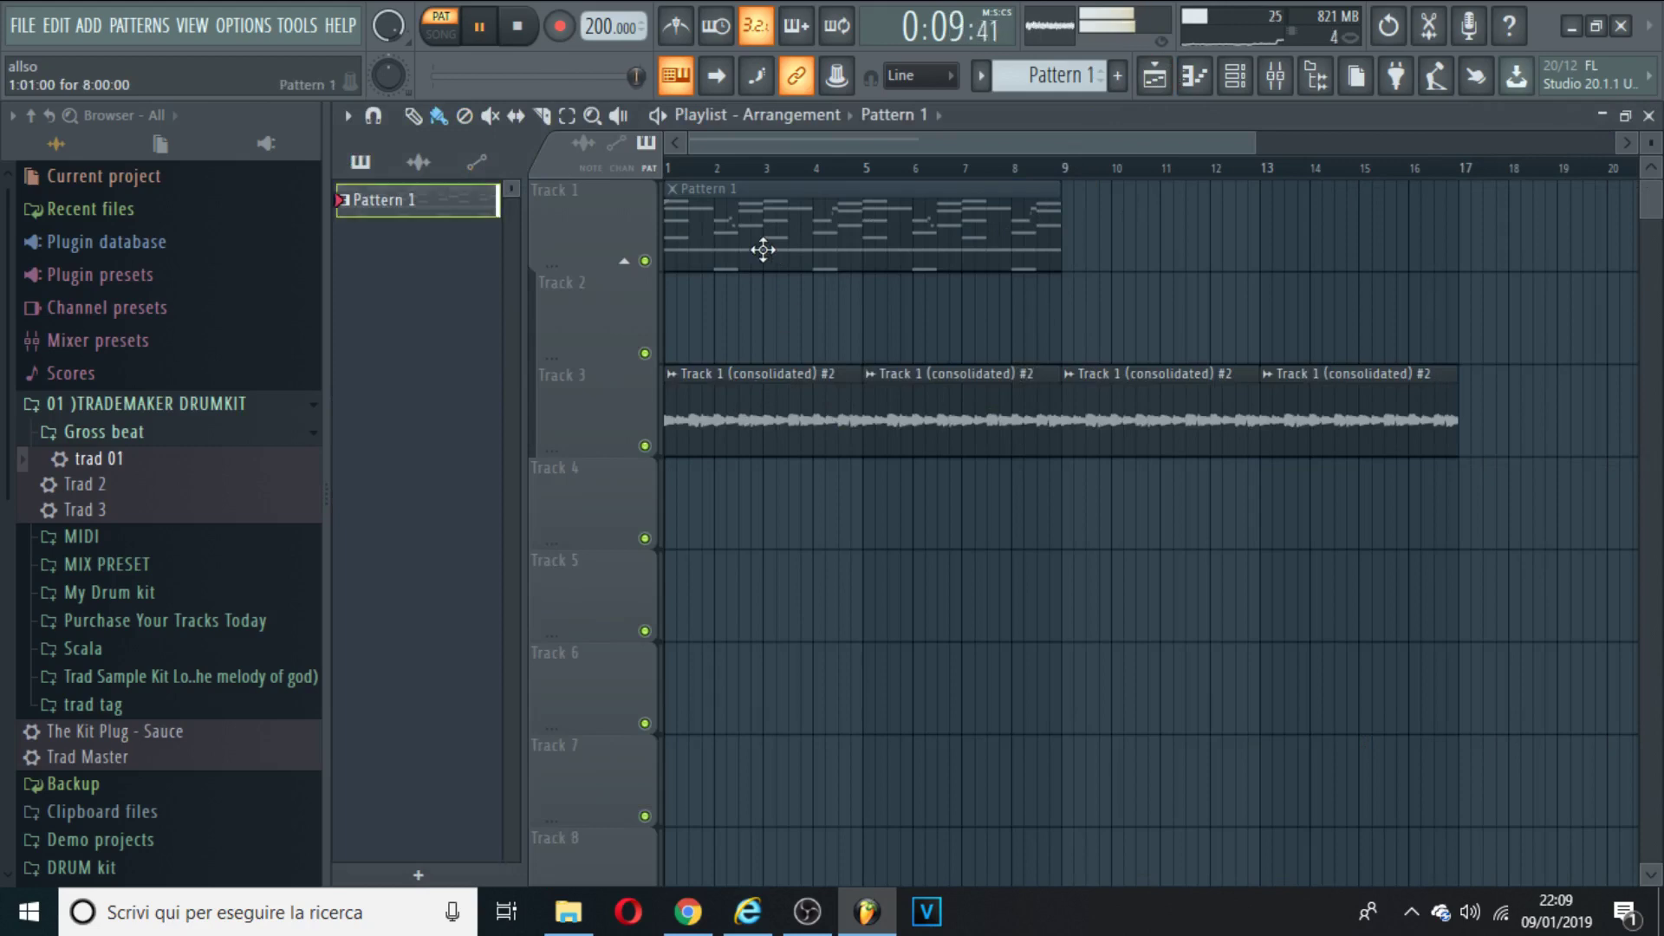
{"action": "key", "text": "space"}
{"action": "right_click", "coordinate": [647, 261]}
{"action": "left_click", "coordinate": [730, 242], "text": "ctrl"}
{"action": "key", "text": "alt+shift+m"}
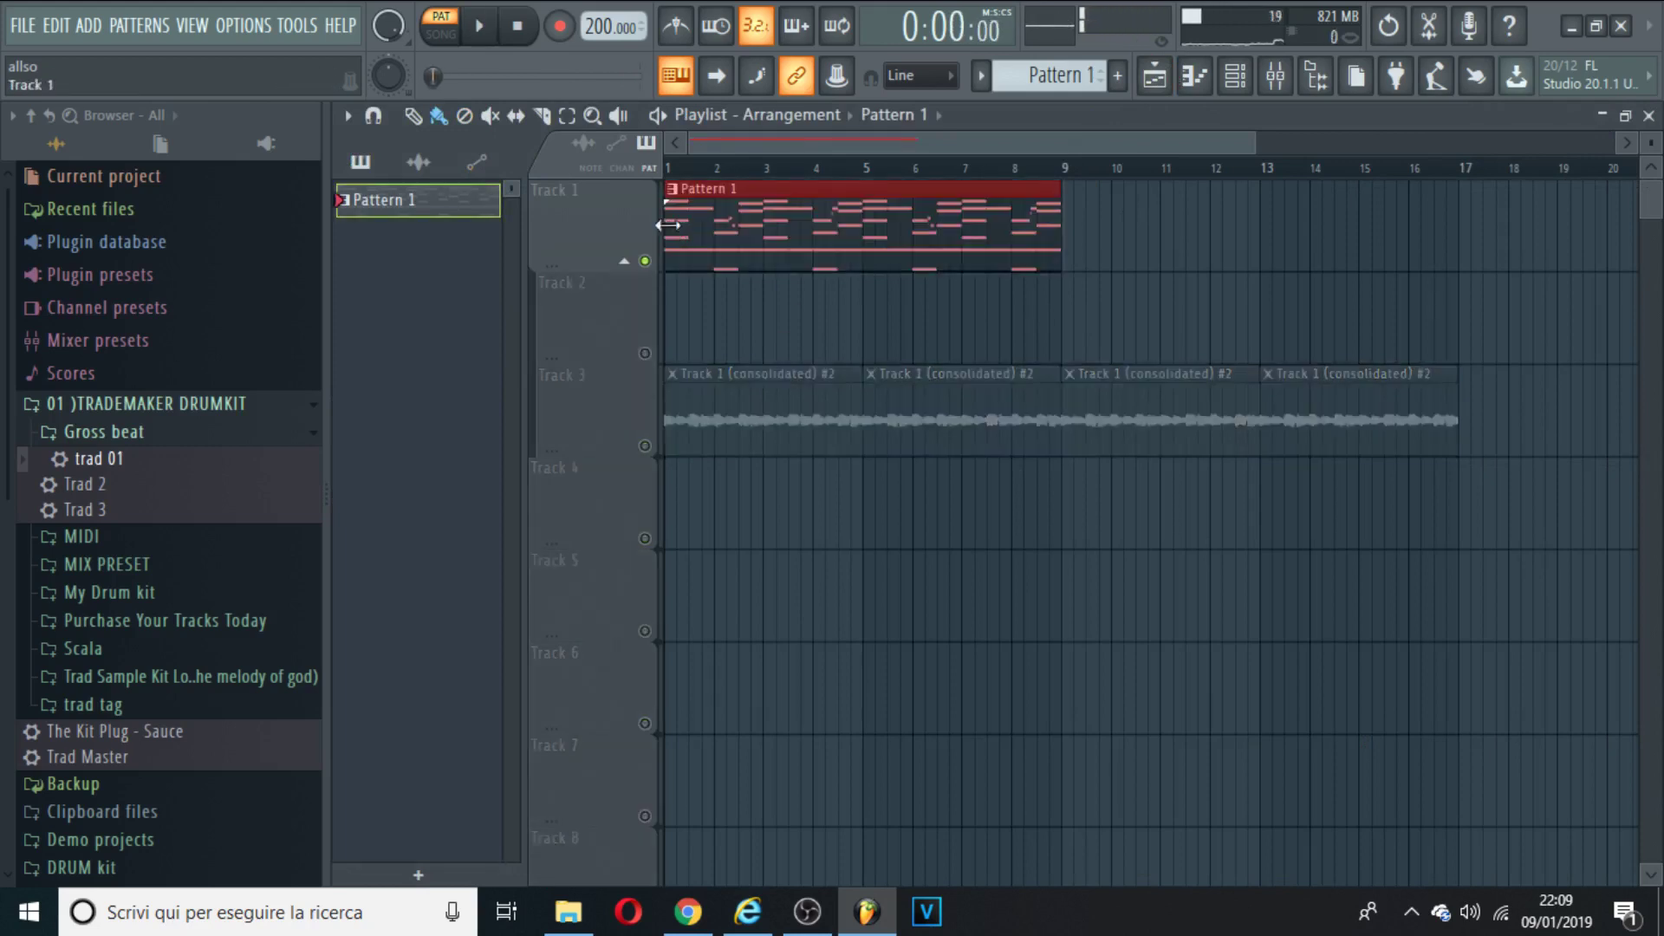
{"action": "right_click", "coordinate": [603, 233]}
{"action": "mouse_move", "coordinate": [735, 525]}
{"action": "left_click", "coordinate": [844, 526]}
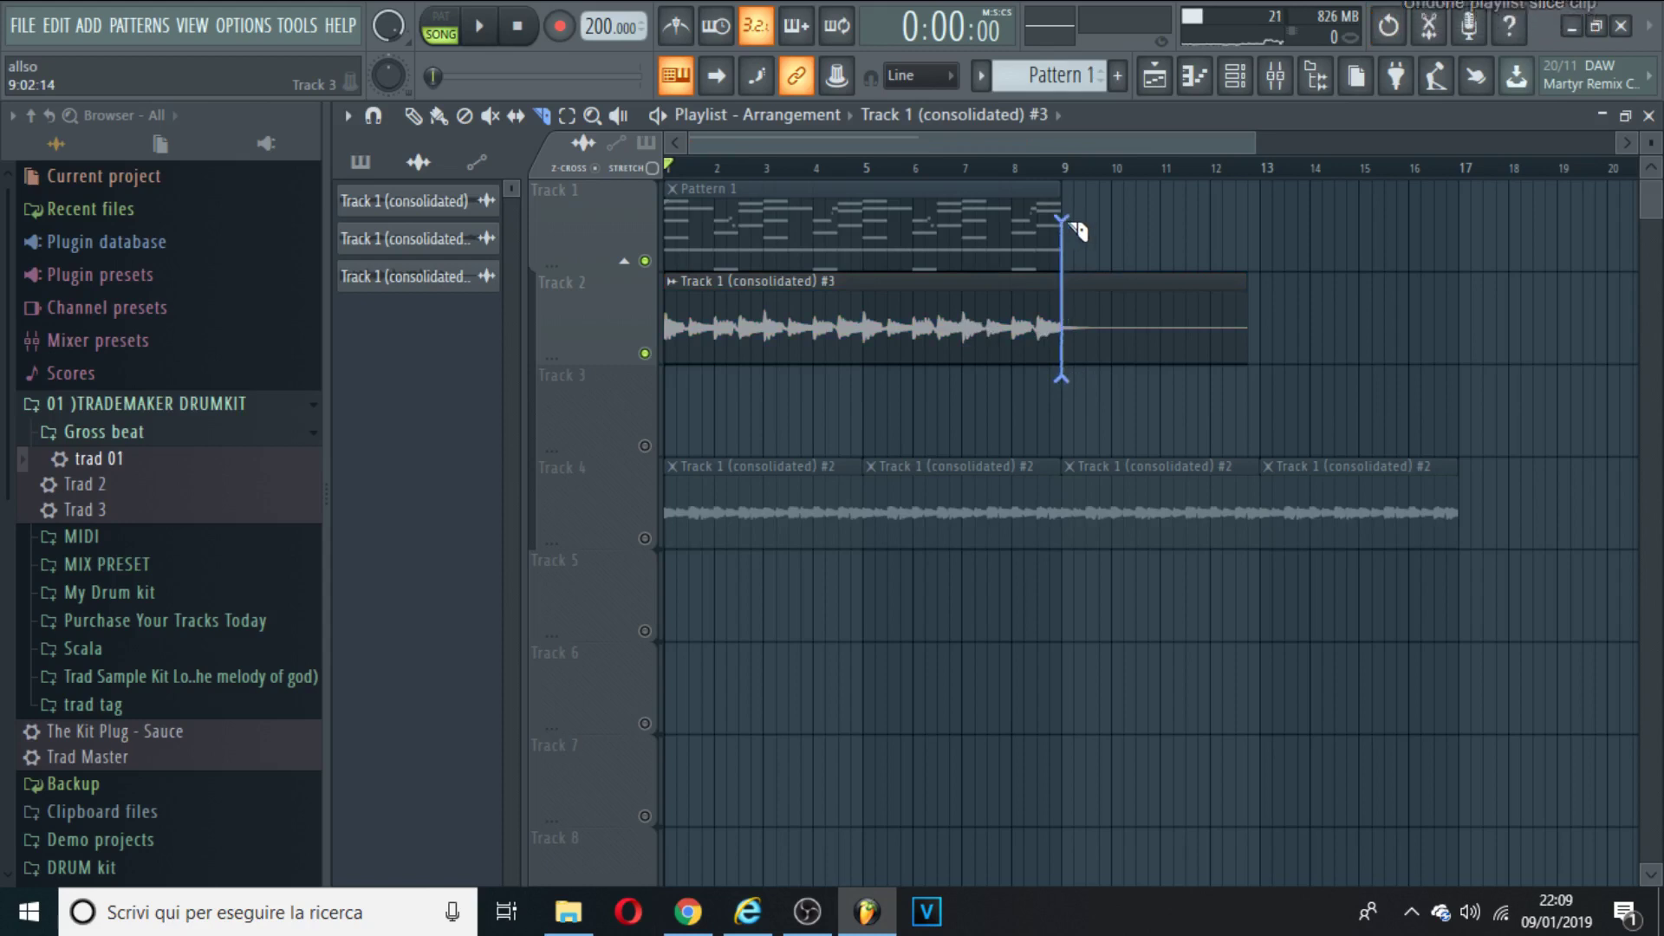
Remove the consolidated clip's tail beyond bar 9, and adjust its time stretching so it ends at bar 5
{"action": "left_click", "coordinate": [440, 116]}
{"action": "right_click", "coordinate": [1126, 319]}
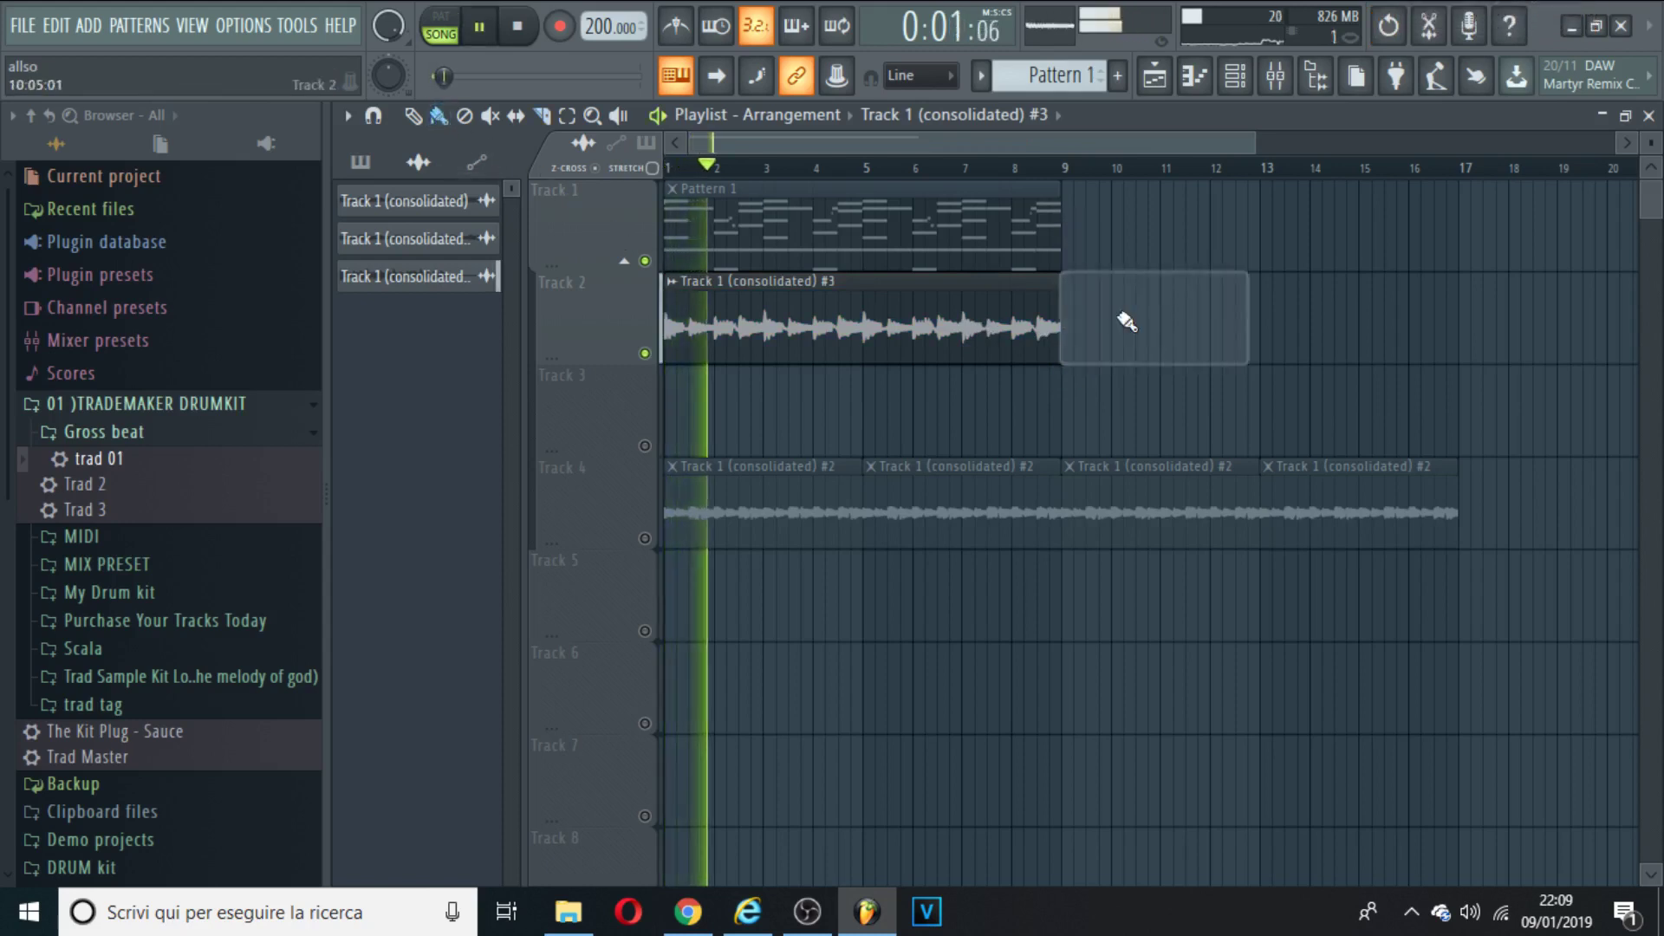
{"action": "double_click", "coordinate": [925, 324]}
{"action": "left_click_drag", "start_coordinate": [922, 376], "coordinate": [1200, 667]}
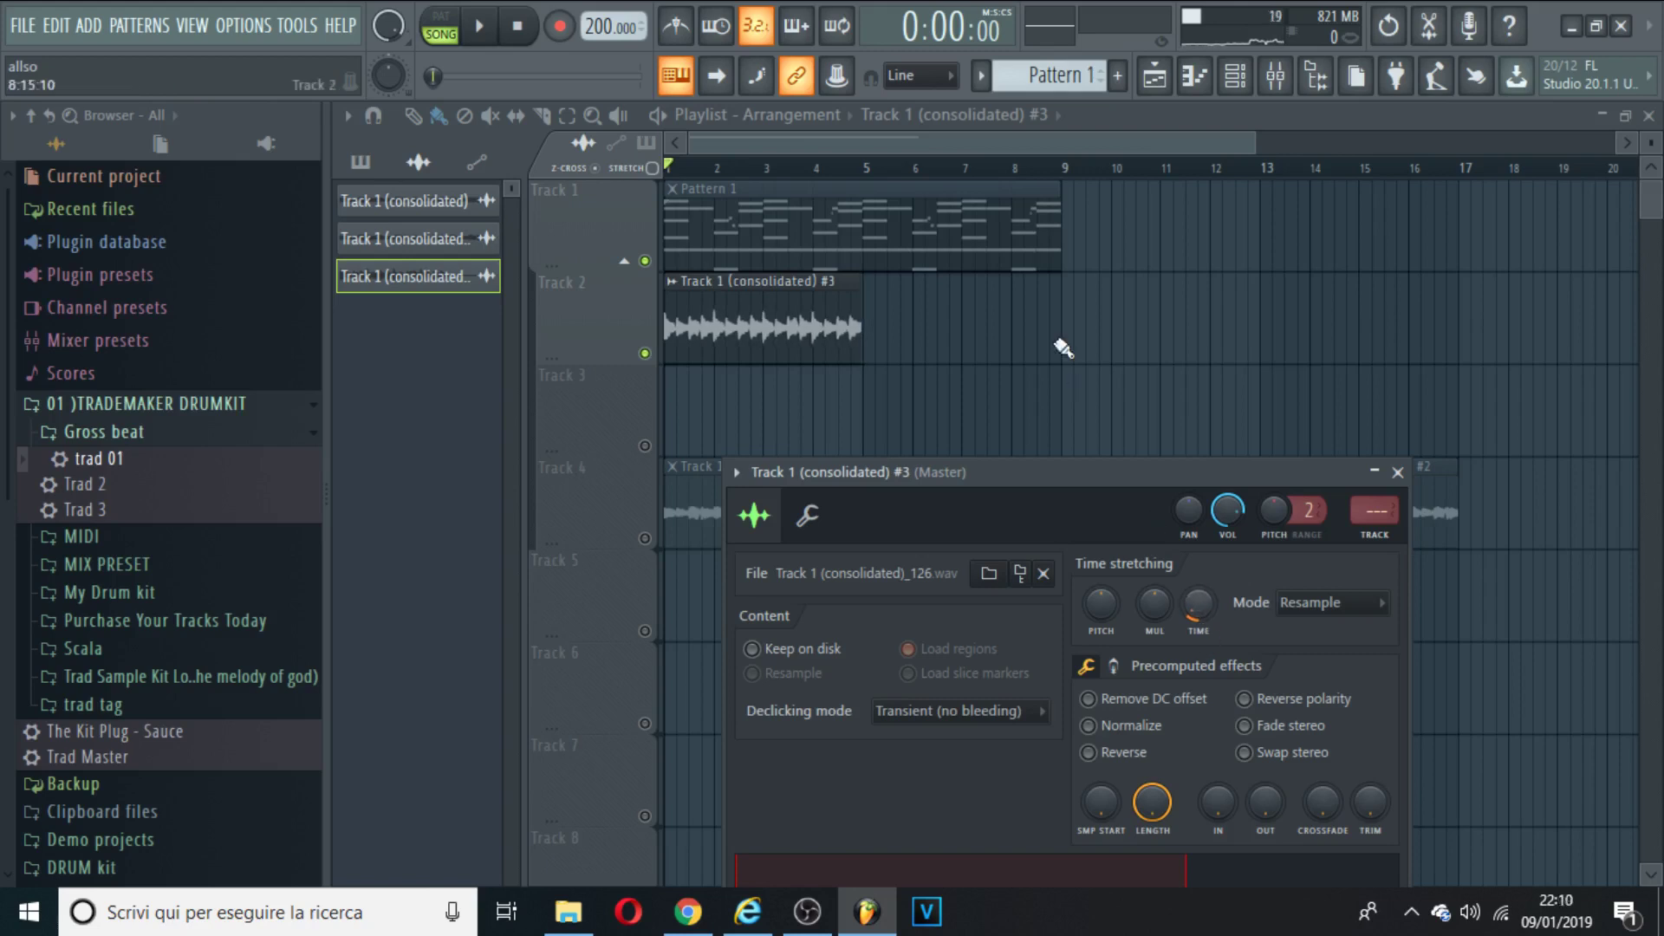
{"action": "left_click_drag", "start_coordinate": [1248, 139], "coordinate": [873, 139]}
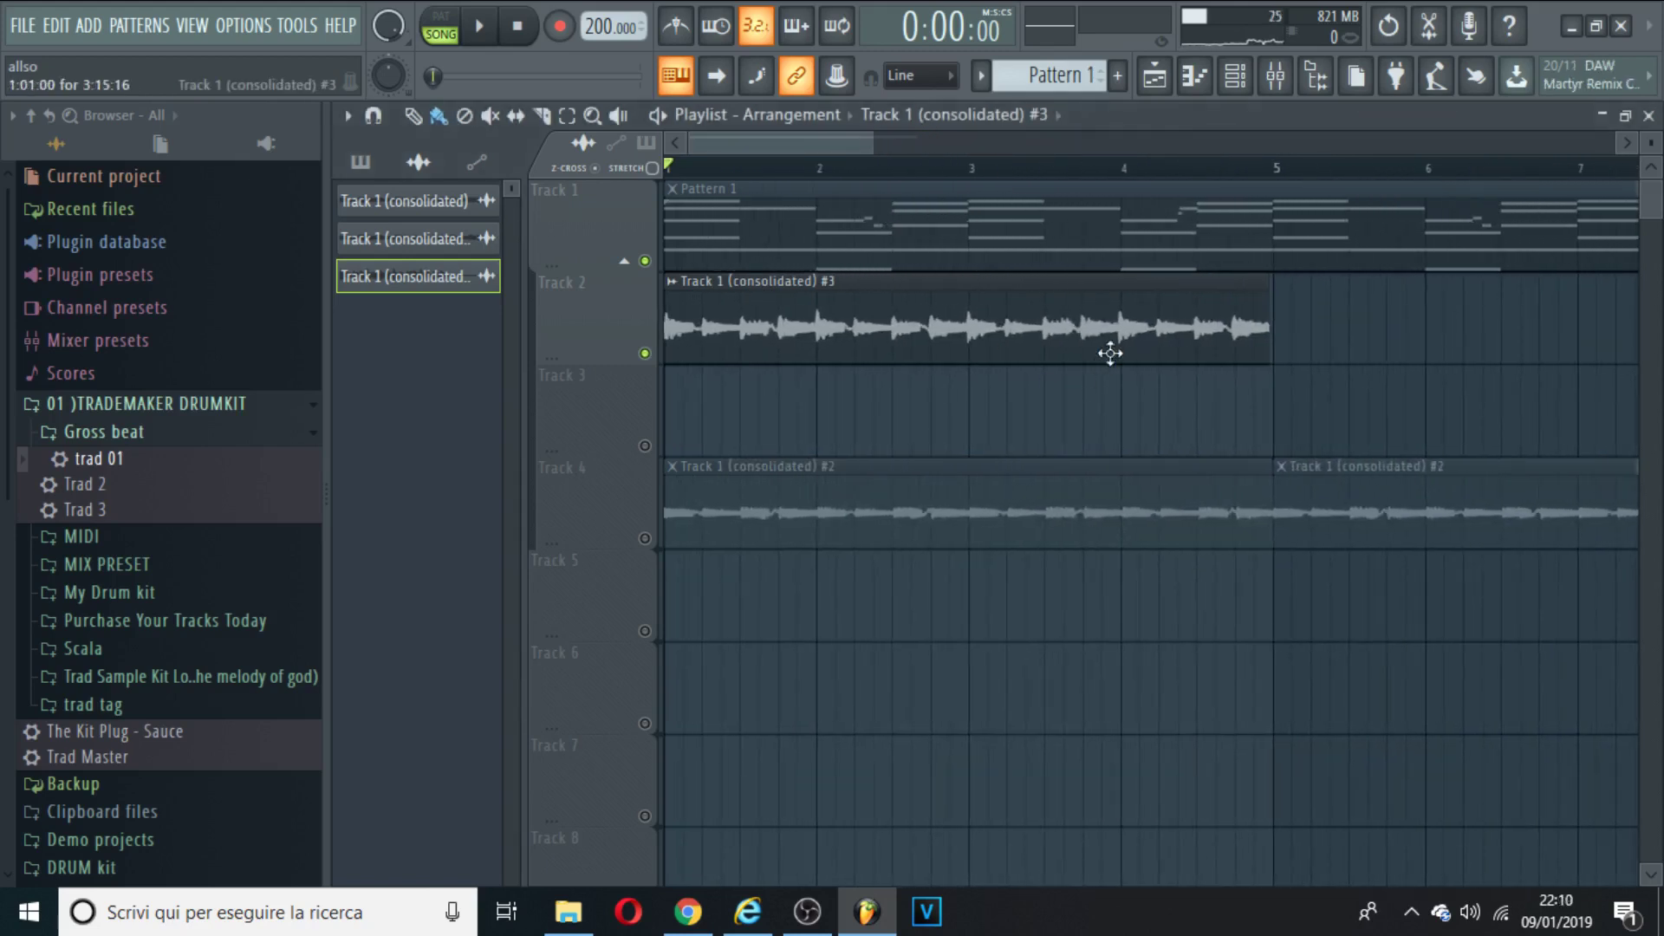
{"action": "left_click_drag", "start_coordinate": [1199, 604], "coordinate": [1199, 597]}
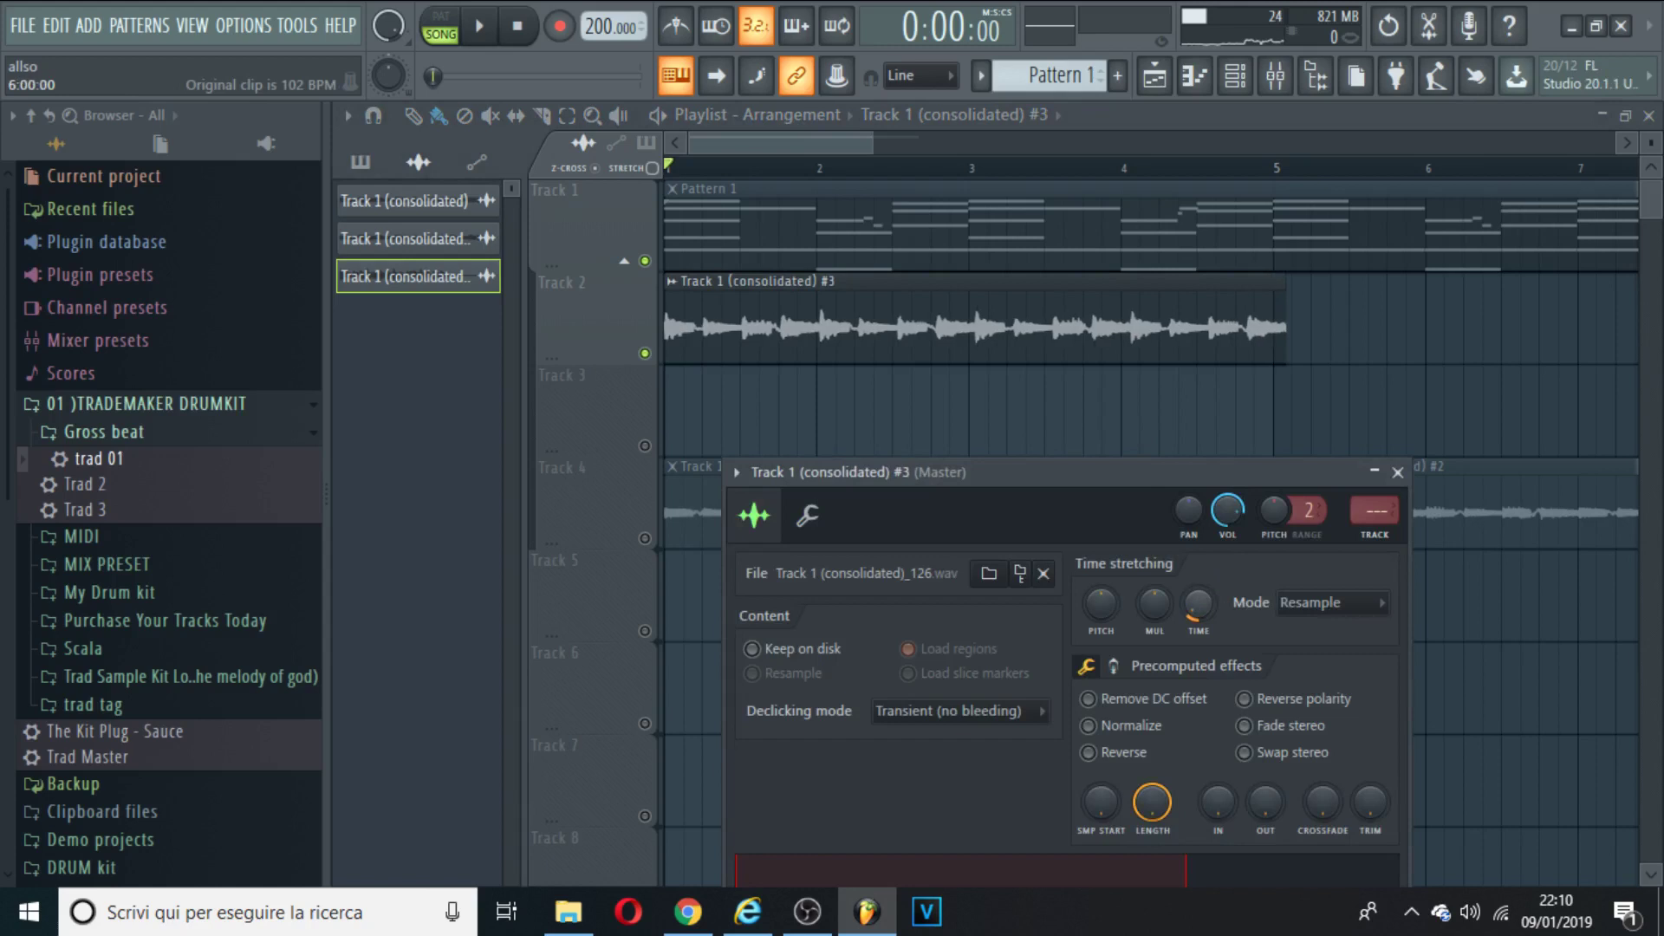
Set the clip's time-stretching mode to Auto and reset its pitch shift while playing it
{"action": "key", "text": "space"}
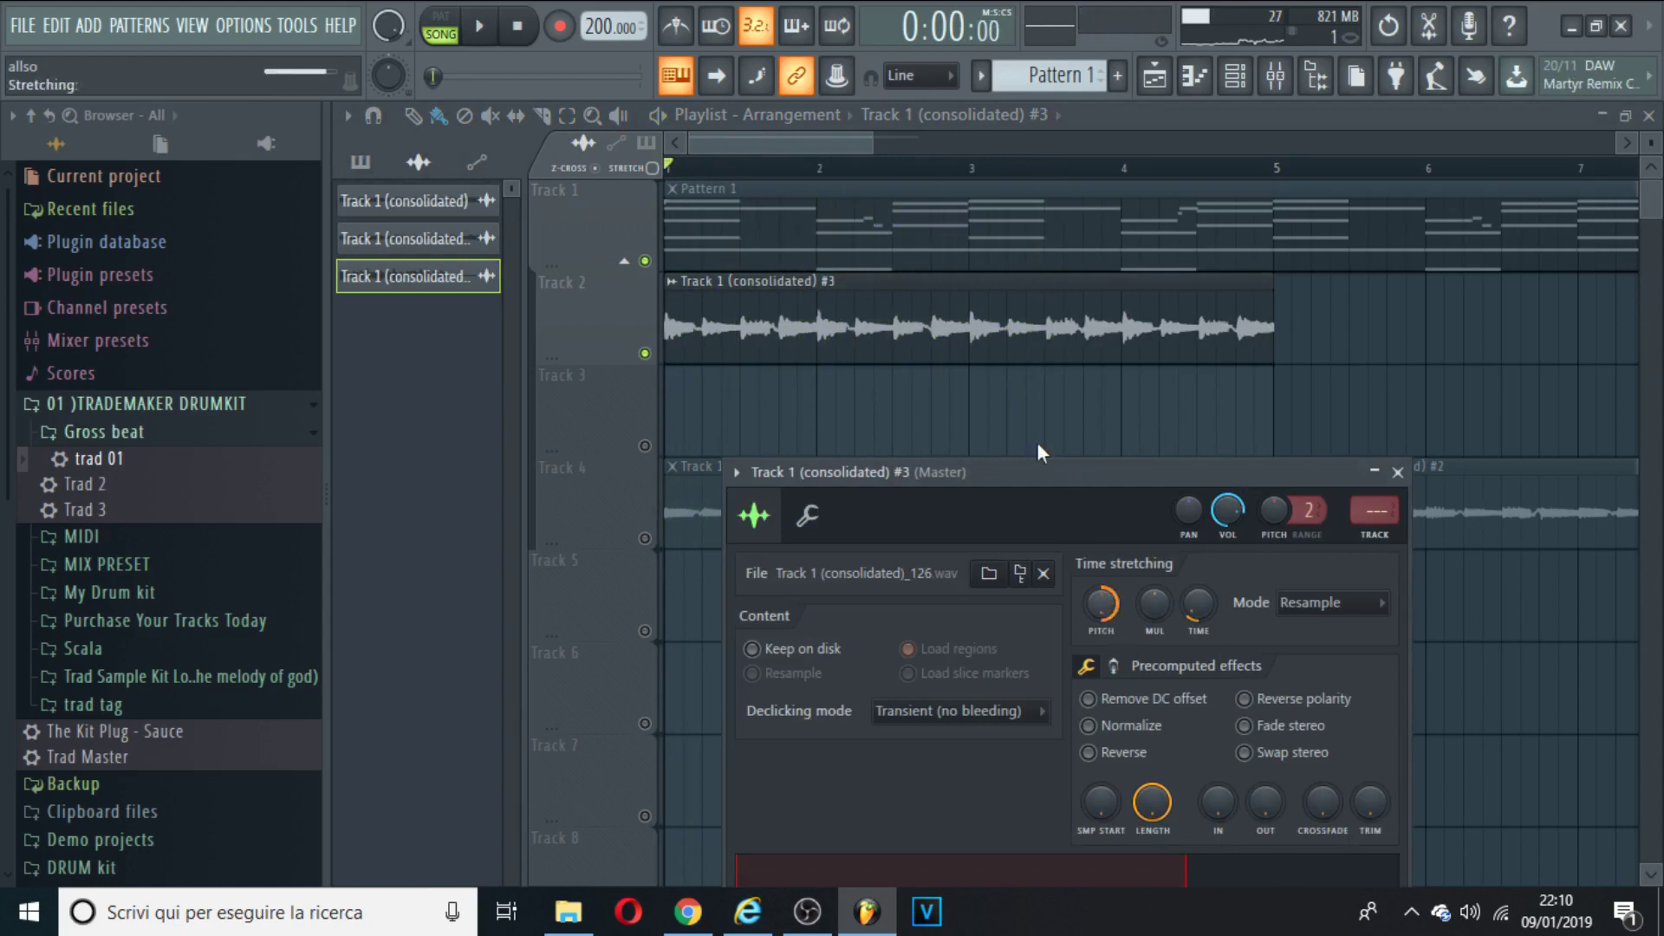
{"action": "key", "text": "space"}
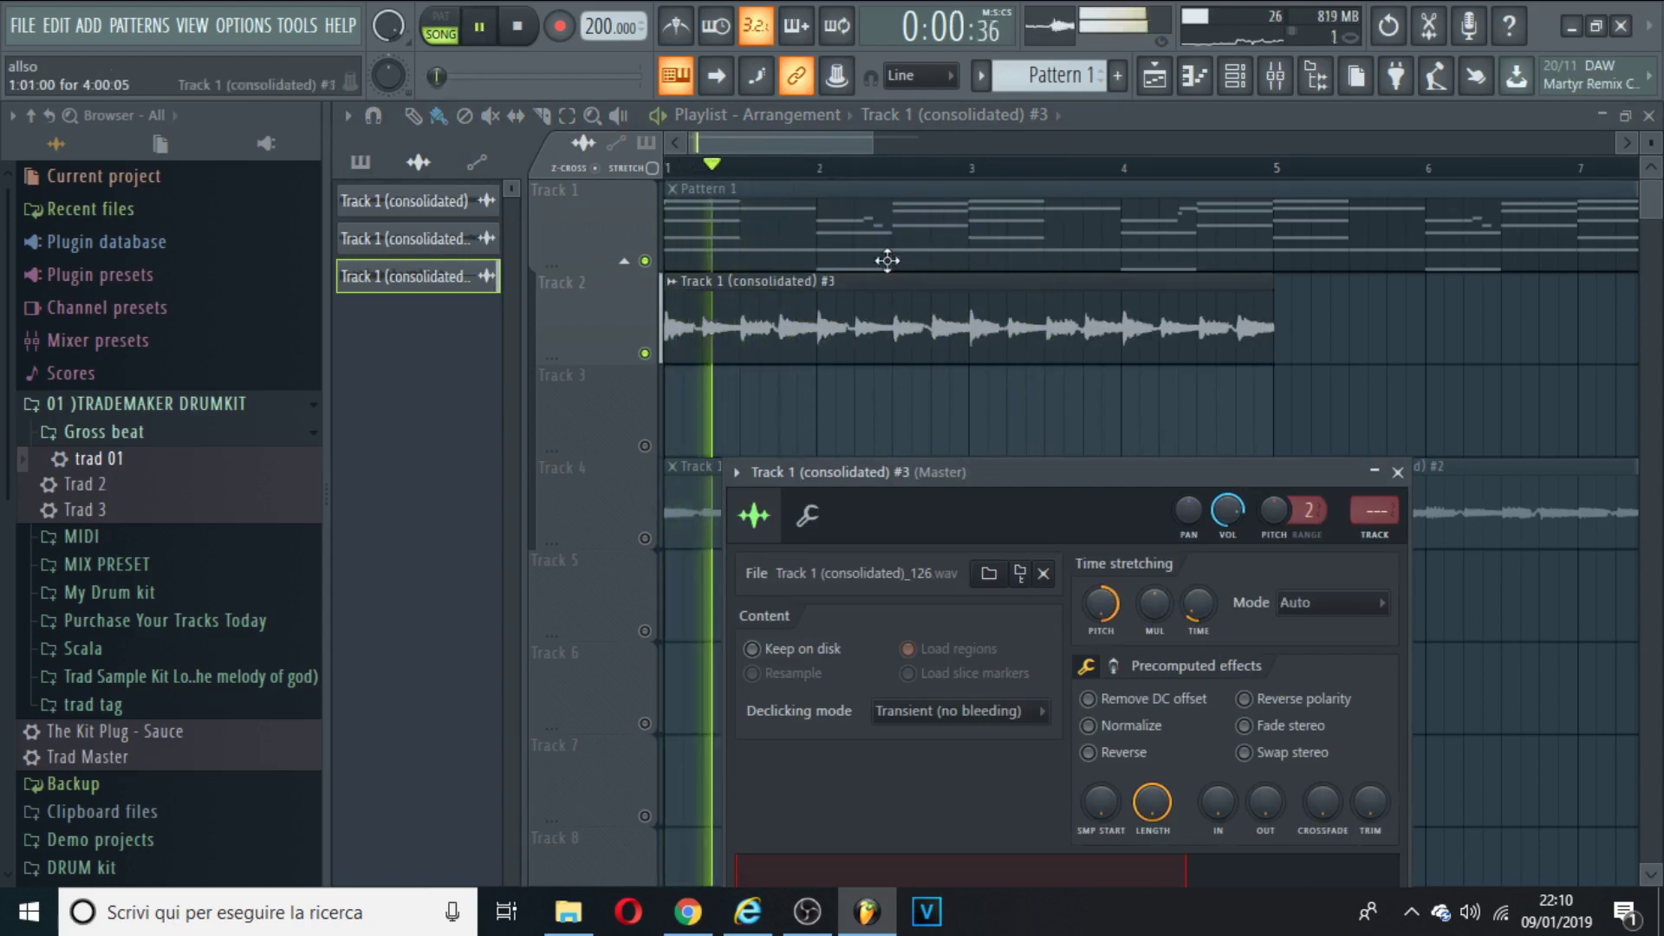
{"action": "key", "text": "space"}
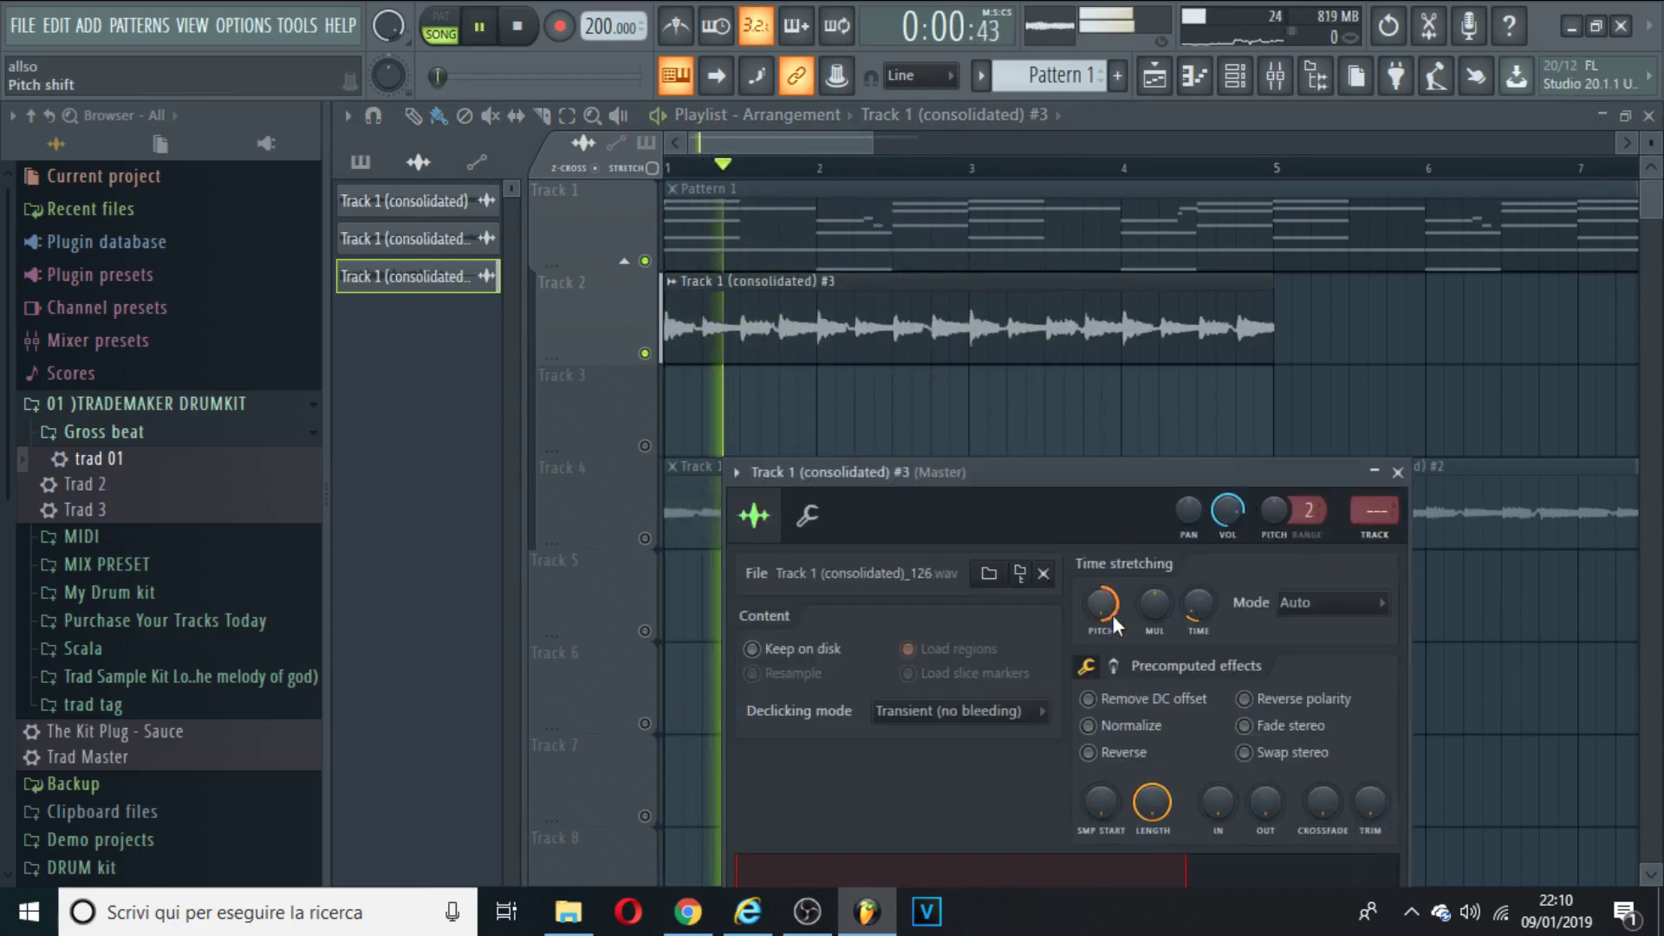
{"action": "right_click", "coordinate": [1105, 607]}
{"action": "left_click", "coordinate": [1138, 617]}
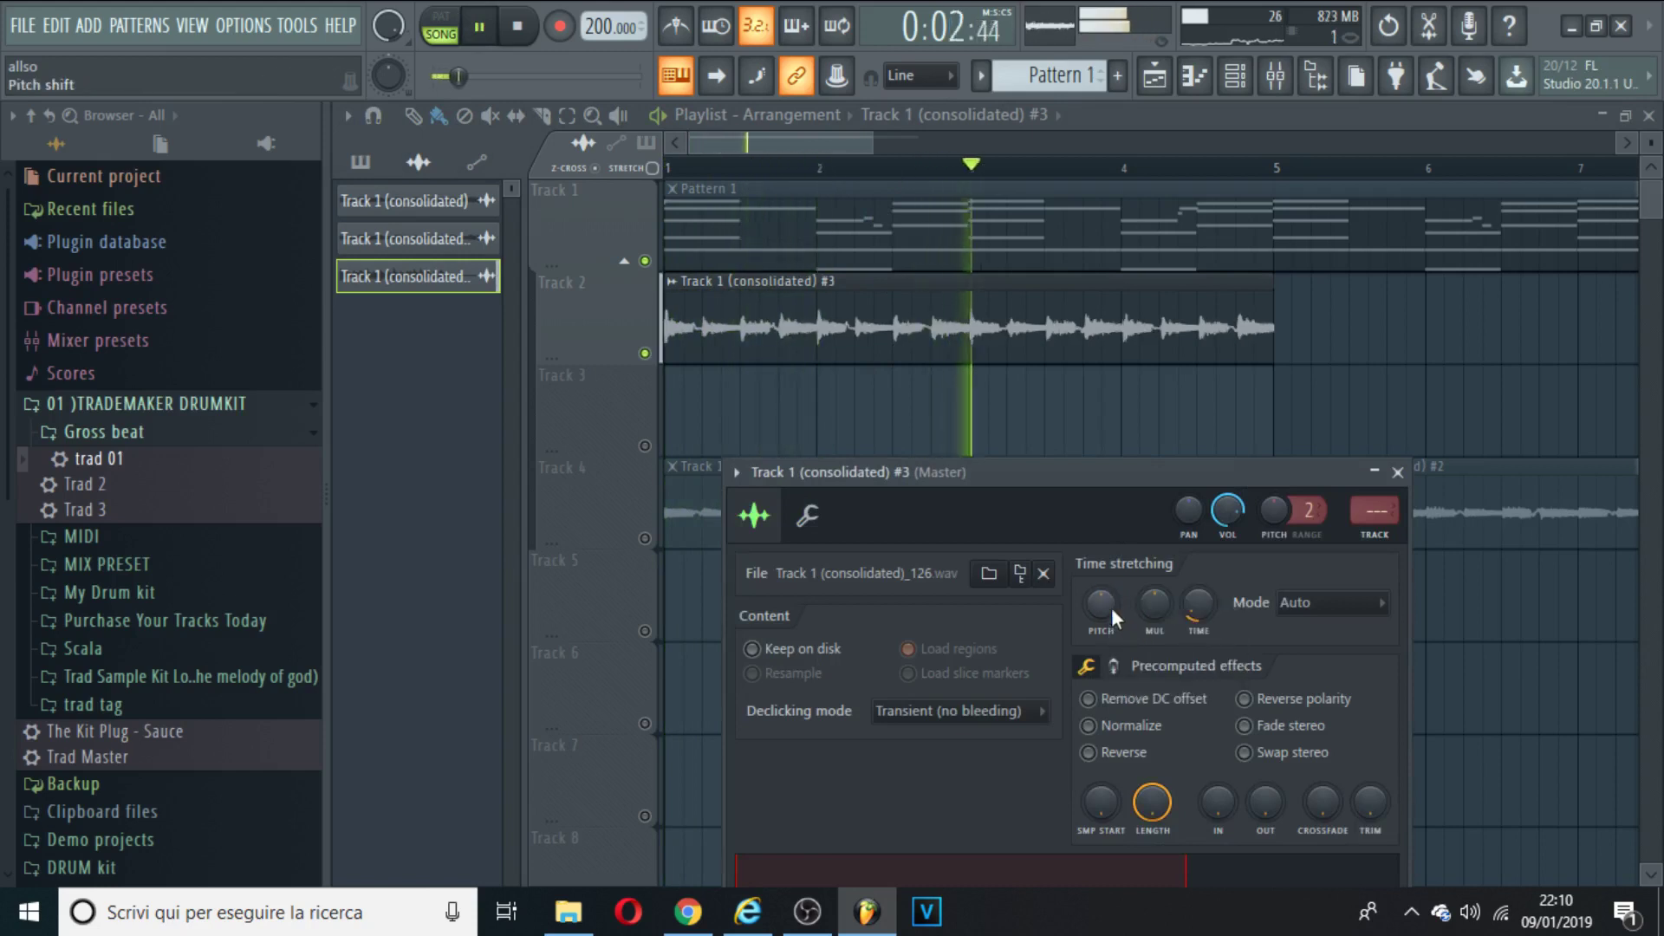
{"action": "right_click", "coordinate": [1112, 607]}
{"action": "left_click", "coordinate": [1131, 622]}
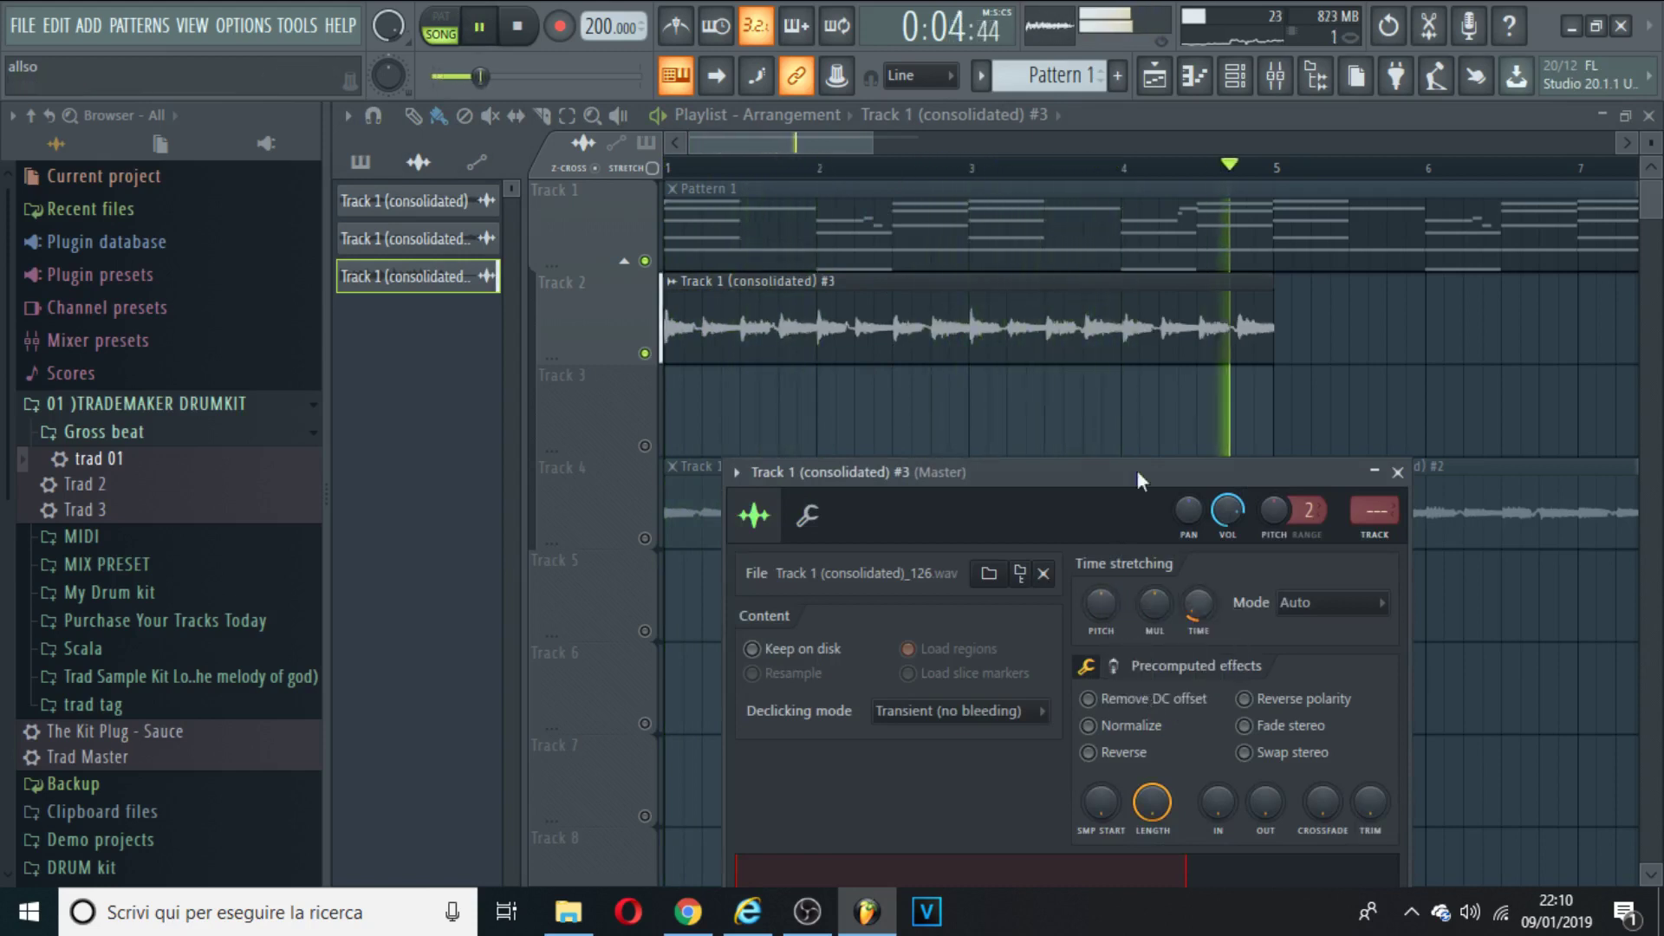
Select bars 1 to 4 as the playback loop and place a copy of the Track 2 clip at bar 5
{"action": "left_click_drag", "start_coordinate": [1272, 167], "coordinate": [669, 167]}
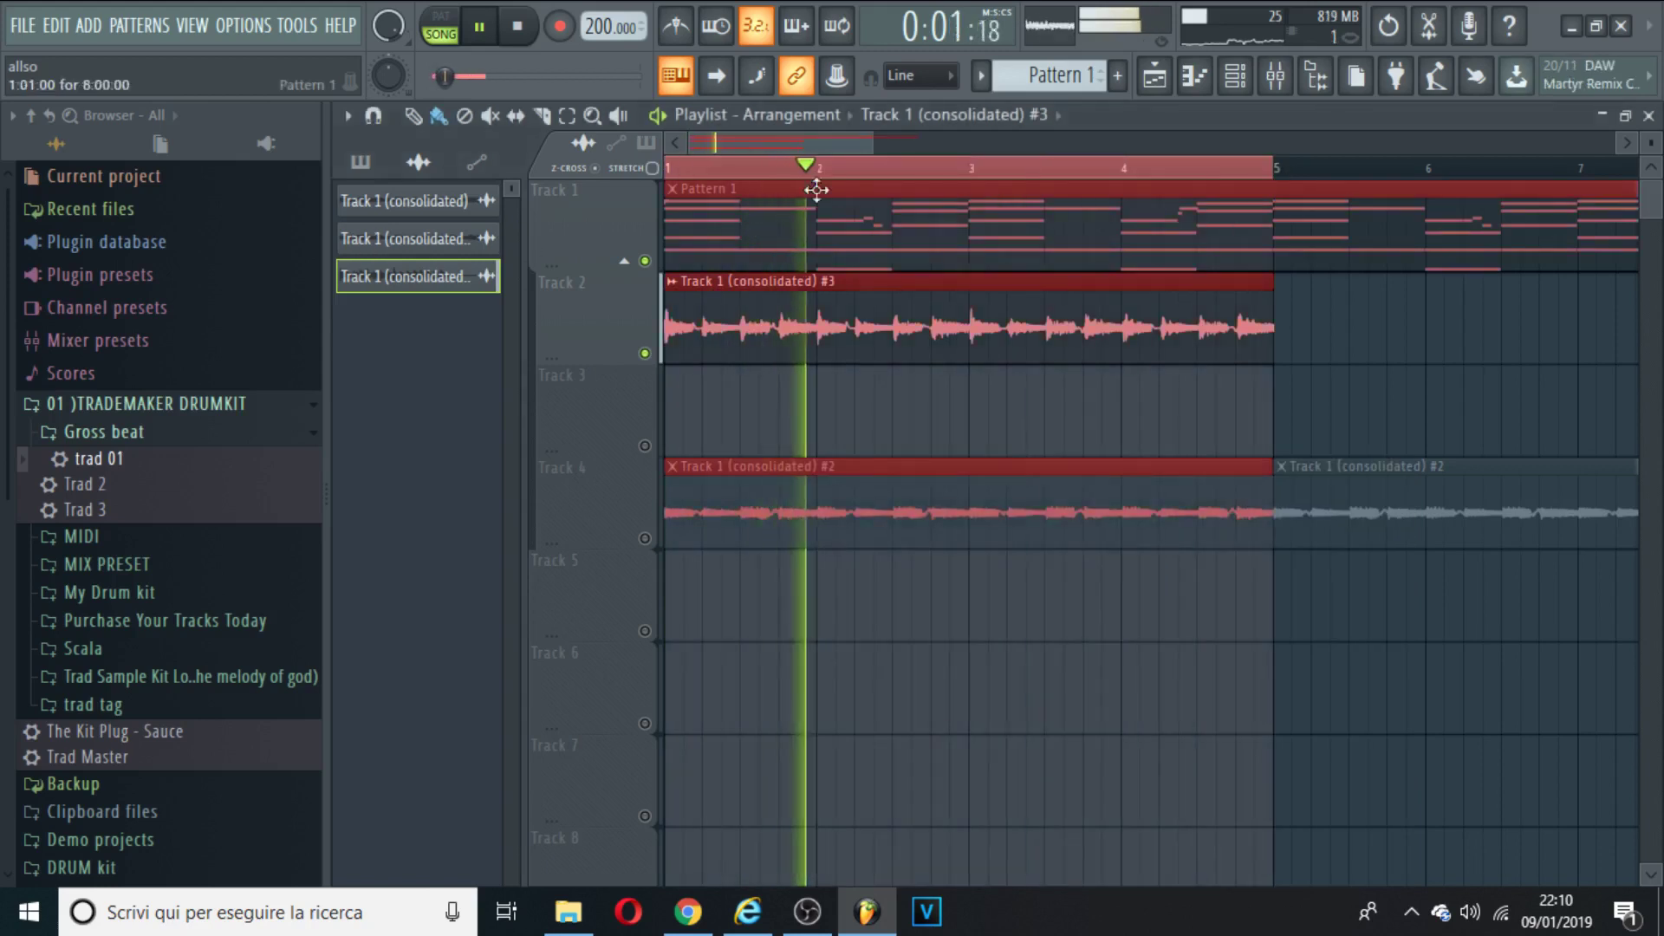
{"action": "left_click_drag", "start_coordinate": [871, 143], "coordinate": [1038, 143]}
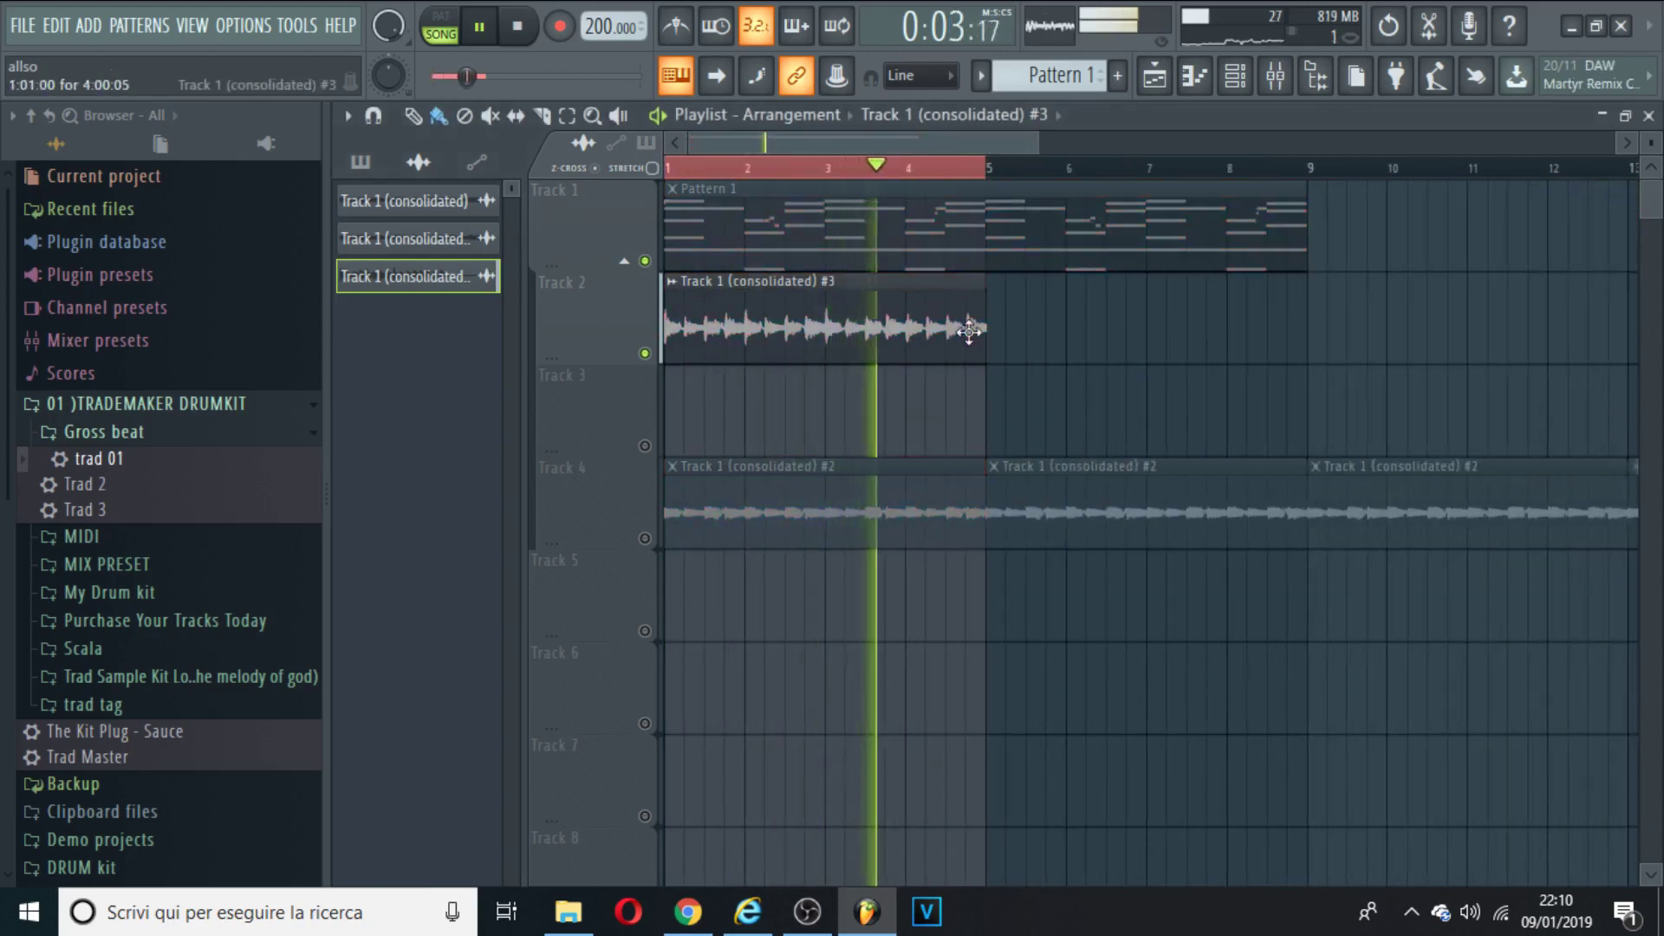
{"action": "mouse_move", "coordinate": [985, 320]}
{"action": "left_mouse_down"}
{"action": "mouse_move", "coordinate": [956, 313]}
{"action": "mouse_move", "coordinate": [1032, 327]}
{"action": "left_mouse_up"}
{"action": "left_click", "coordinate": [1017, 344]}
Raise the pitch shift in the Track 1 (consolidated) #3 sample settings and check it in playback
{"action": "double_click", "coordinate": [1032, 328]}
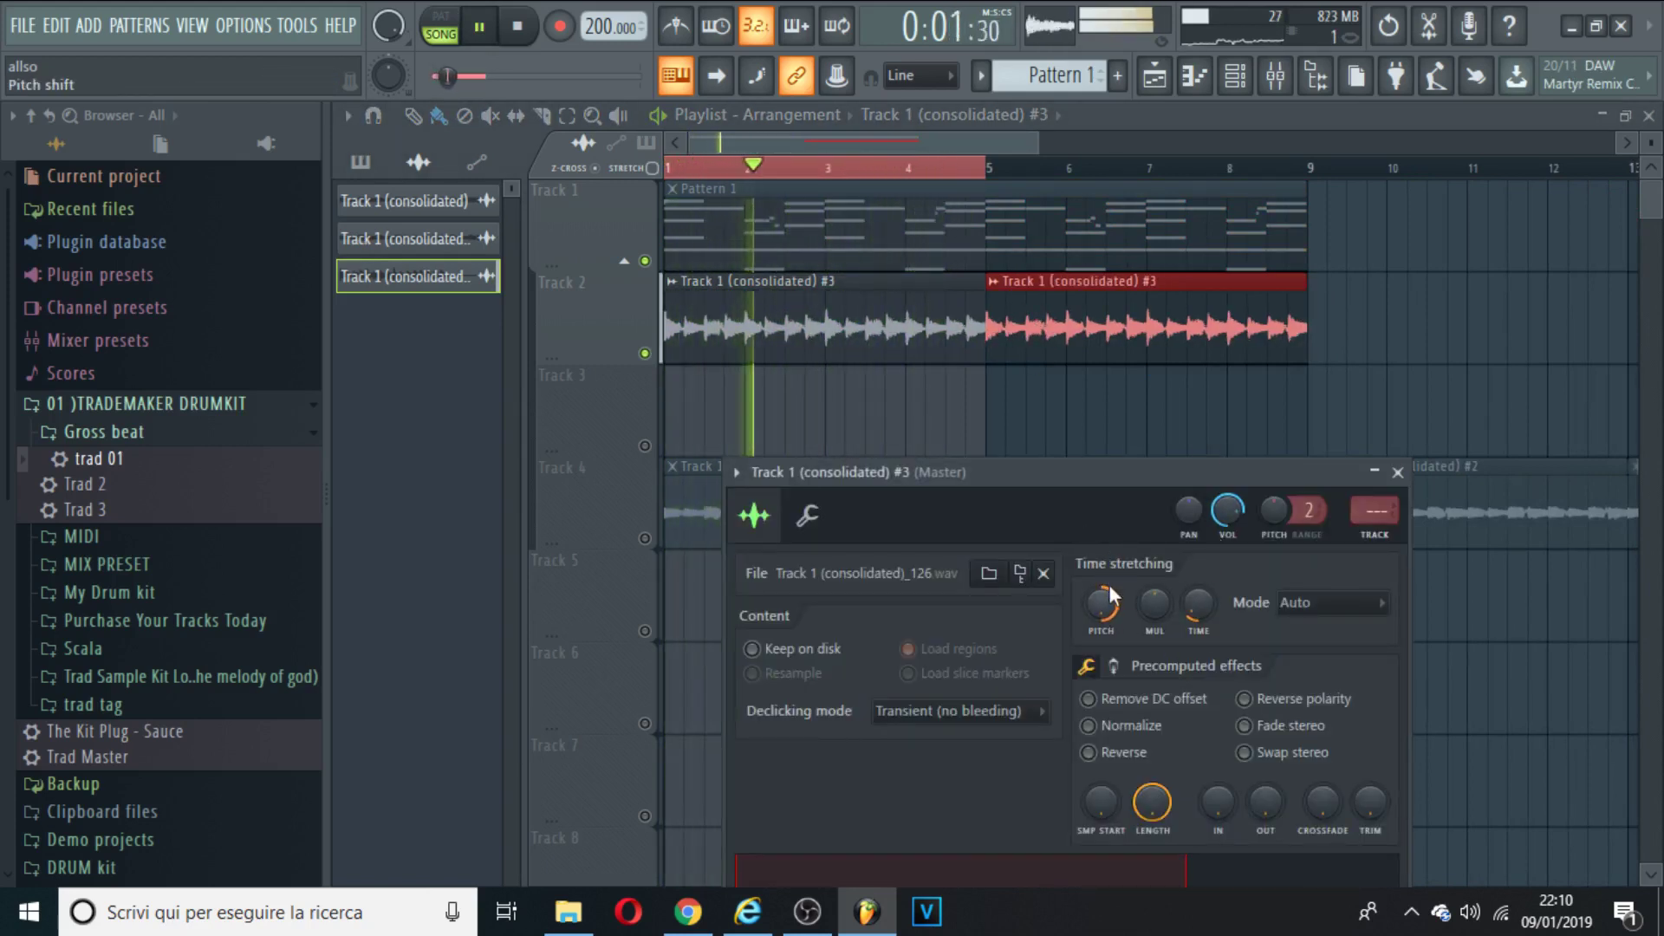
{"action": "key", "text": "space"}
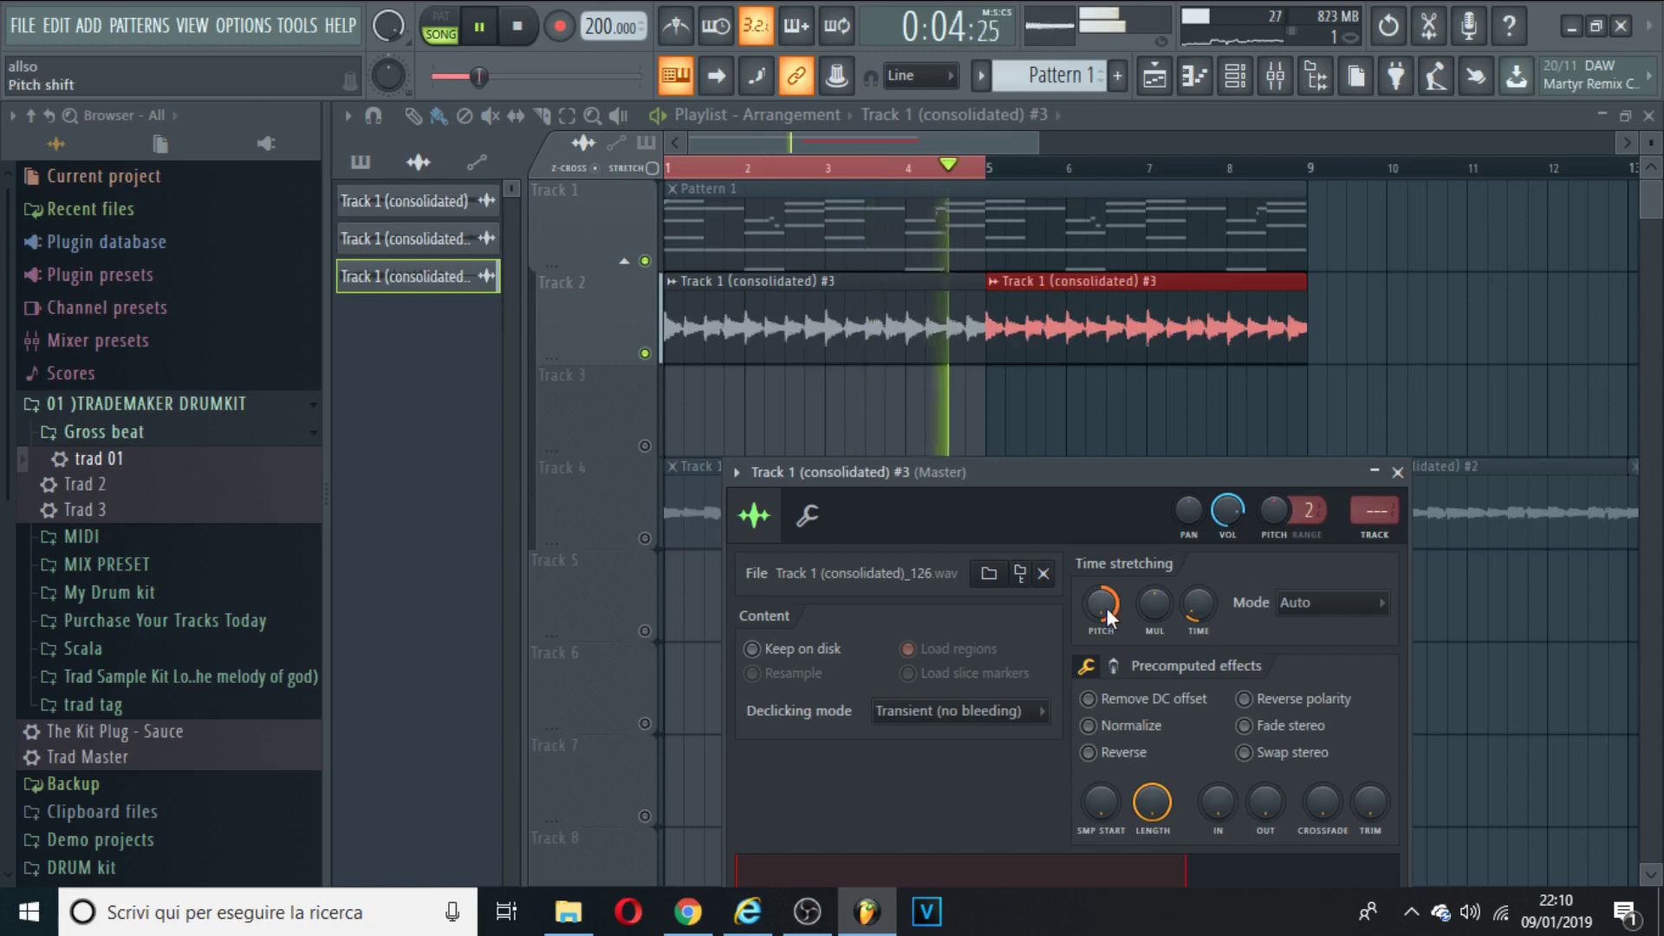
Open the Track 1 (consolidated) #3 channel from the channel rack and route it to free mixer track 3
{"action": "left_click", "coordinate": [1288, 82]}
{"action": "left_click", "coordinate": [1235, 75]}
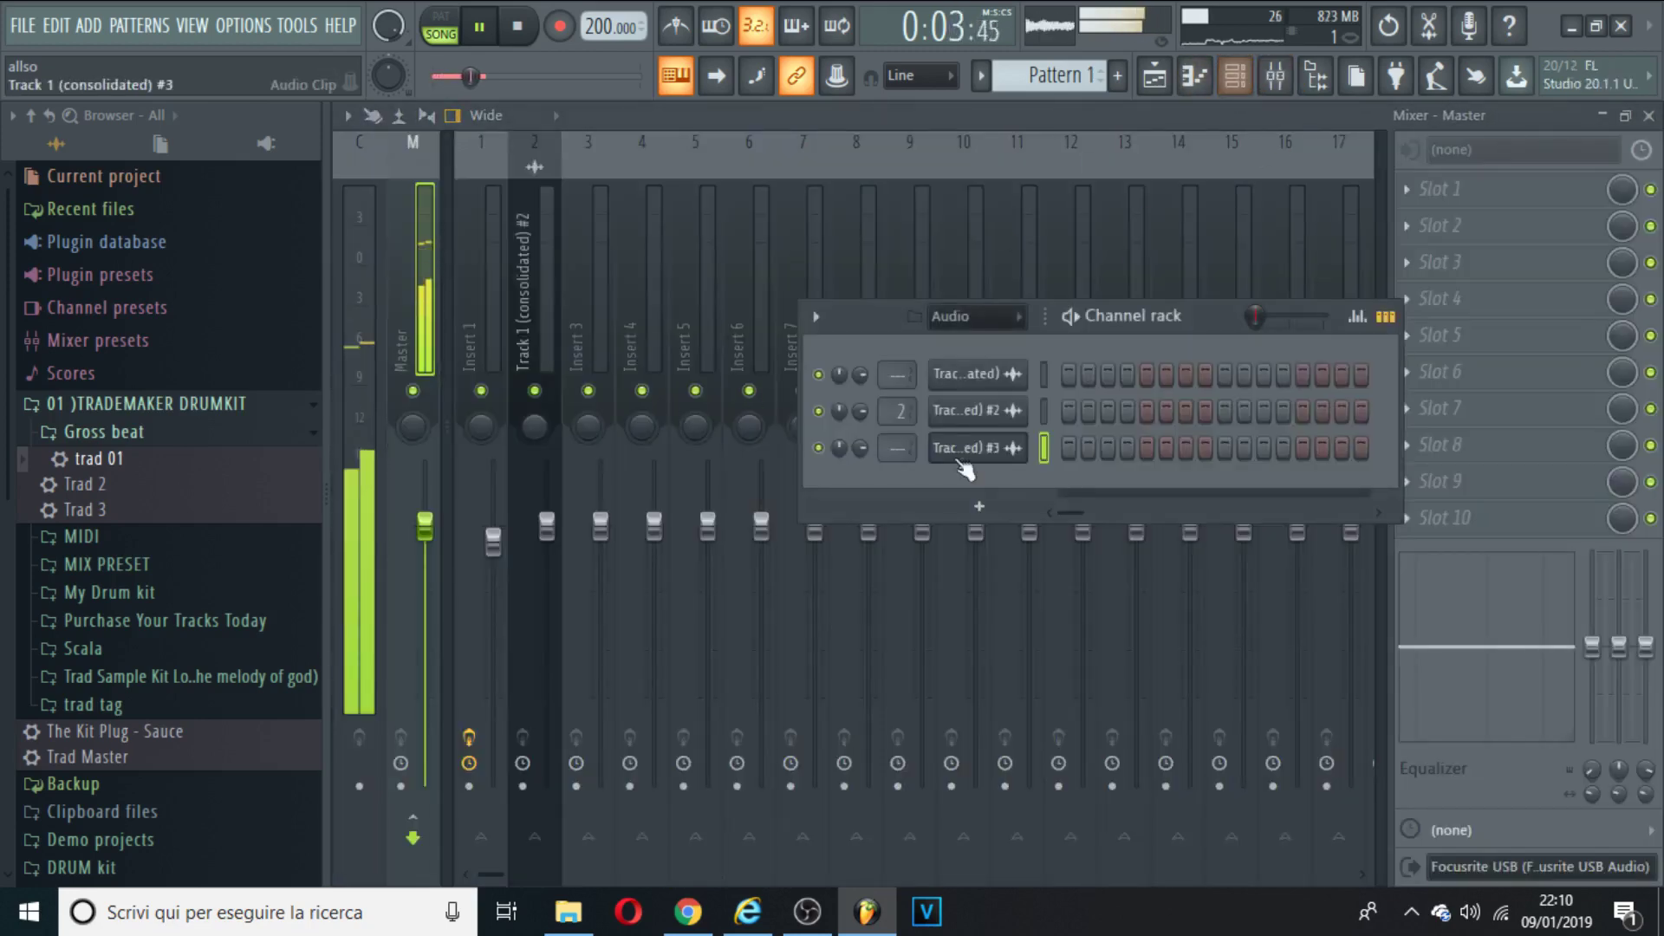
{"action": "left_click", "coordinate": [991, 456]}
{"action": "left_click_drag", "start_coordinate": [840, 472], "coordinate": [791, 199]}
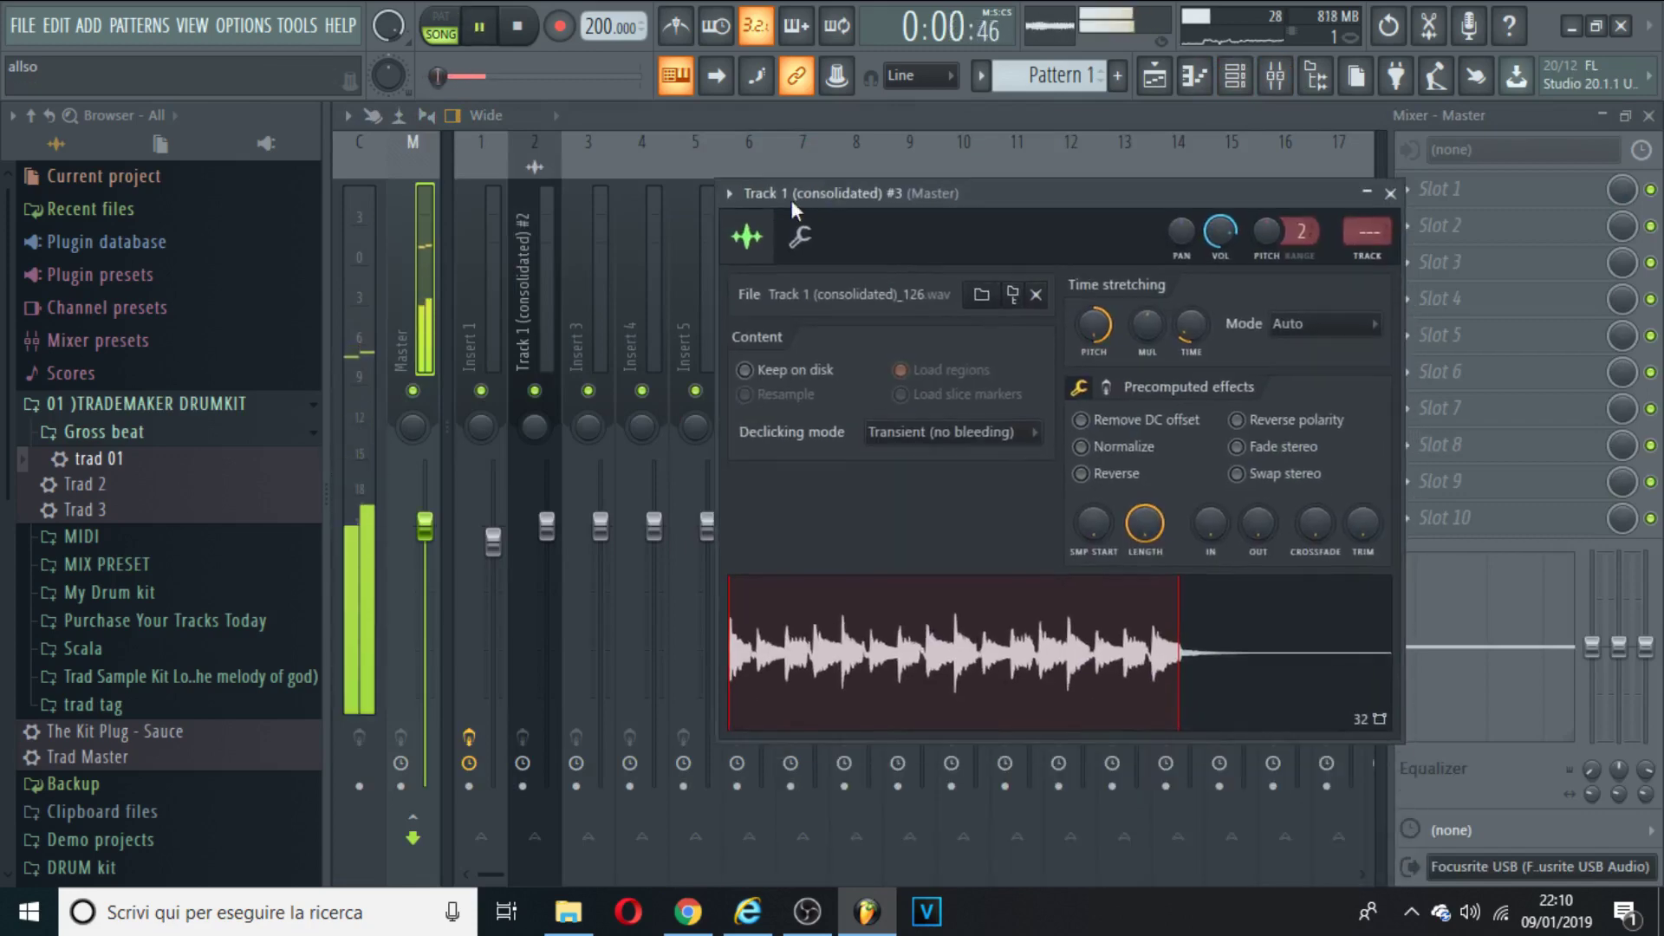
{"action": "key", "text": "space"}
{"action": "left_click", "coordinate": [728, 195]}
{"action": "left_click", "coordinate": [1073, 278]}
{"action": "key", "text": "space"}
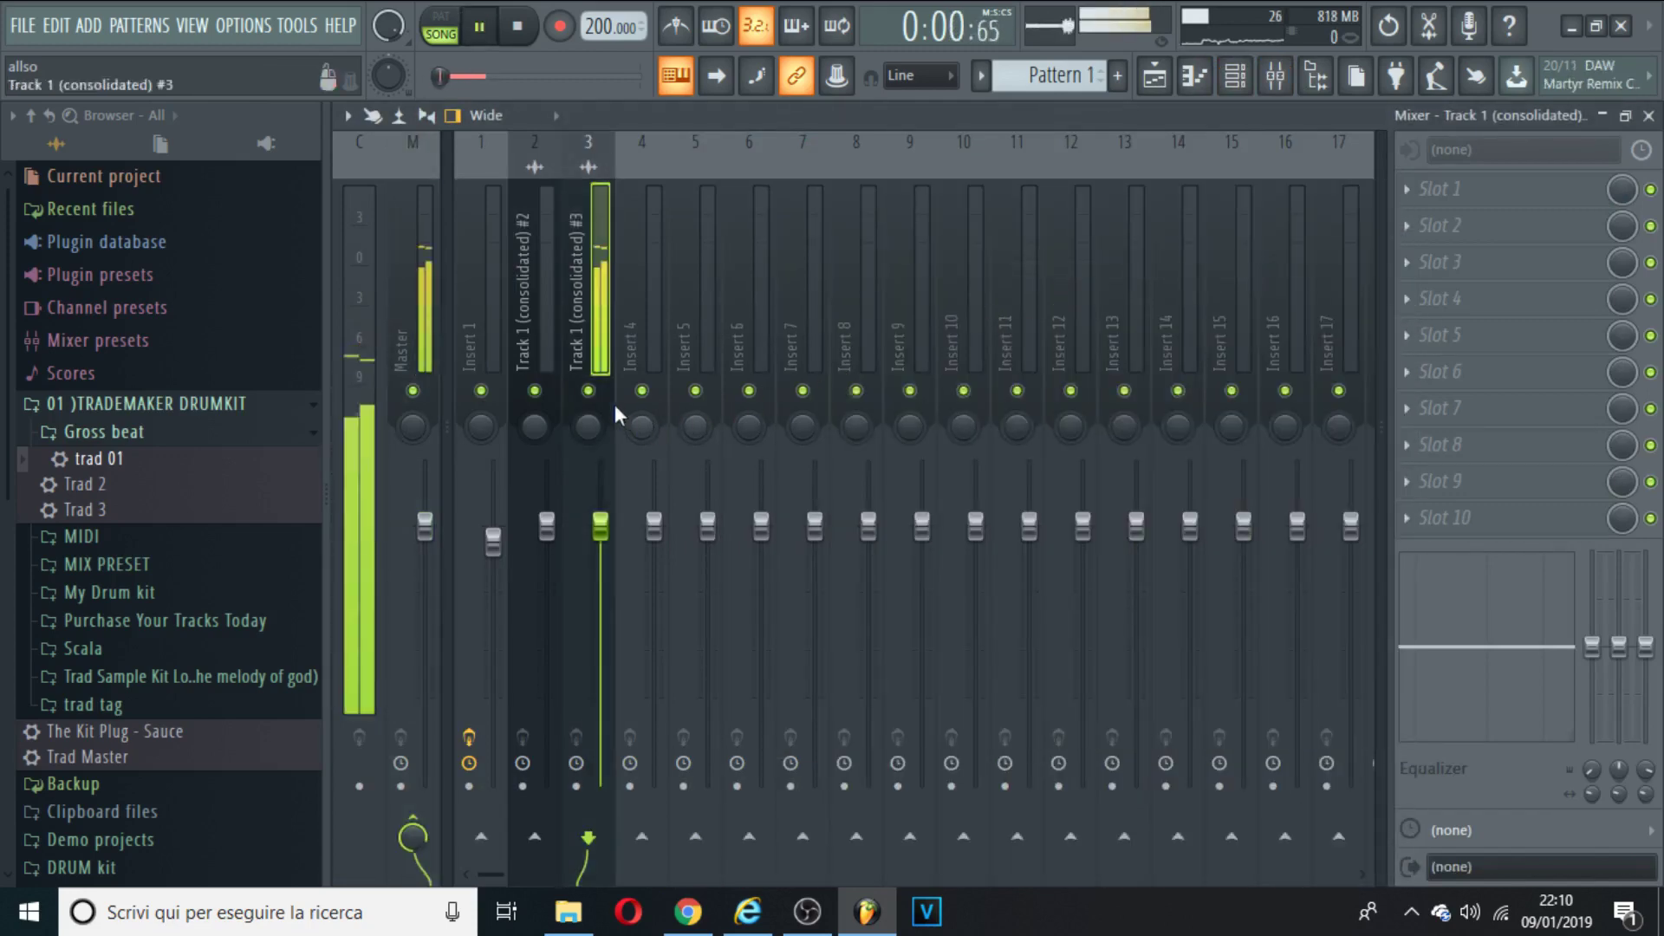
Add Fruity Limiter to slot 1 of mixer track 3, switch it to compressor mode, and lower the threshold and raise the knee
{"action": "left_click", "coordinate": [1483, 184]}
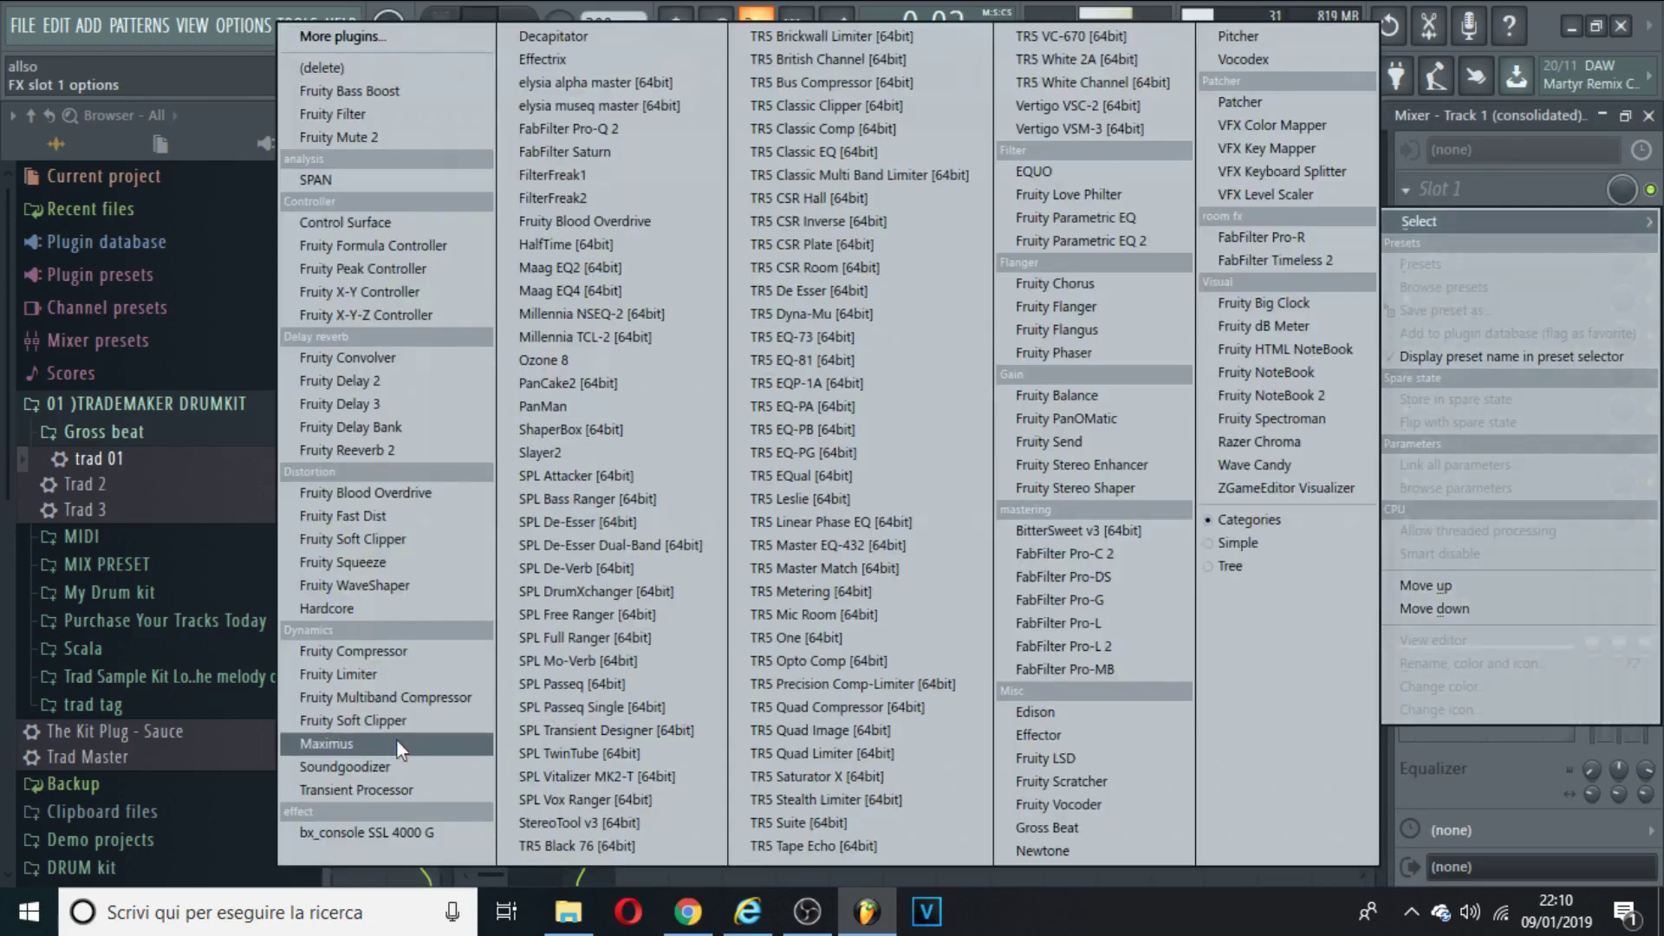
{"action": "left_click", "coordinate": [342, 674]}
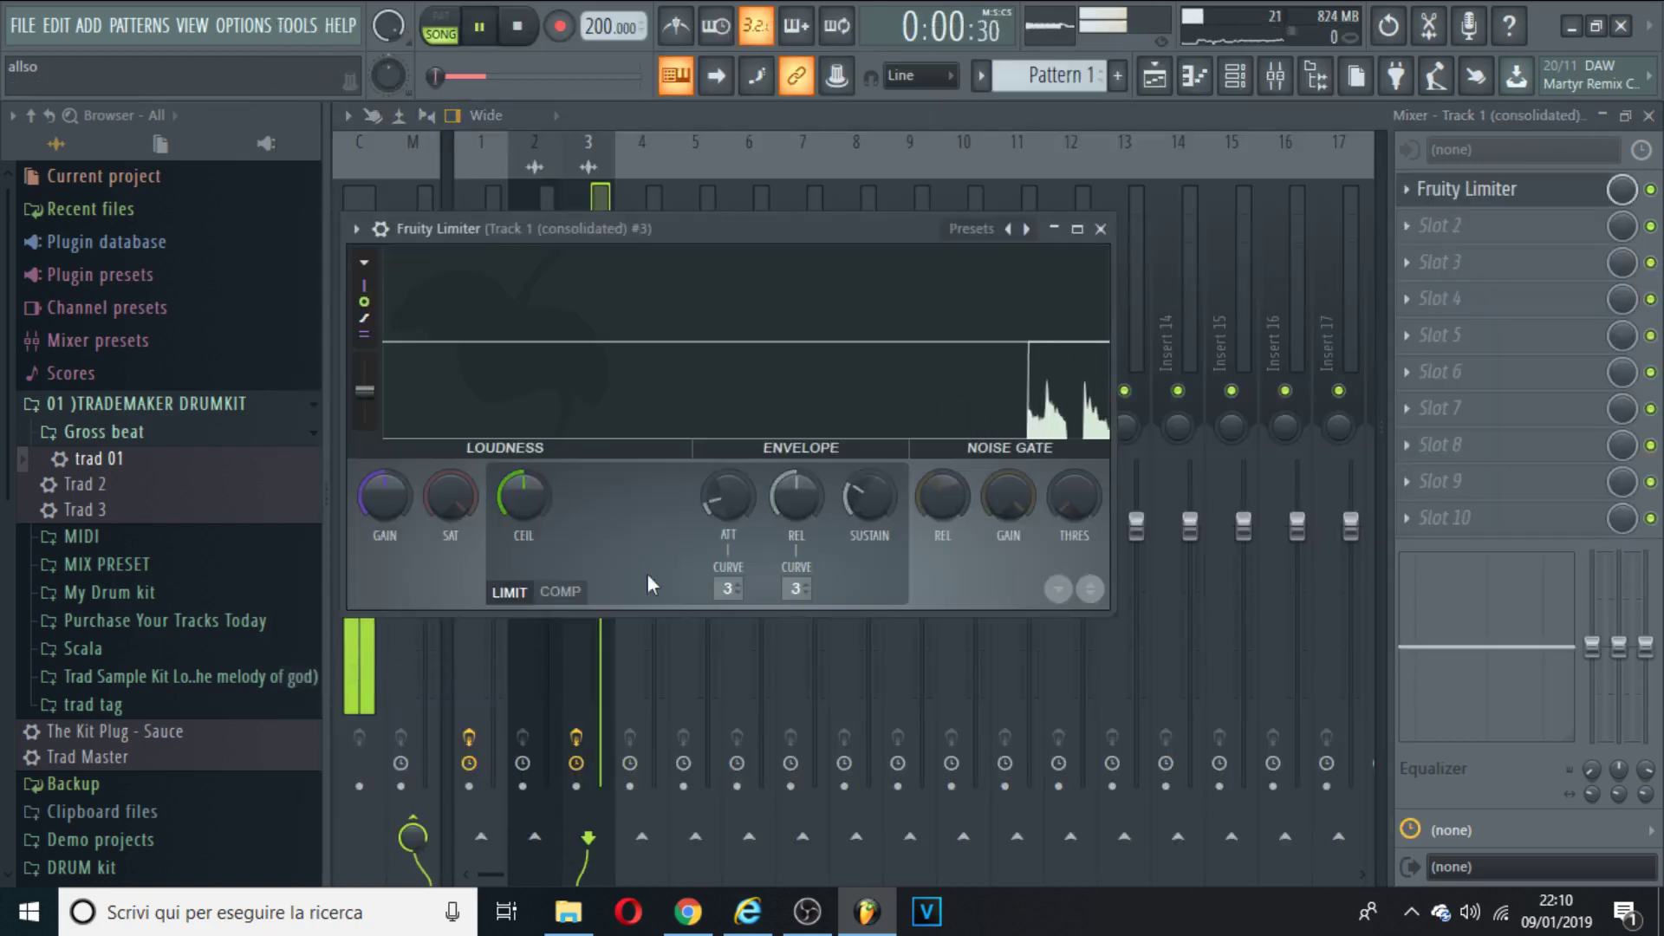
{"action": "left_click", "coordinate": [565, 597]}
{"action": "left_click_drag", "start_coordinate": [525, 498], "coordinate": [525, 611]}
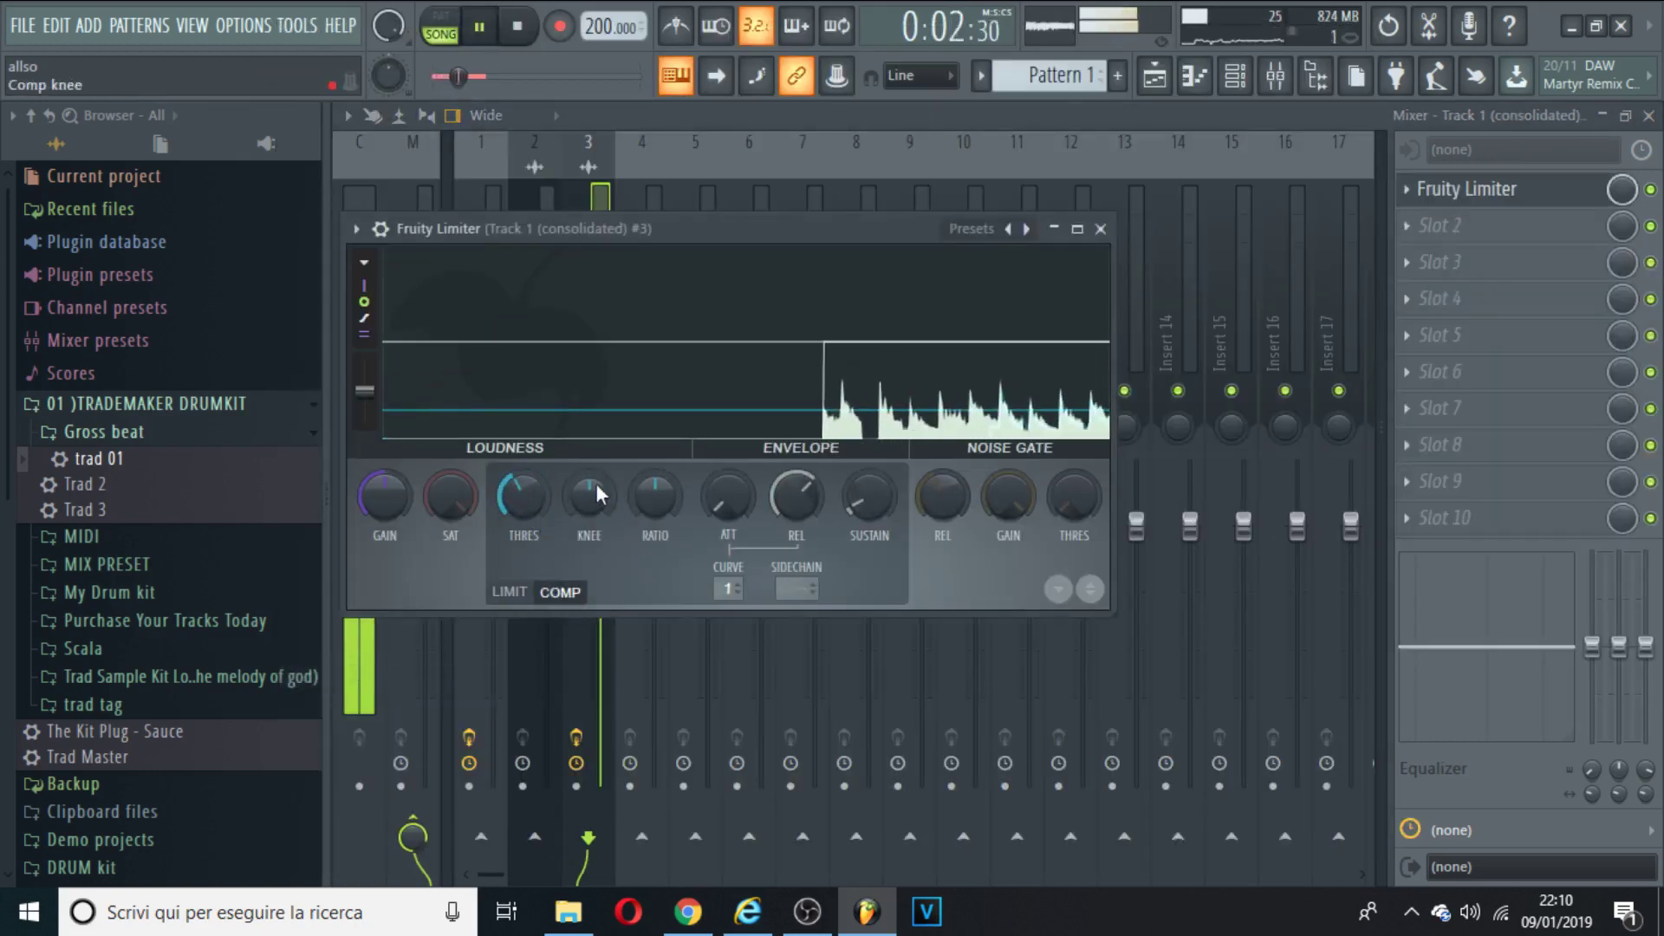
{"action": "left_click_drag", "start_coordinate": [595, 487], "coordinate": [631, 154]}
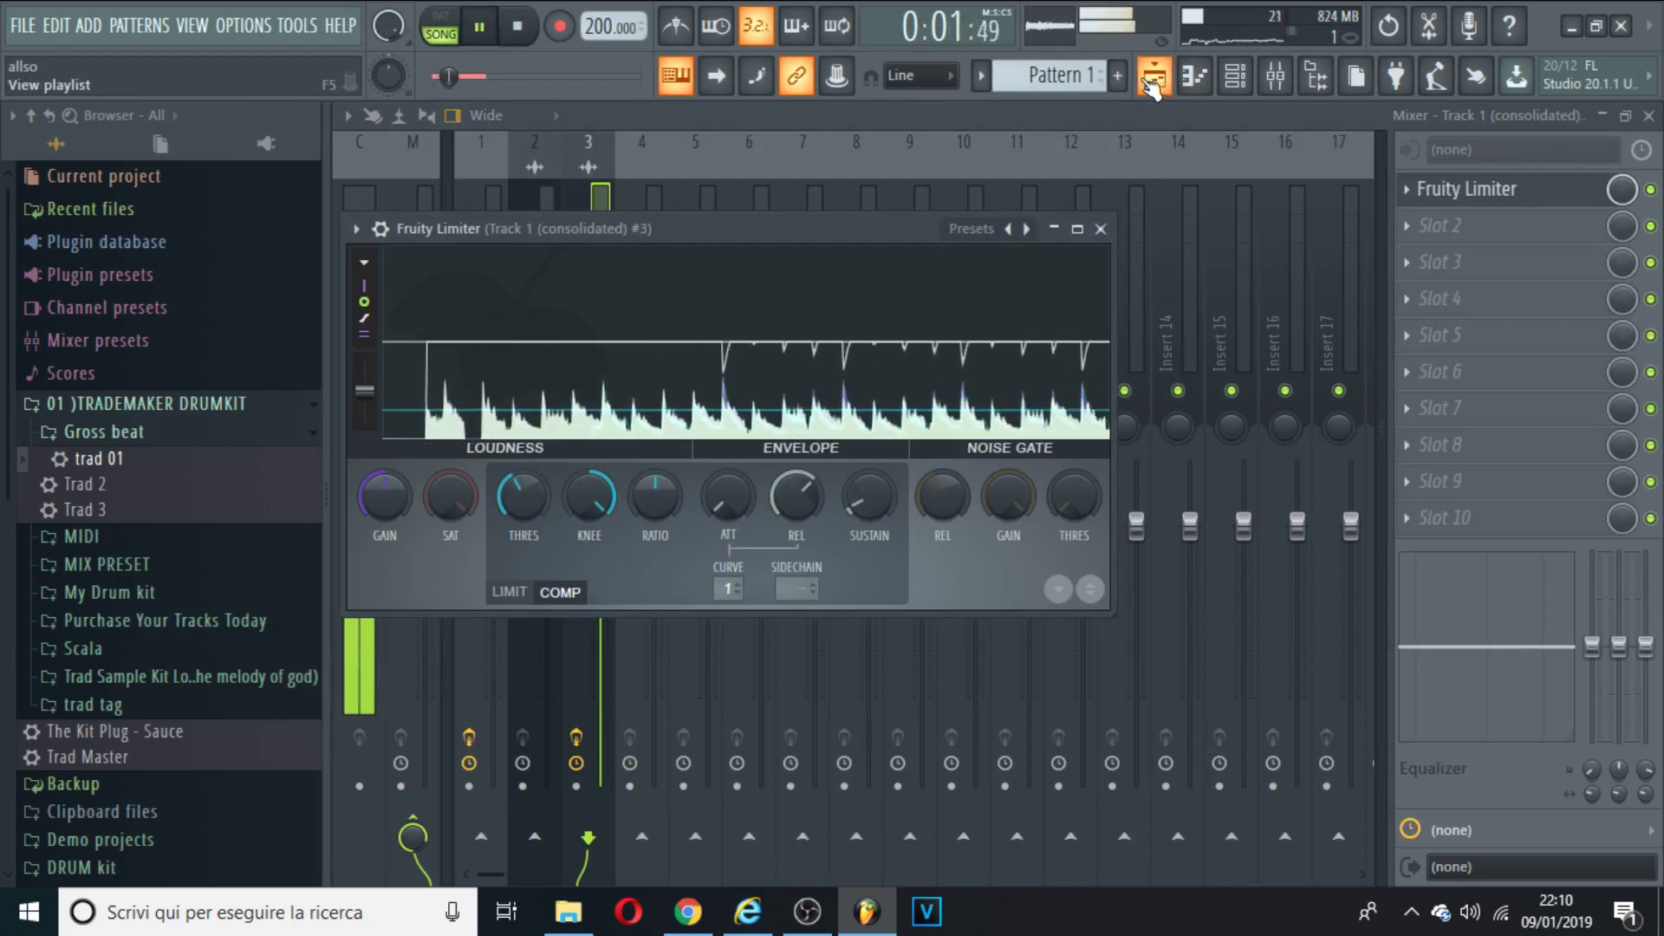
Add an empty Pattern 2 with its default name and return to the playlist
{"action": "left_click", "coordinate": [1117, 75]}
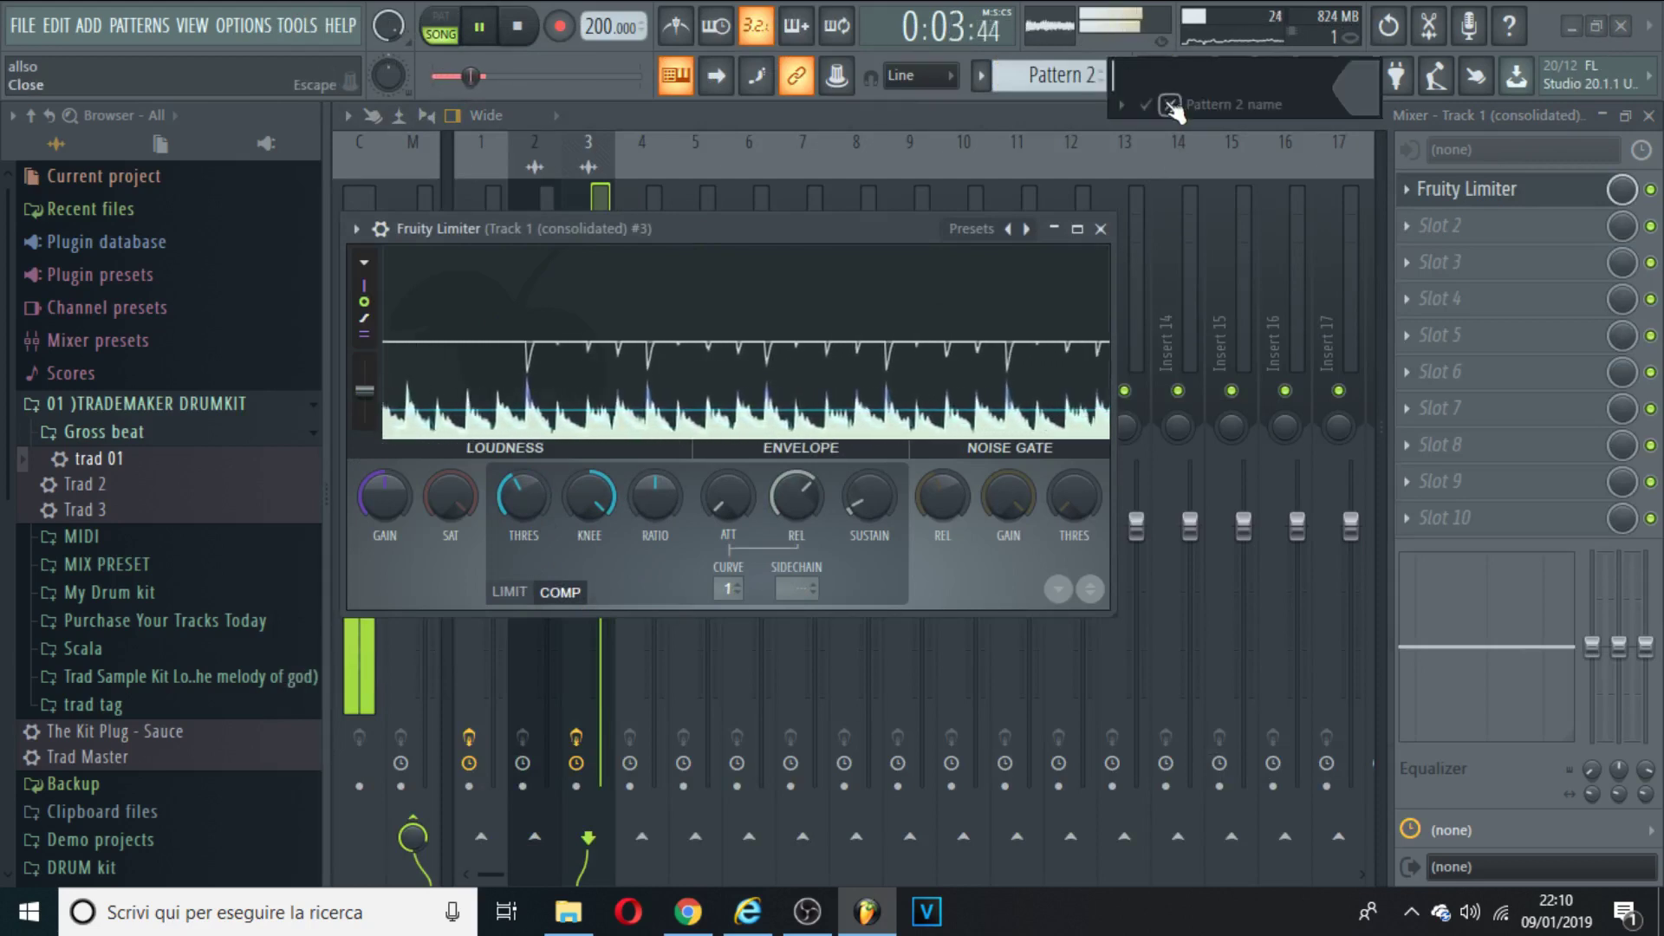
{"action": "left_click", "coordinate": [1170, 104]}
{"action": "left_click", "coordinate": [1155, 75]}
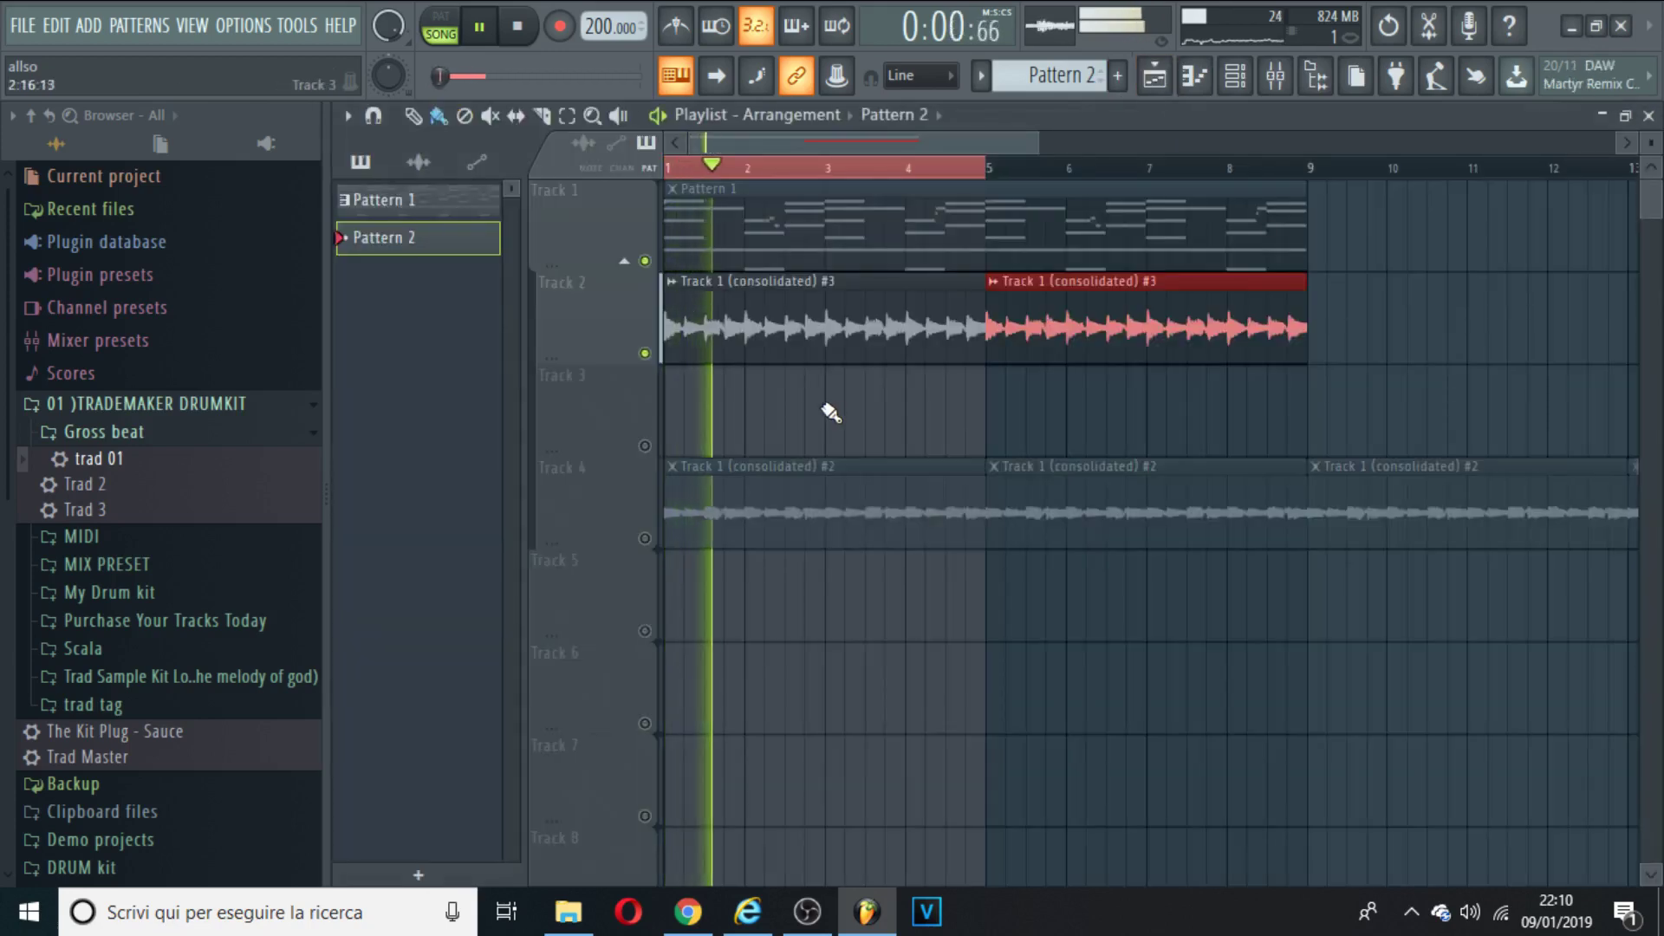
Move Fruity Limiter down to slot 2 on mixer track 3 and load Fruity Parametric EQ 2 in slot 1
{"action": "left_click", "coordinate": [1275, 76]}
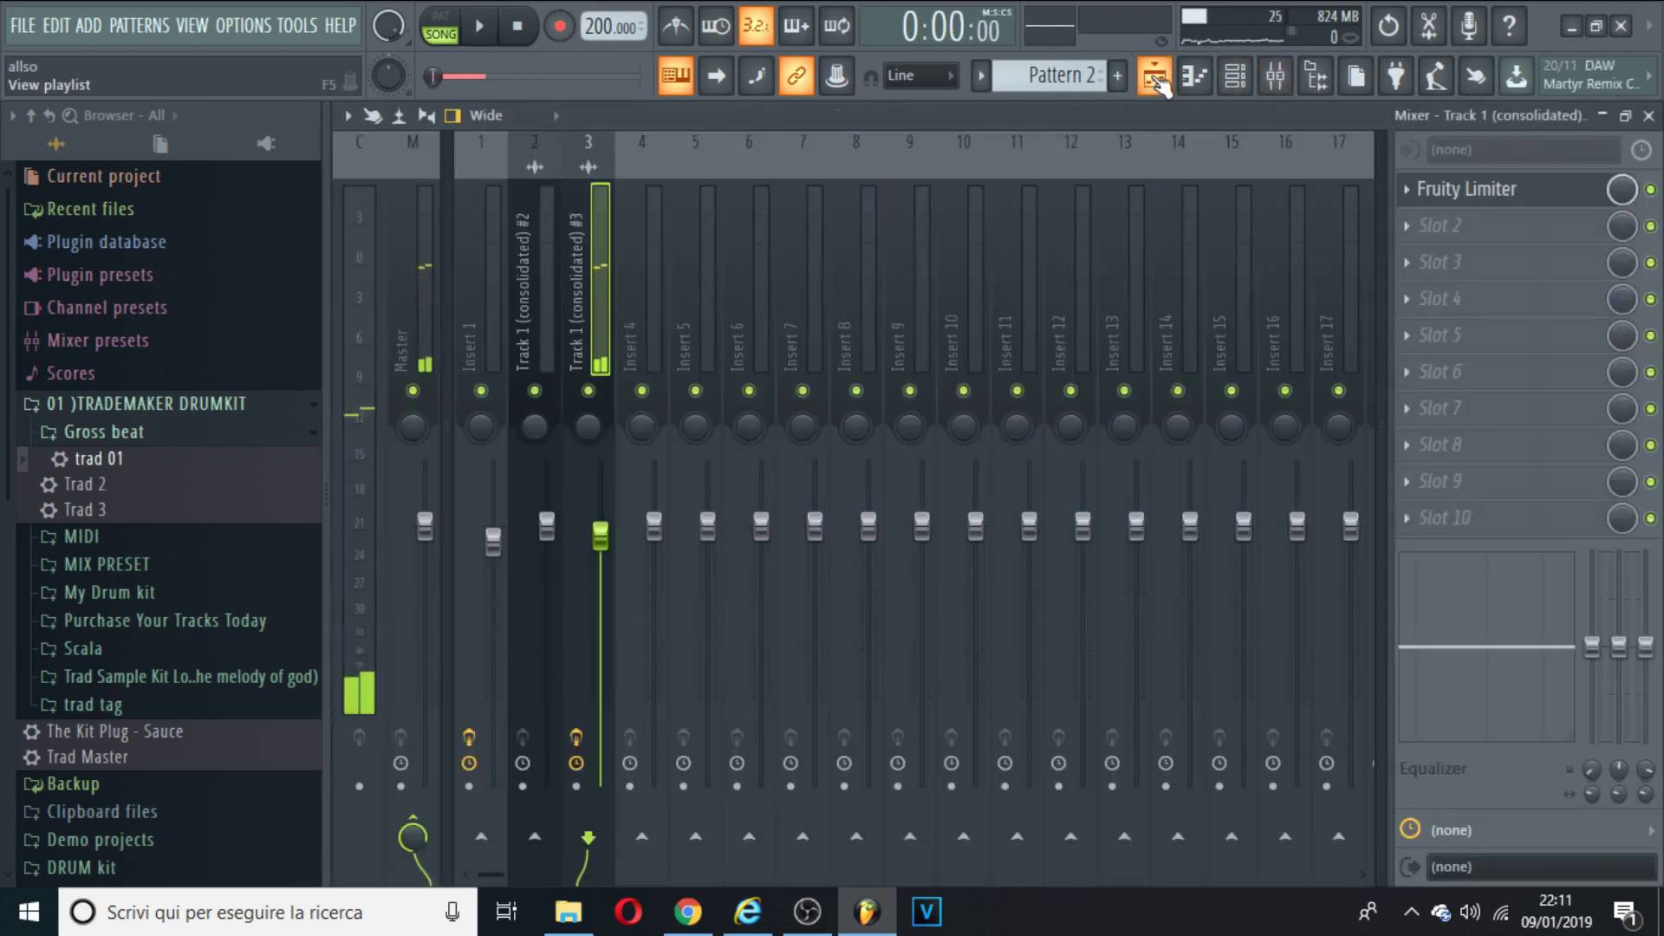
{"action": "left_click", "coordinate": [1235, 77]}
{"action": "left_click", "coordinate": [1275, 76]}
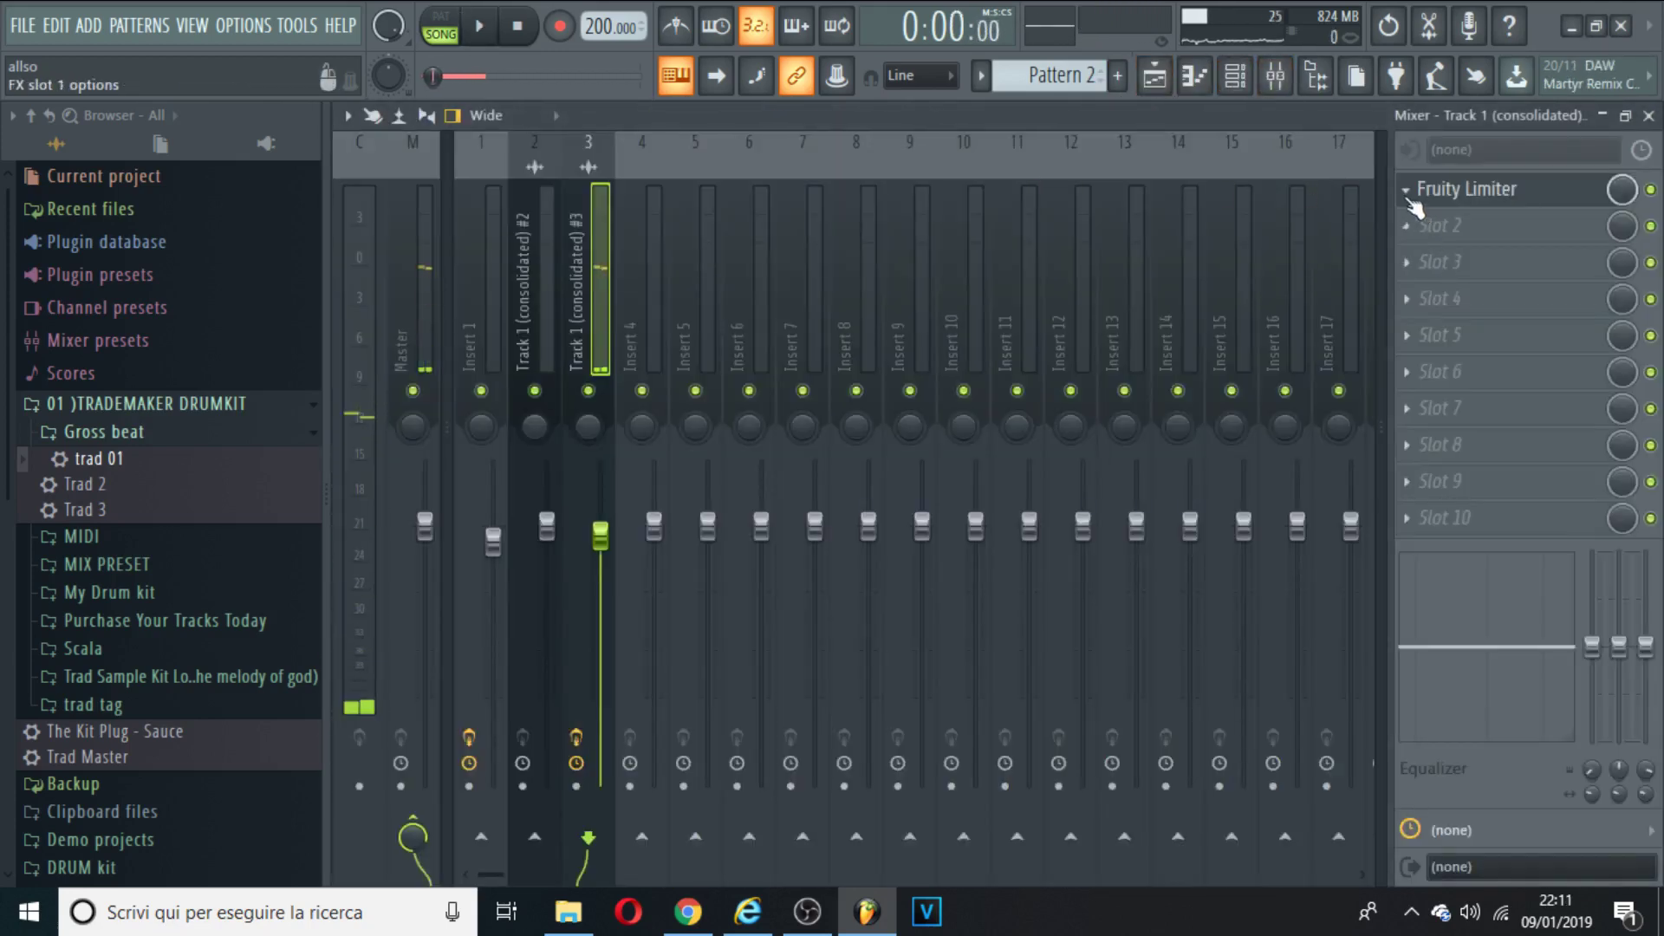
{"action": "left_click", "coordinate": [1411, 204]}
{"action": "left_click", "coordinate": [1464, 617]}
{"action": "left_click", "coordinate": [1438, 184]}
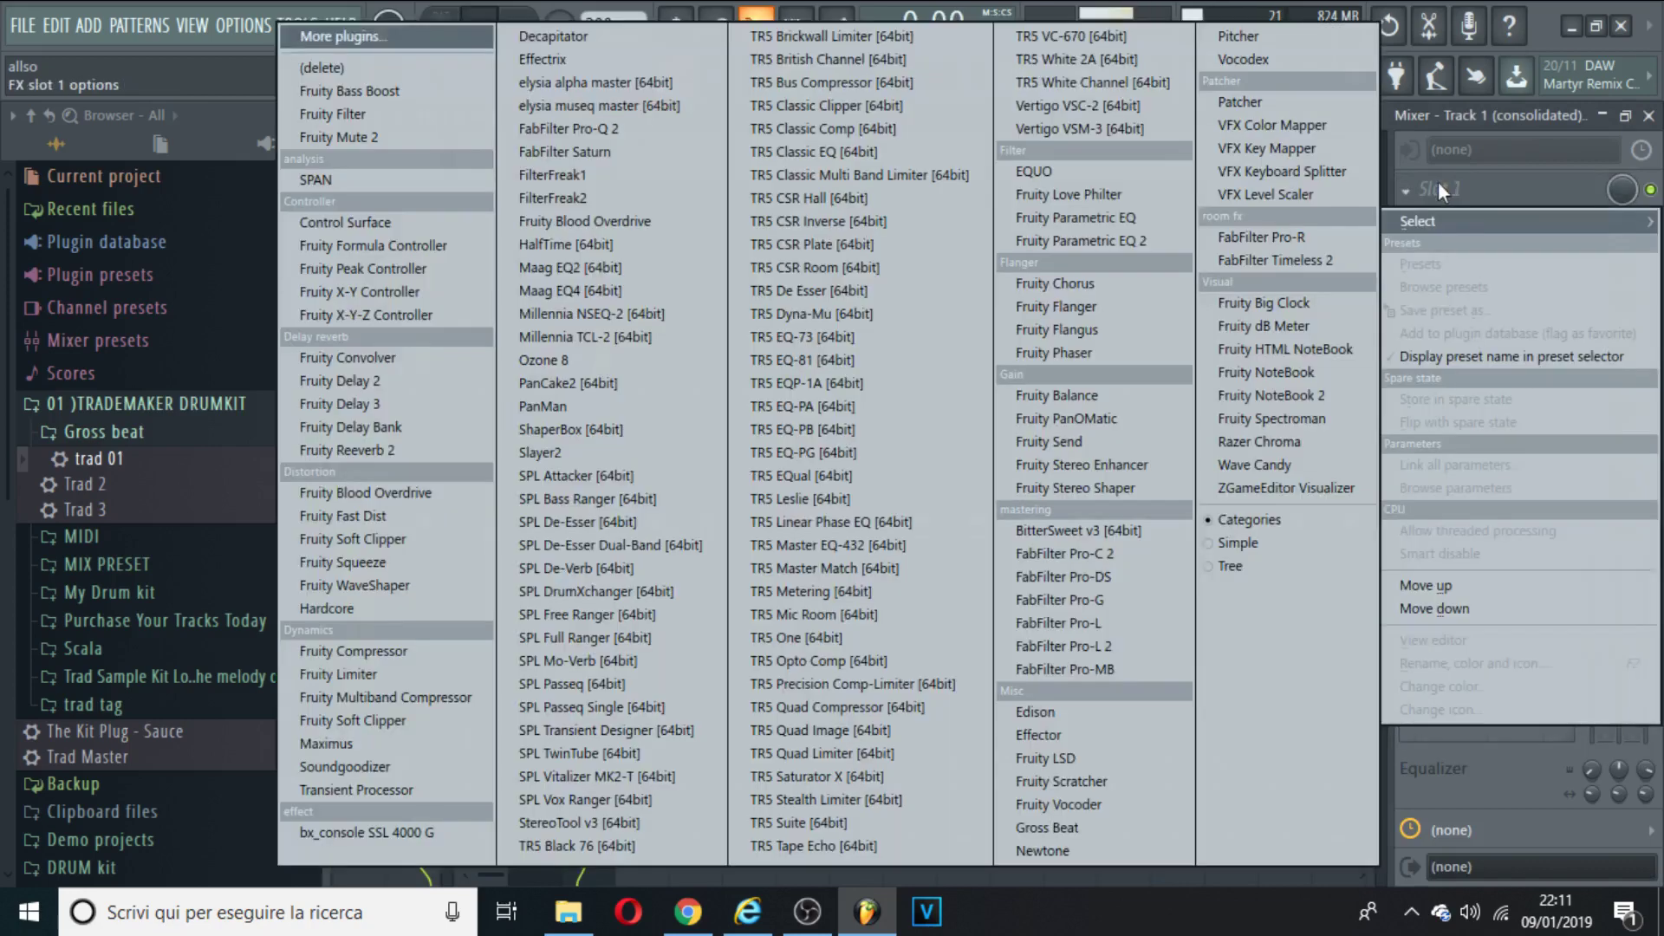
{"action": "left_click", "coordinate": [1119, 234]}
Cut the lows in the EQ by lowering band 1 and making band 2 a low shelf at -18 dB, 179 Hz and 84% width
{"action": "left_click_drag", "start_coordinate": [555, 457], "coordinate": [576, 559]}
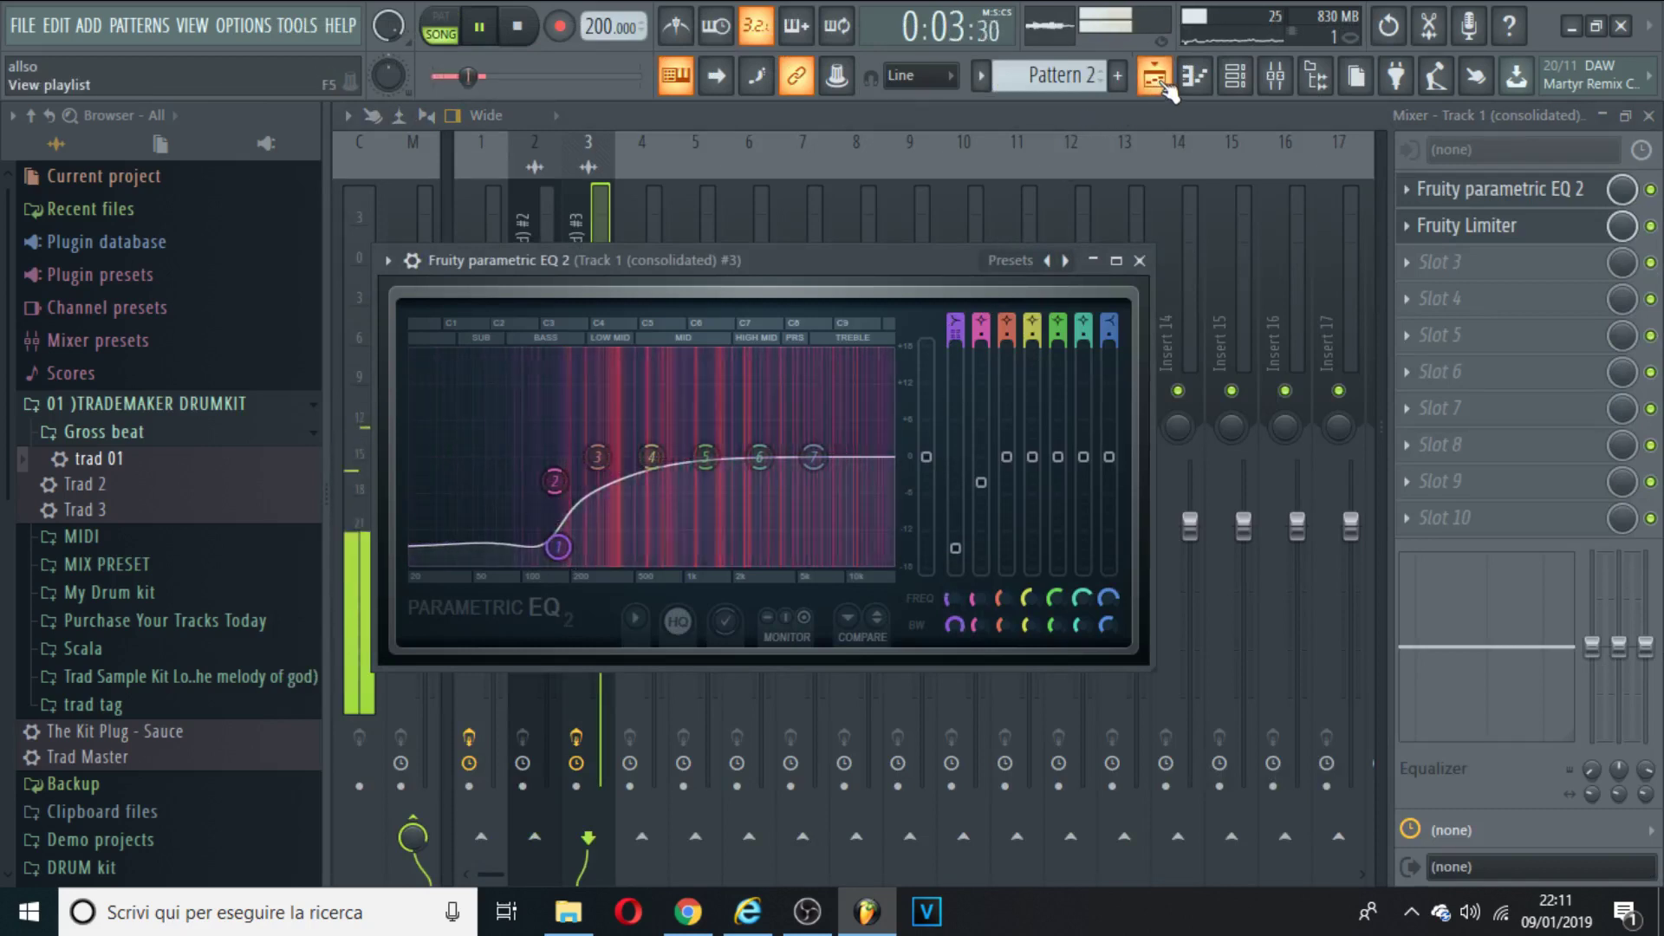
{"action": "left_click_drag", "start_coordinate": [571, 492], "coordinate": [548, 488]}
{"action": "right_click", "coordinate": [546, 491]}
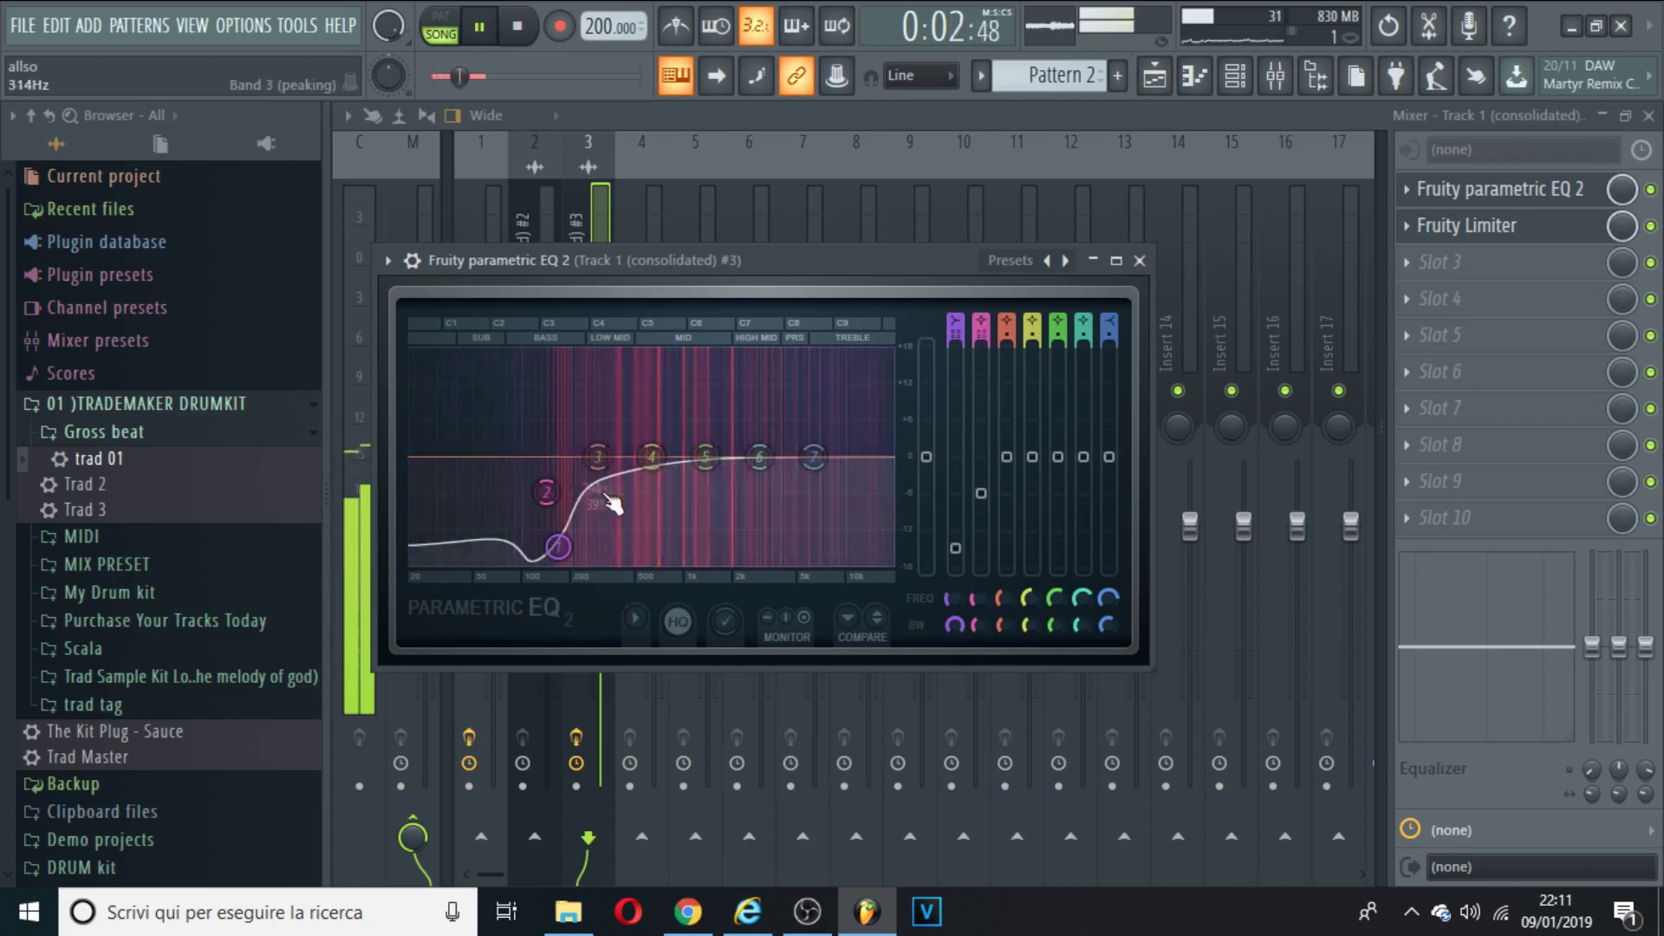
{"action": "mouse_move", "coordinate": [601, 555]}
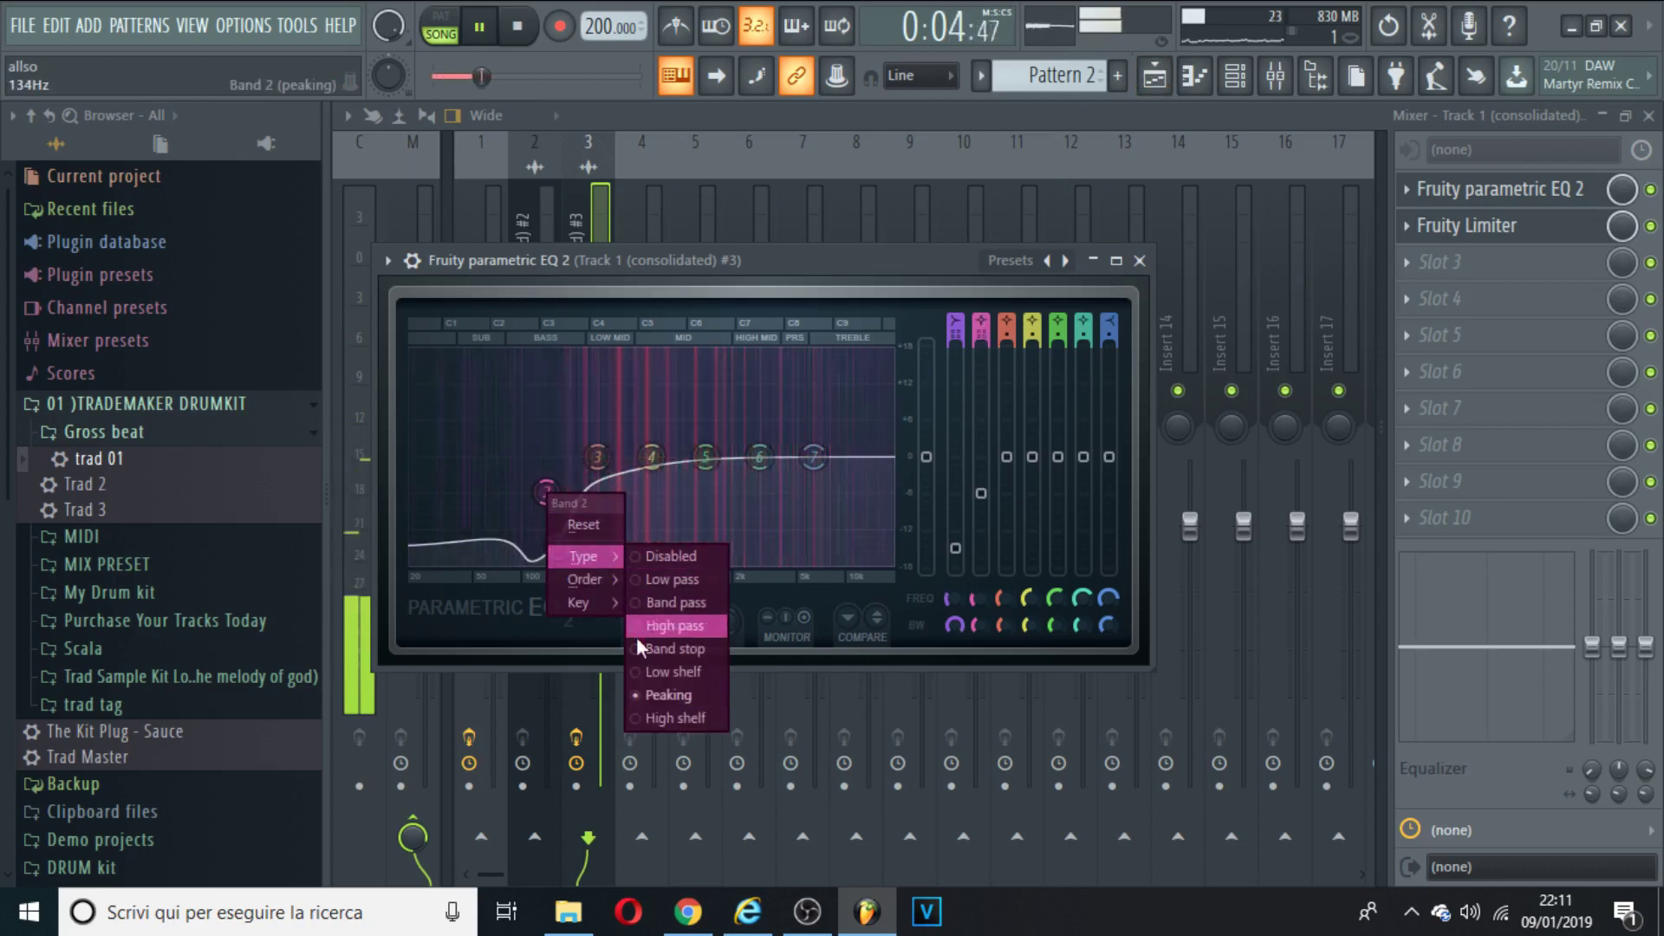
{"action": "left_click", "coordinate": [655, 673]}
{"action": "left_click_drag", "start_coordinate": [546, 492], "coordinate": [529, 533]}
{"action": "scroll", "coordinate": [524, 529], "scroll_direction": "up", "scroll_amount": 4}
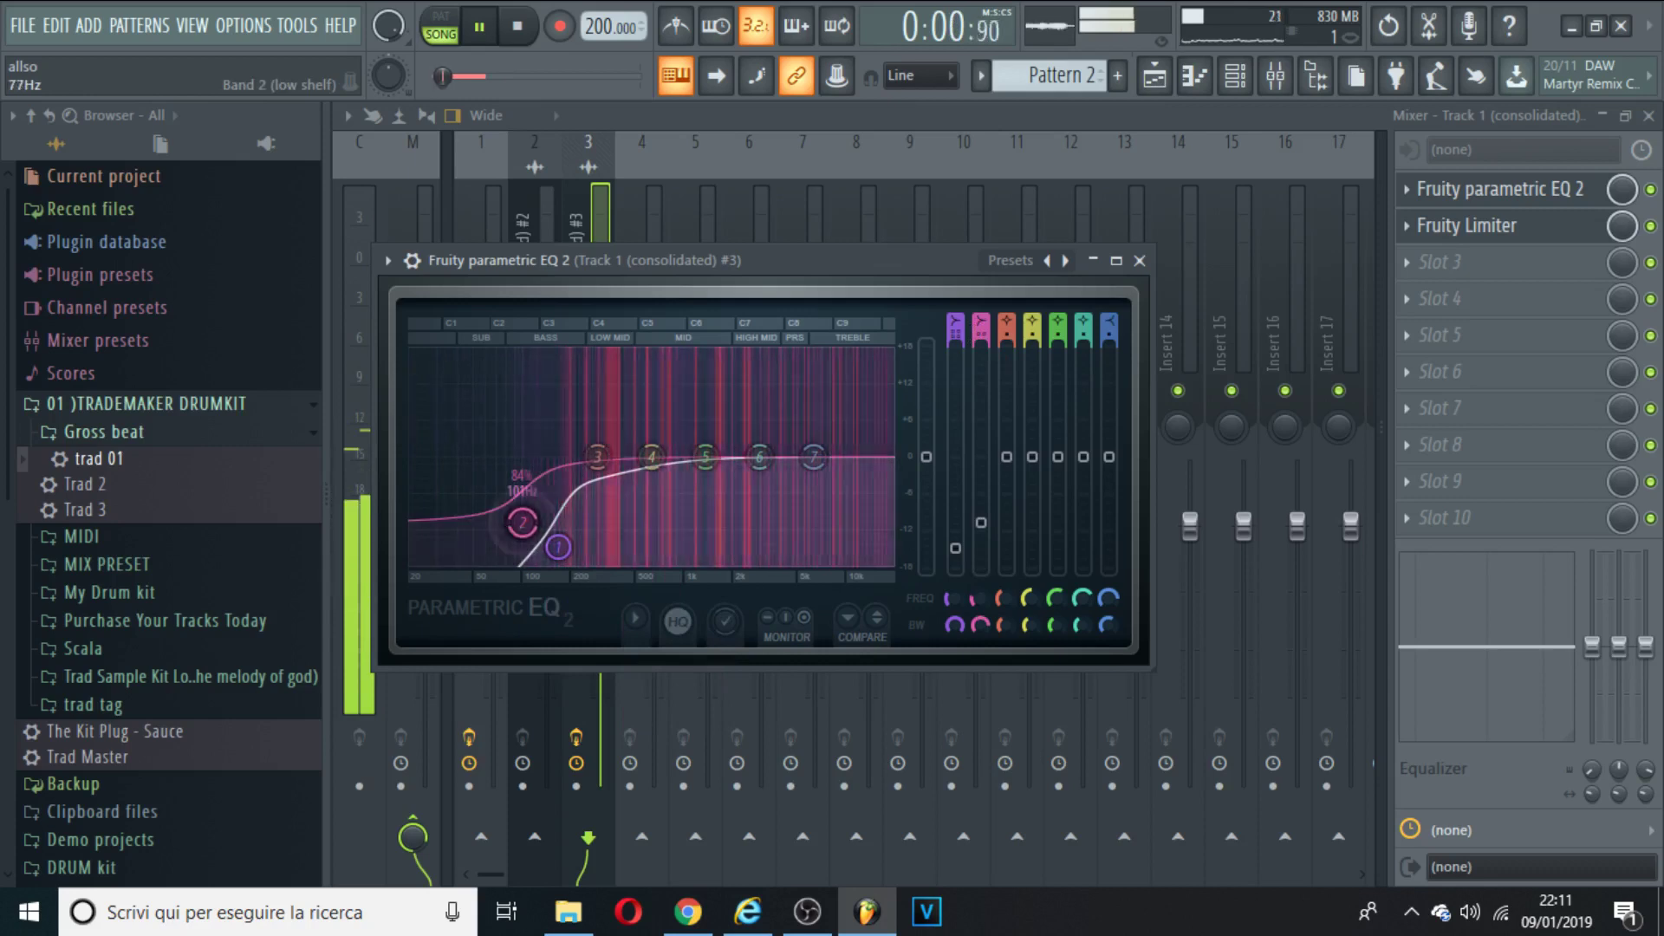
{"action": "left_click_drag", "start_coordinate": [523, 522], "coordinate": [562, 561]}
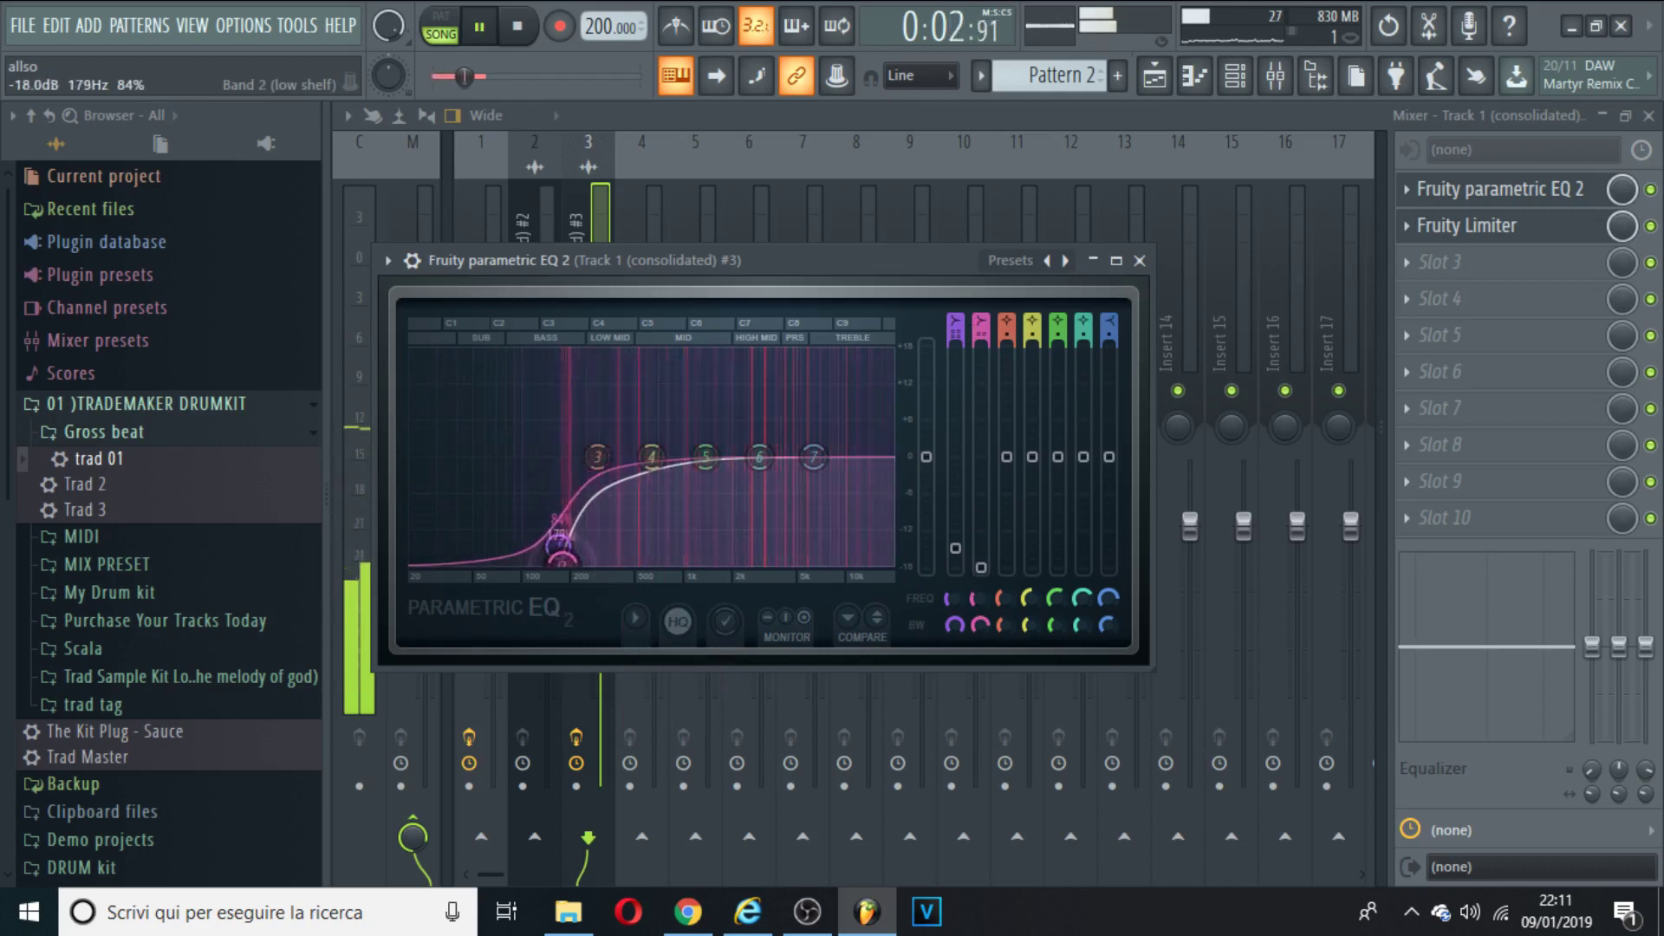
Open the Track 2 clip's sample settings from the playlist, stop playback, and switch to OBS
{"action": "left_click", "coordinate": [1154, 75]}
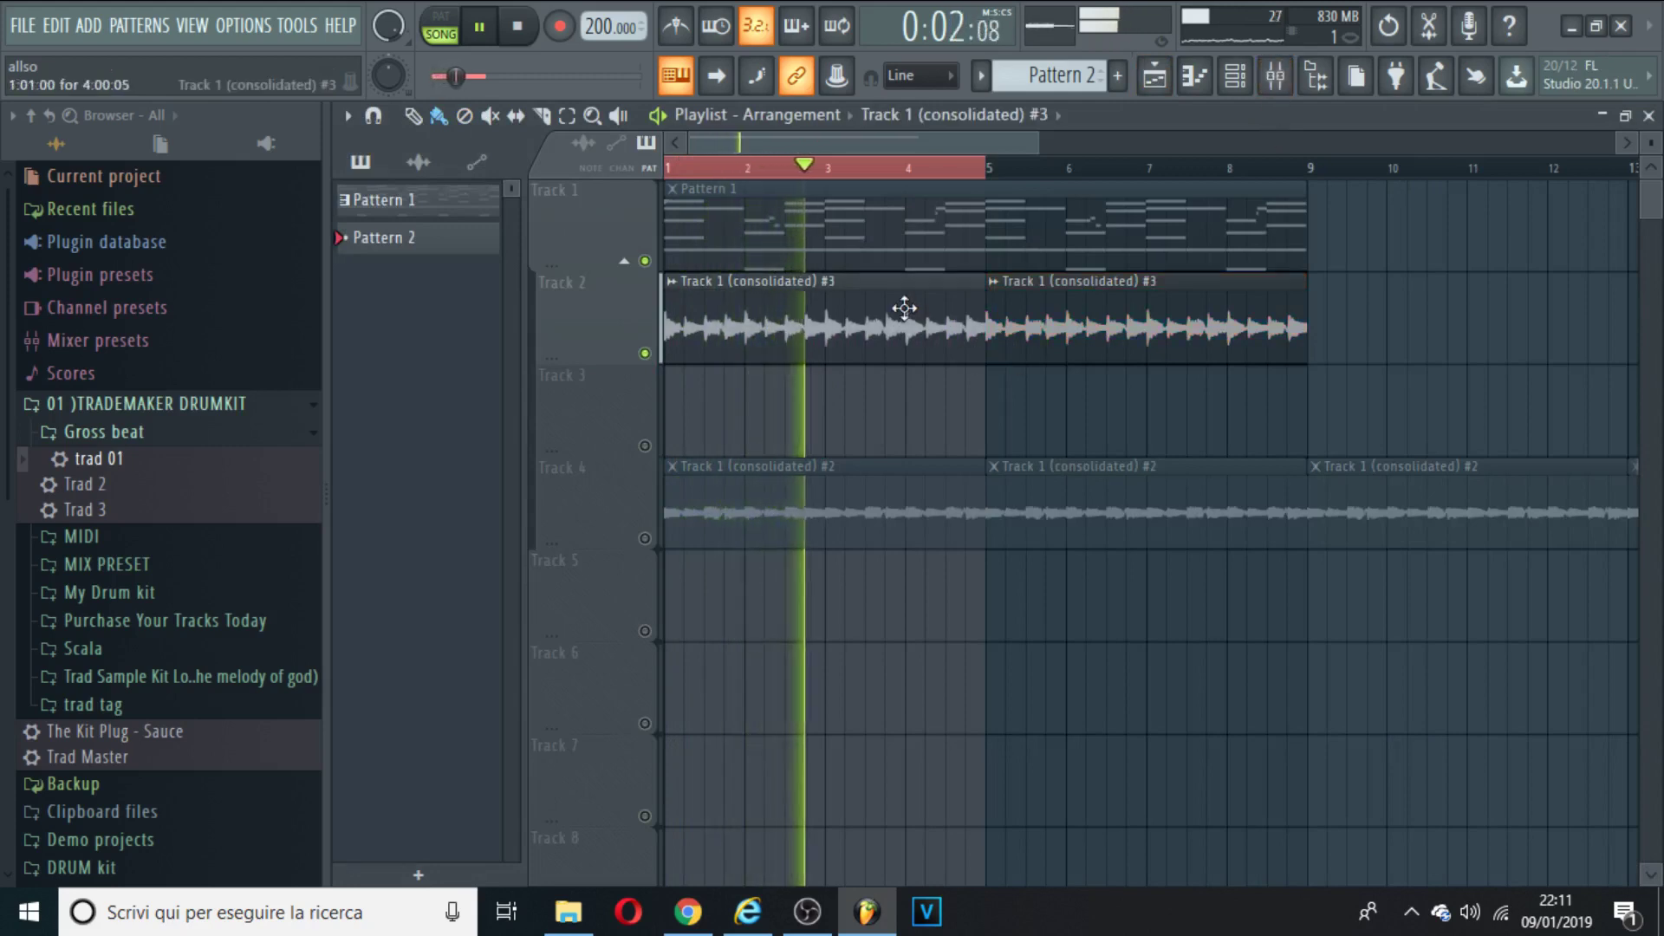
{"action": "double_click", "coordinate": [902, 309]}
{"action": "key", "text": "space"}
{"action": "left_click", "coordinate": [809, 919]}
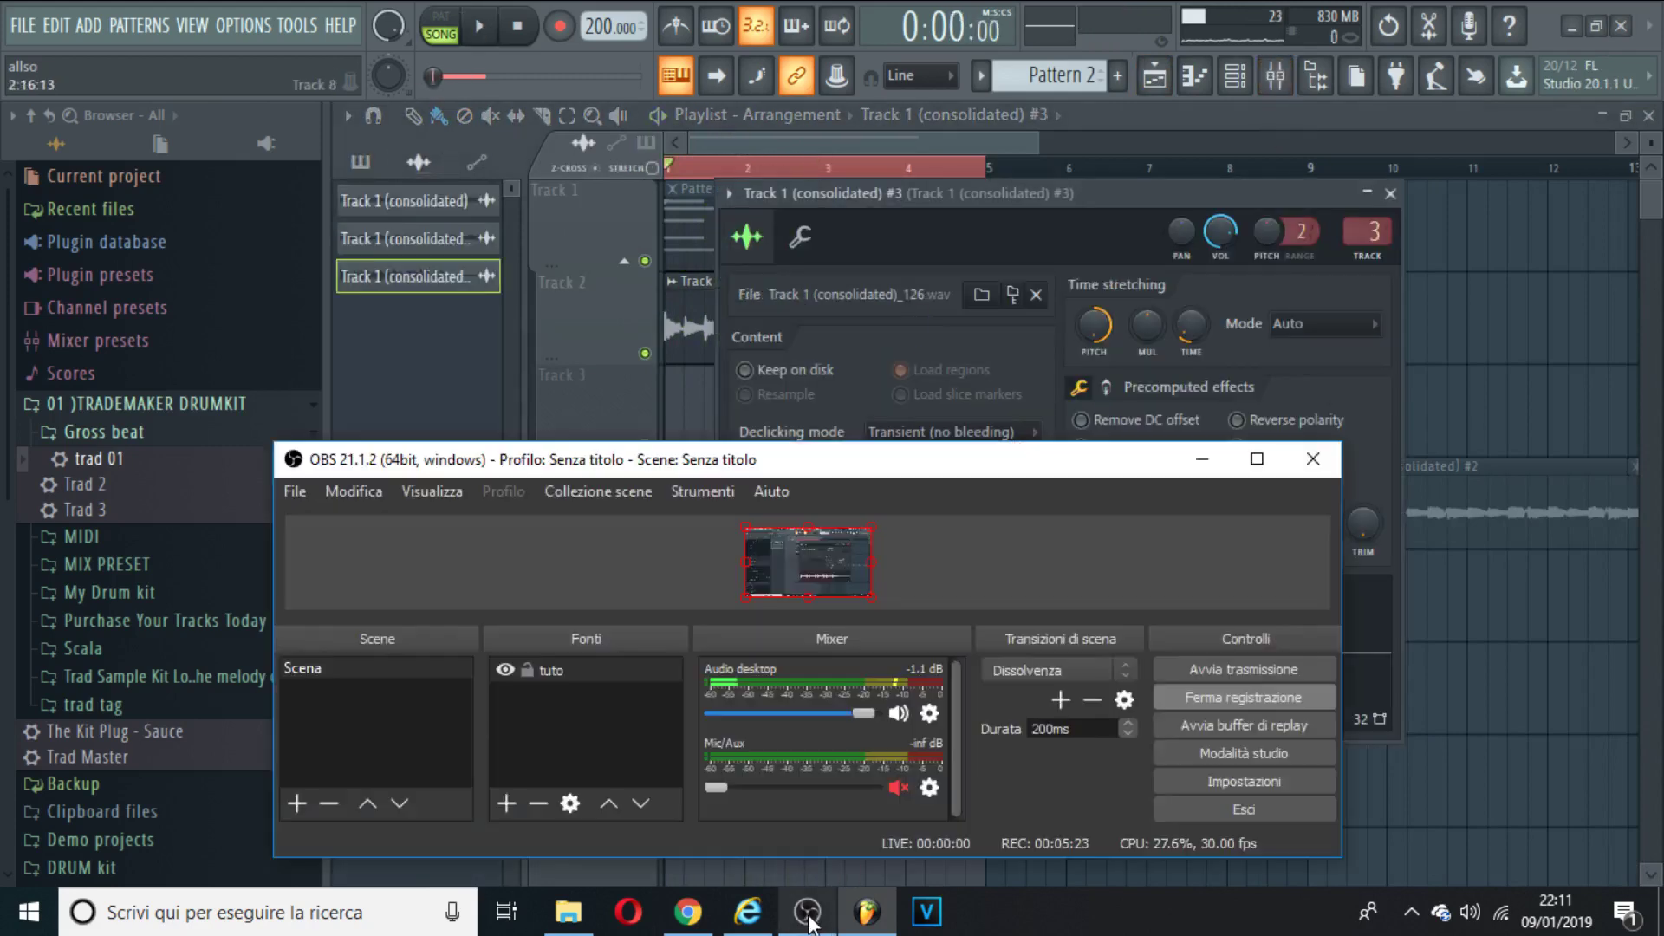